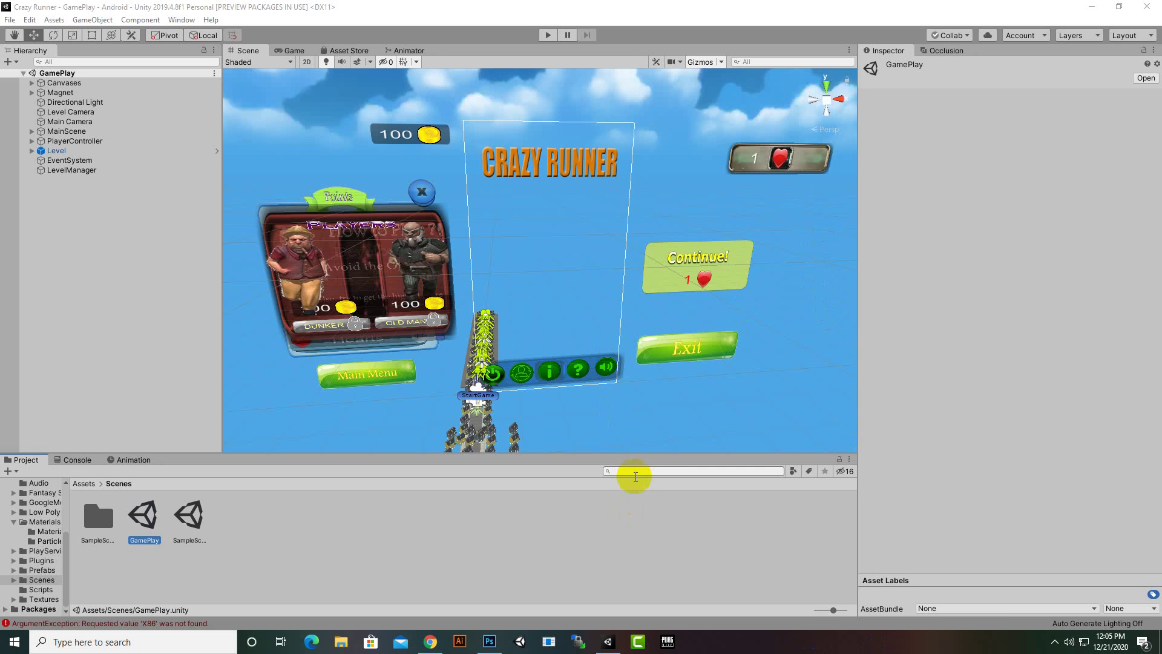
Switch from Unity to Chrome, which shows Google Play's target API level requirement page
click(430, 642)
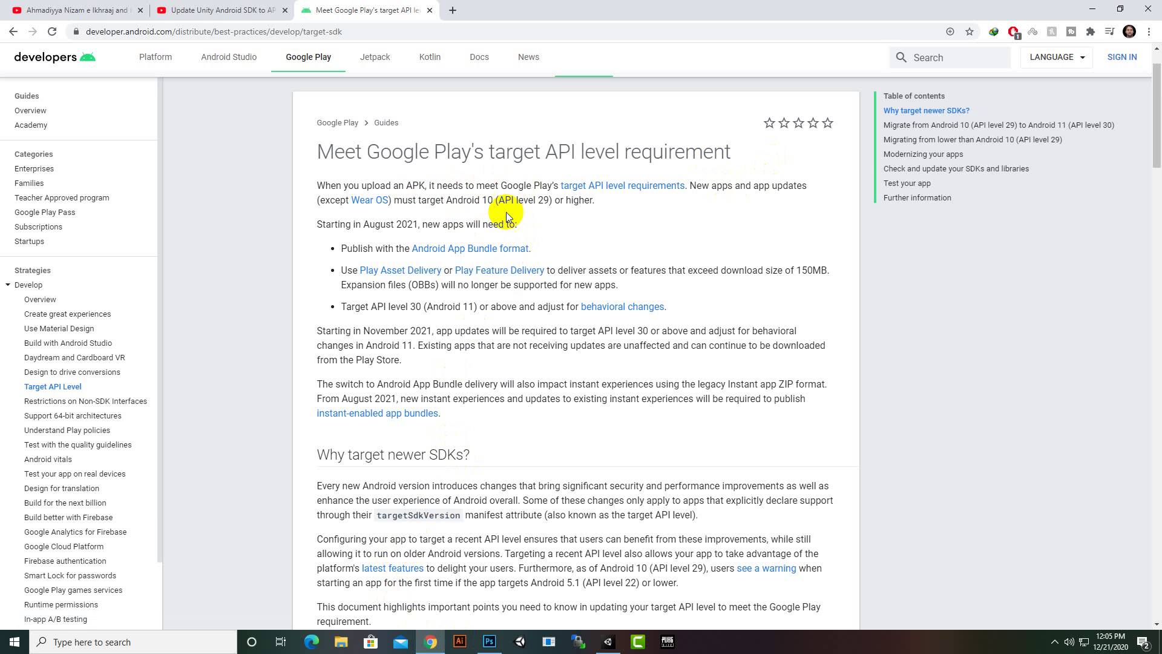
Highlight the 'API level 29 or higher' requirement, then minimize Chrome to return to Unity
mouse_move(550, 201)
mouse_down()
mouse_move(500, 201)
mouse_move(606, 217)
mouse_up()
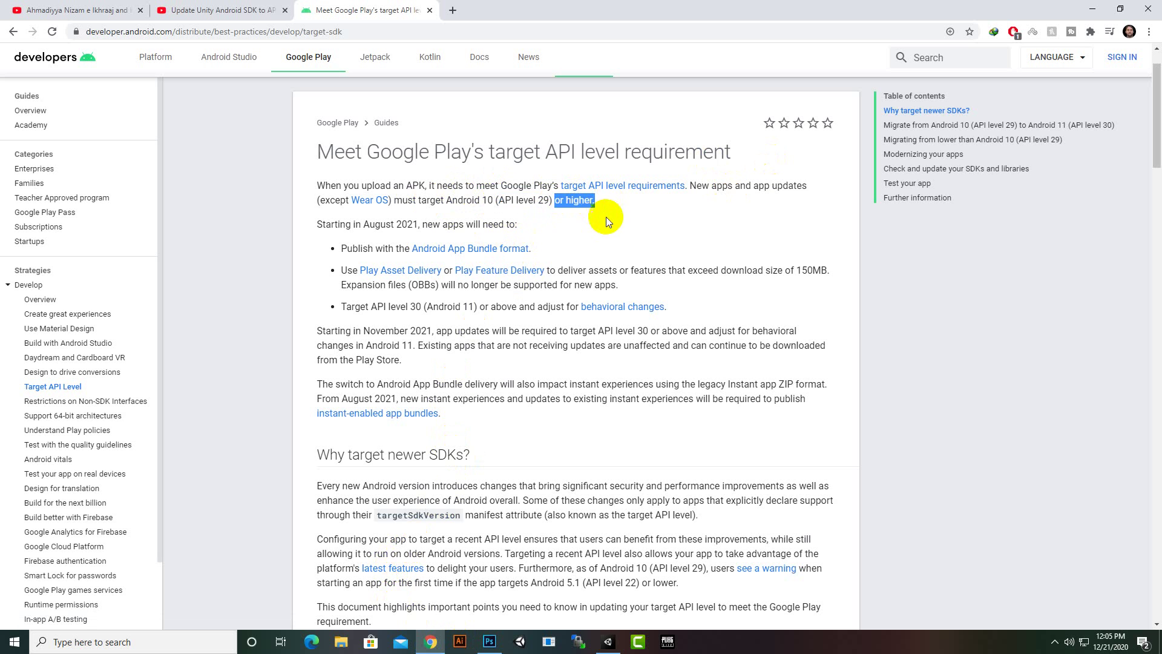
click(606, 217)
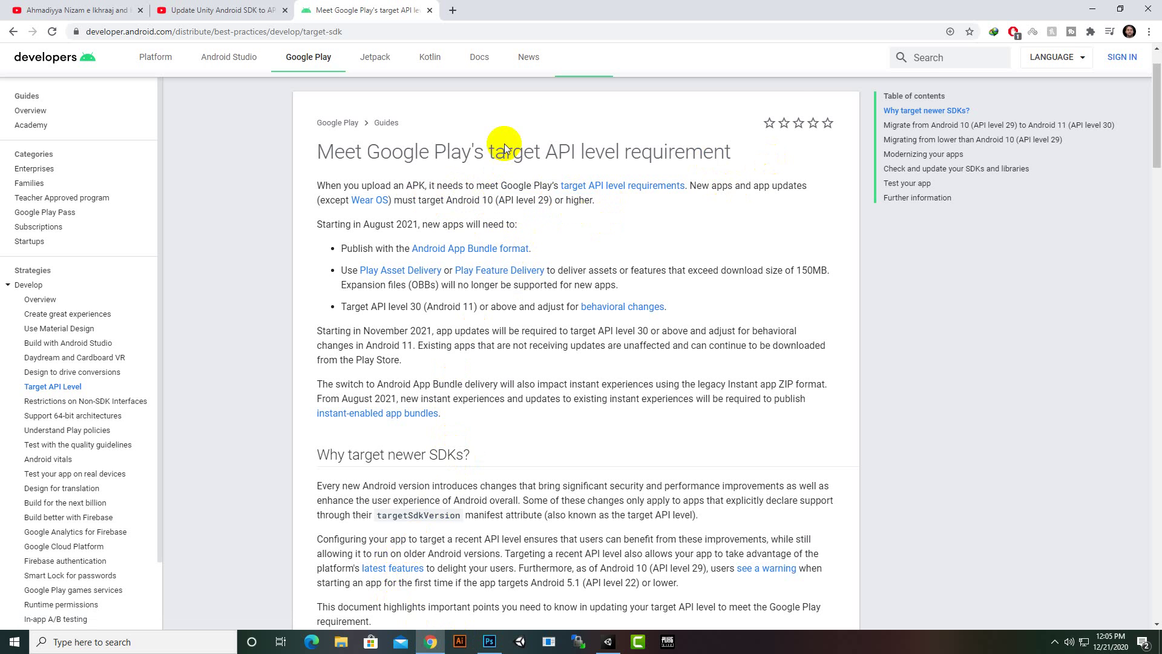
click(1087, 7)
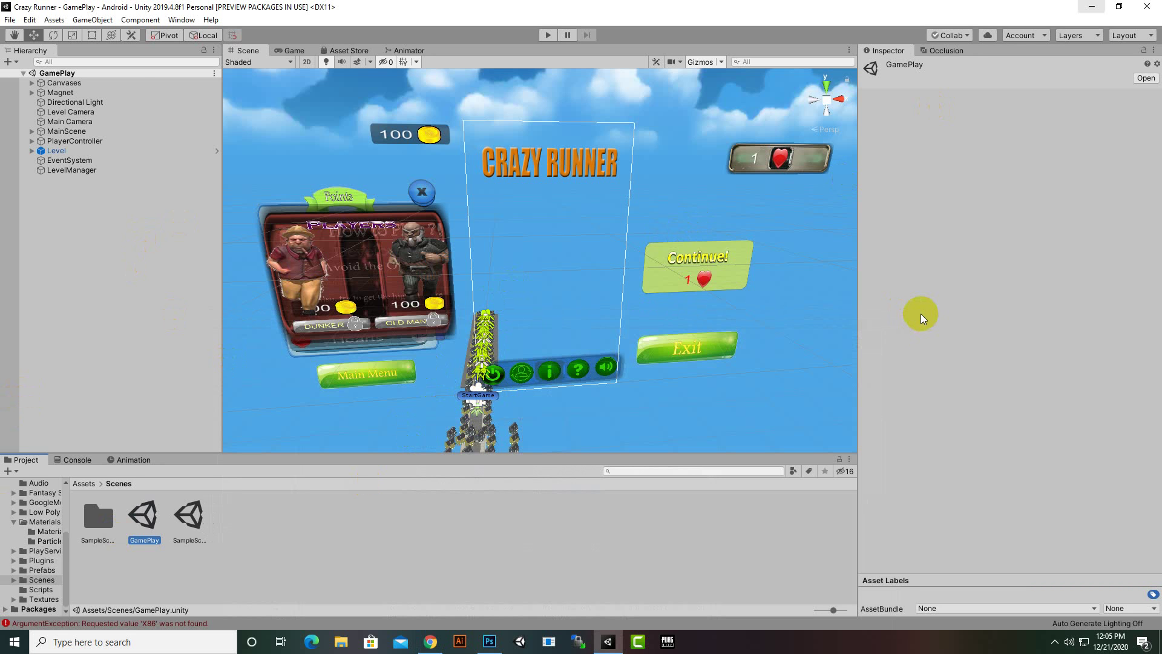
In Build Settings, add Scenes/GamePlay to Scenes In Build and remove SampleScene
click(10, 20)
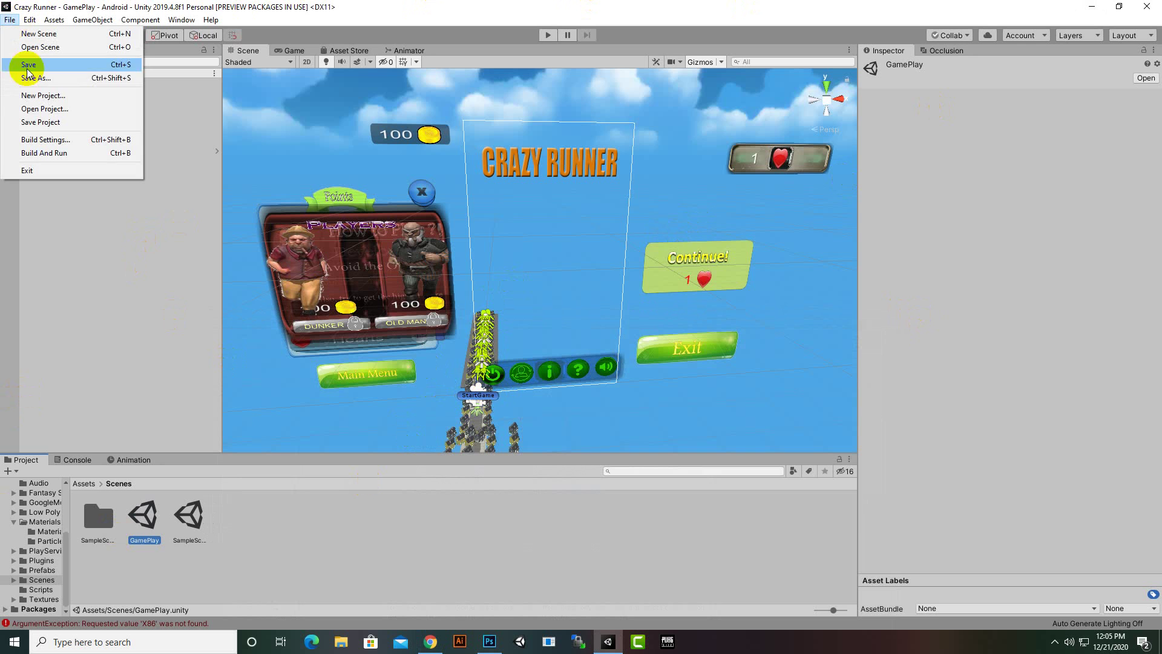
click(33, 143)
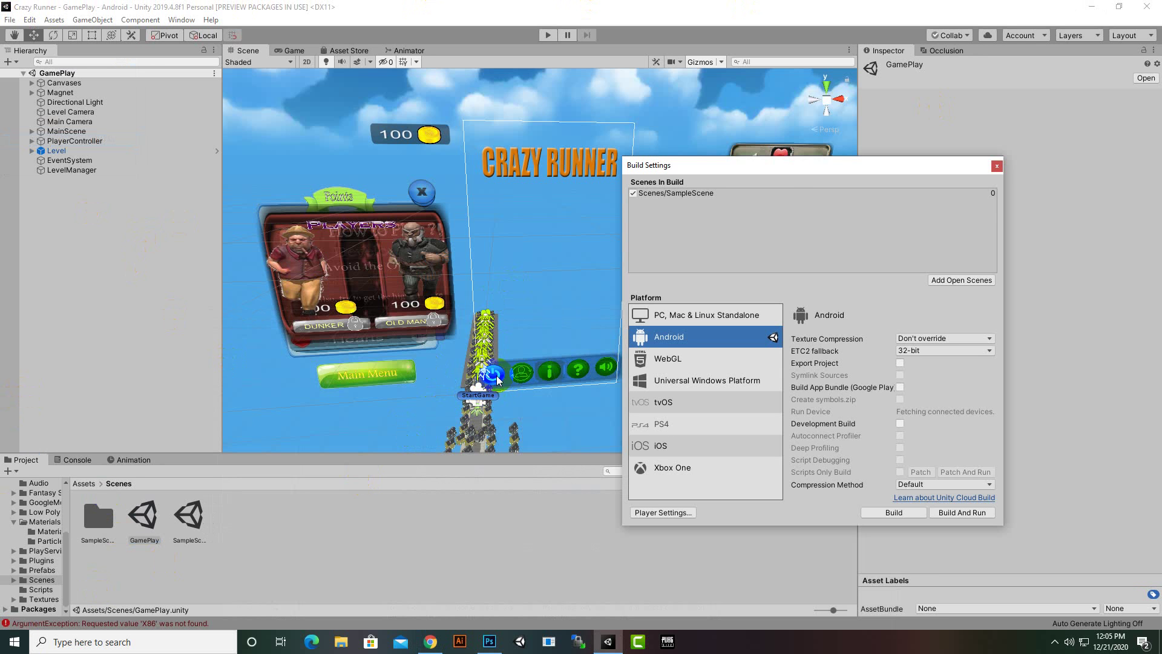
mouse_move(144, 518)
mouse_down()
mouse_move(704, 316)
mouse_move(701, 209)
mouse_up()
right_click(700, 193)
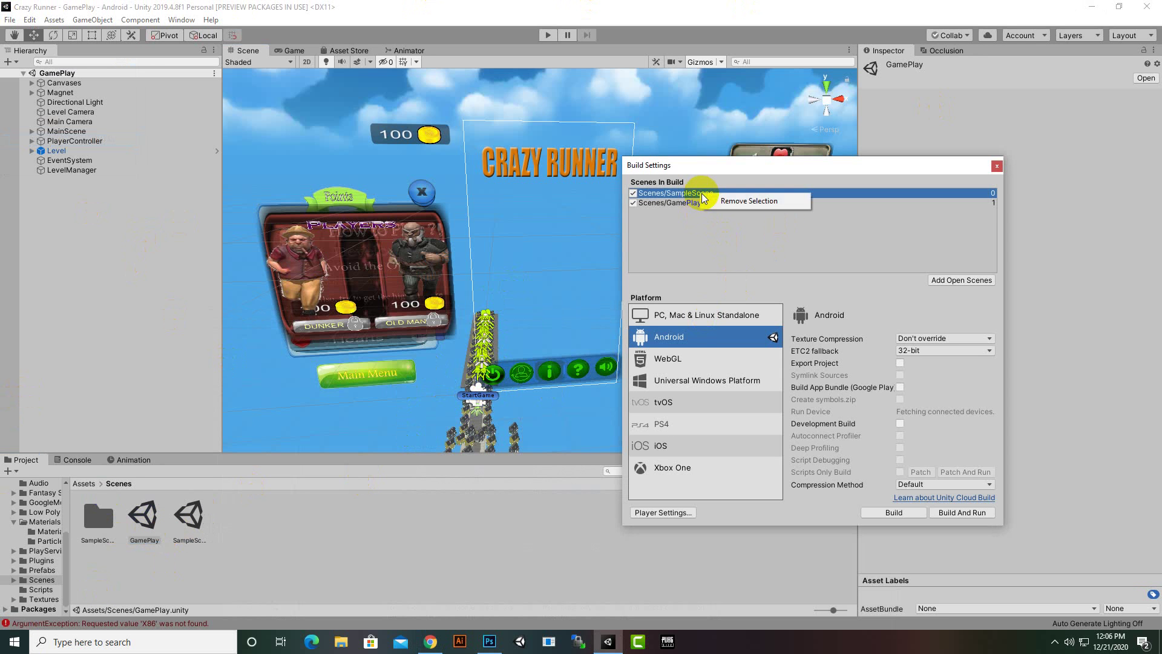
click(715, 200)
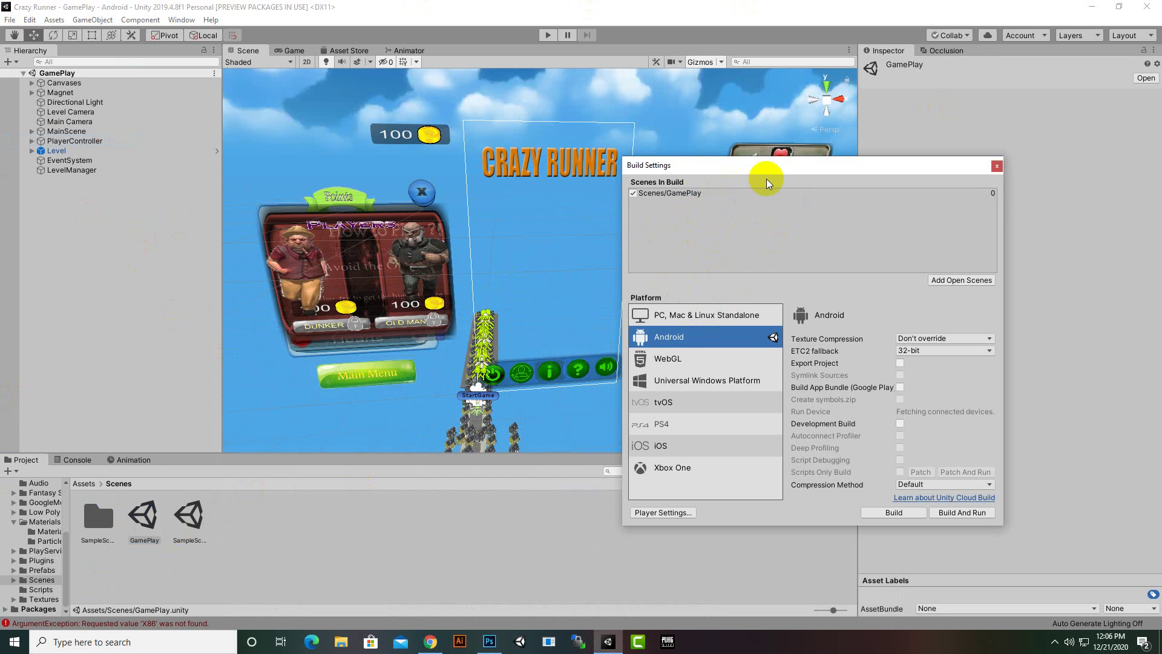
drag(766, 179, 627, 138)
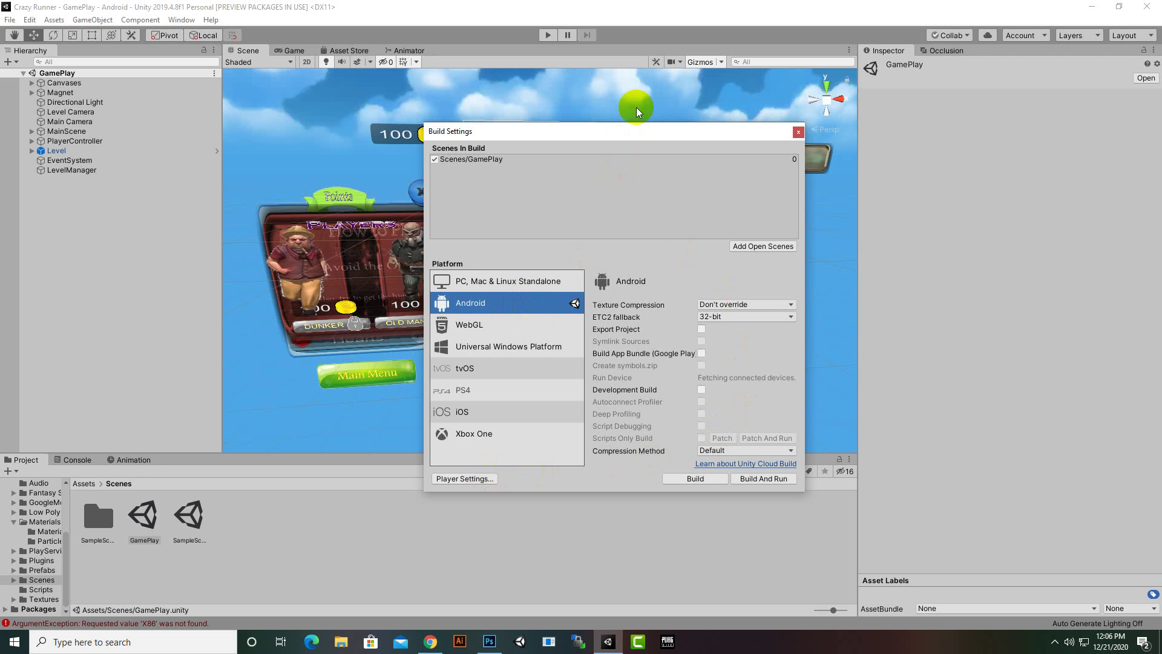
drag(636, 133, 559, 138)
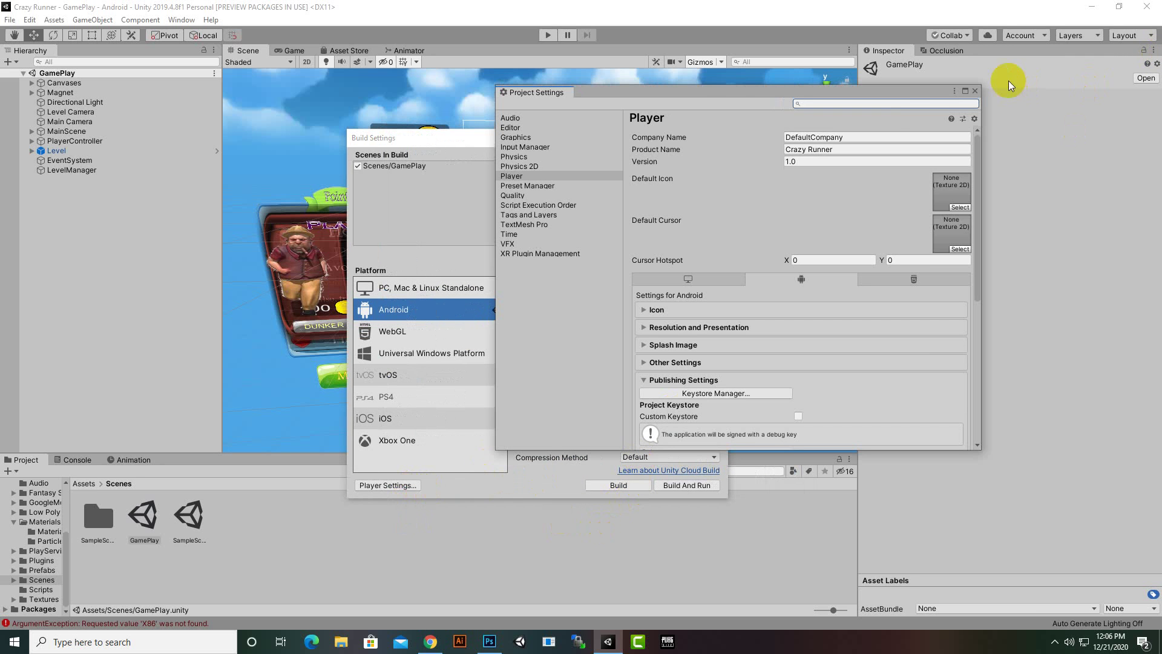
Replace the Company Name DefaultCompany with 'Unity Game Developer', fixing the typo
click(871, 137)
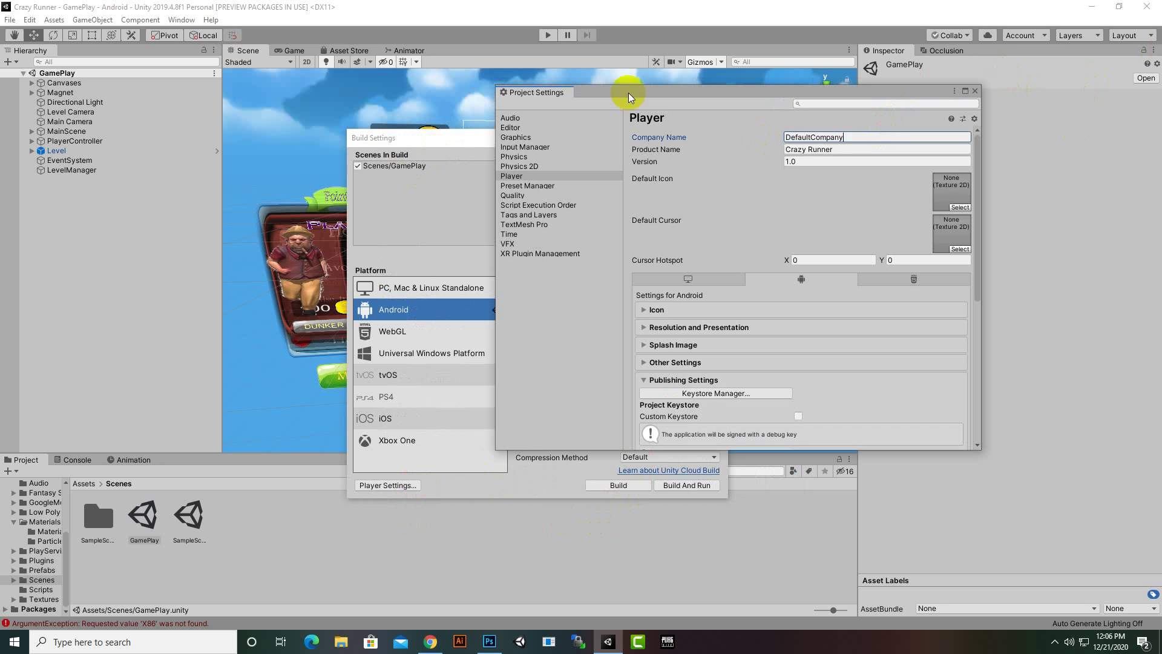
click(850, 135)
drag(847, 135, 765, 140)
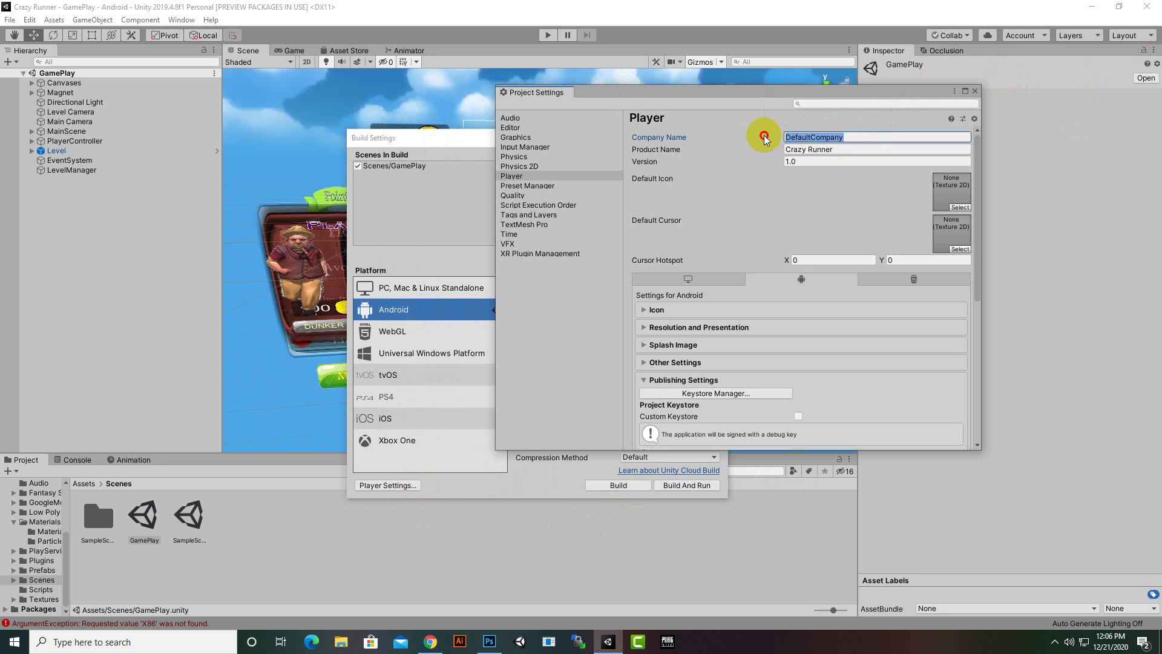
text(Unity)
text( Game)
text( Develer)
key(BackSpace)
key(BackSpace)
text(ope)
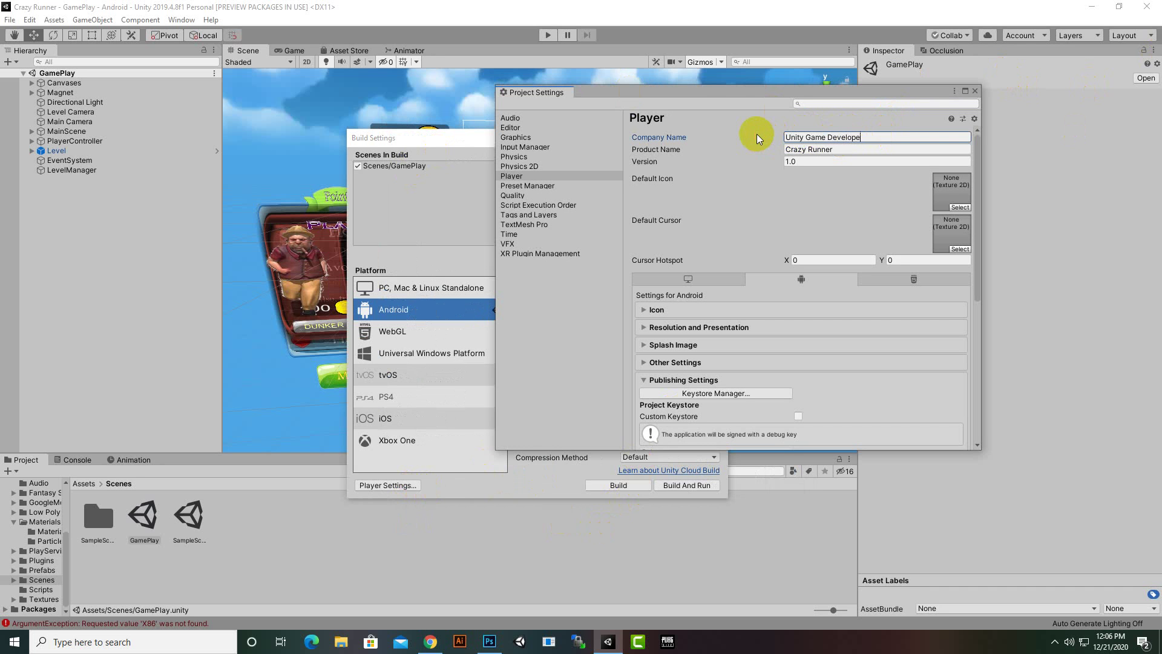
text(r)
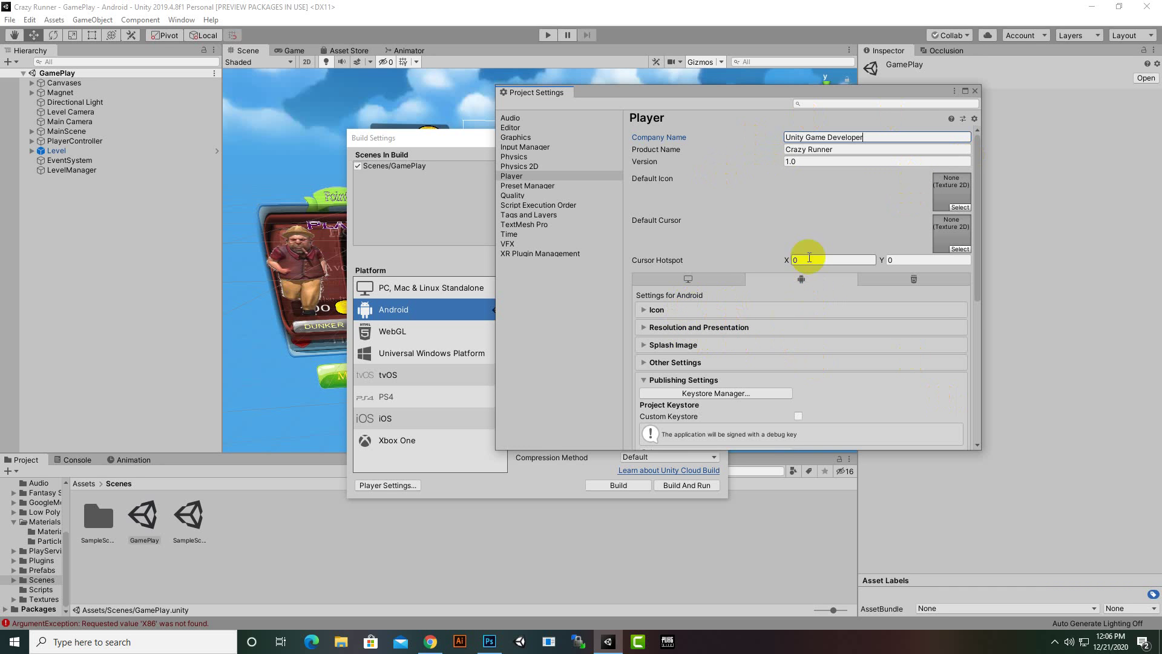
scroll(810, 254, down, 2)
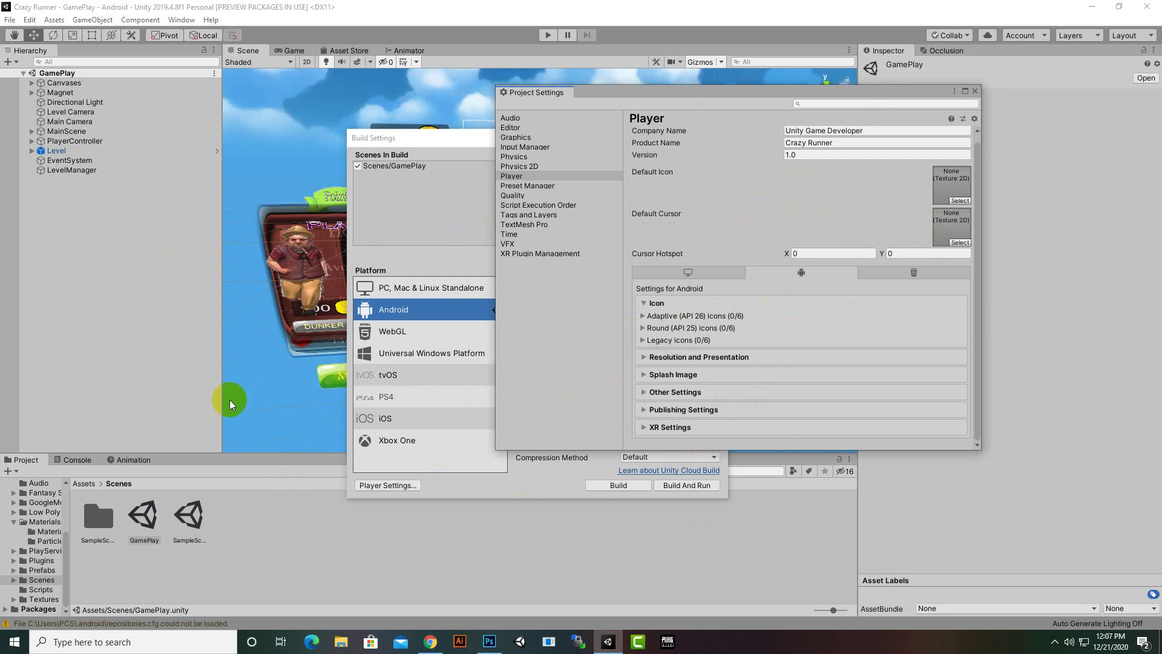
Import crazy08 and crazy09 from the Desktop into the Assets/Textures folder
click(85, 484)
double_click(749, 529)
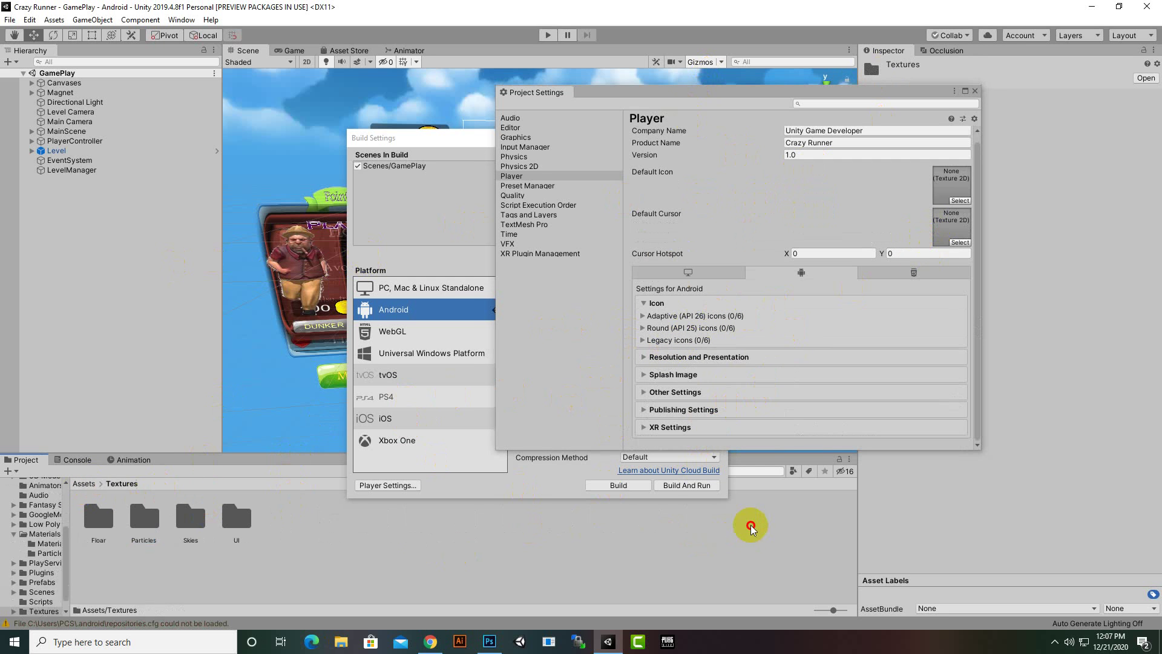
click(348, 644)
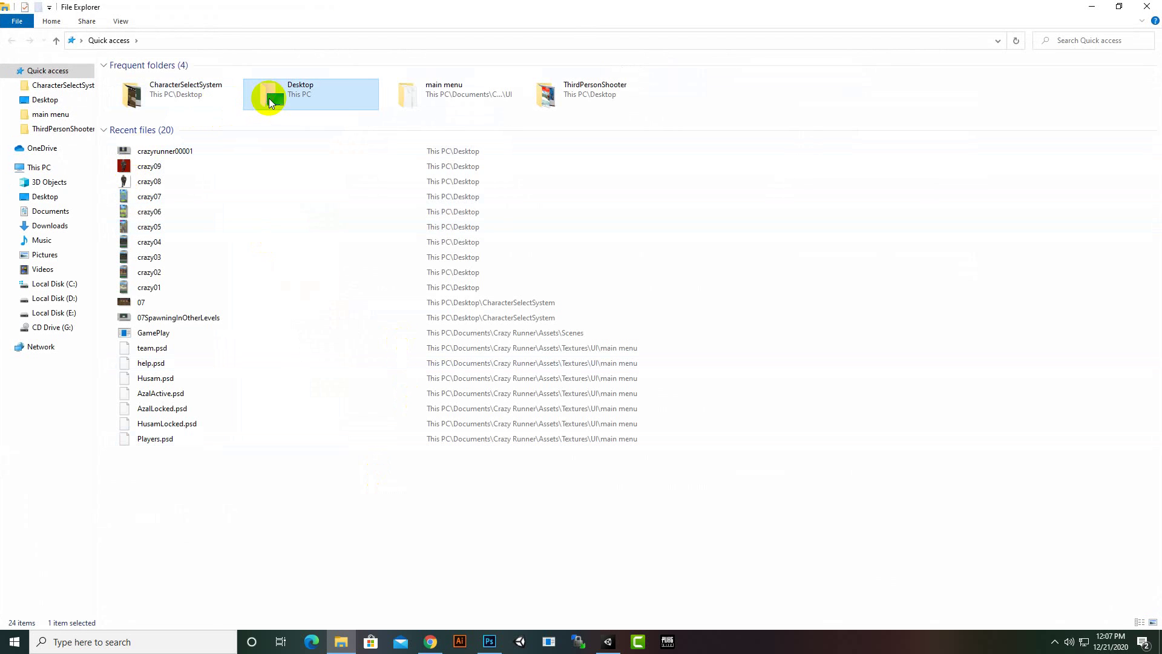
double_click(271, 98)
click(331, 332)
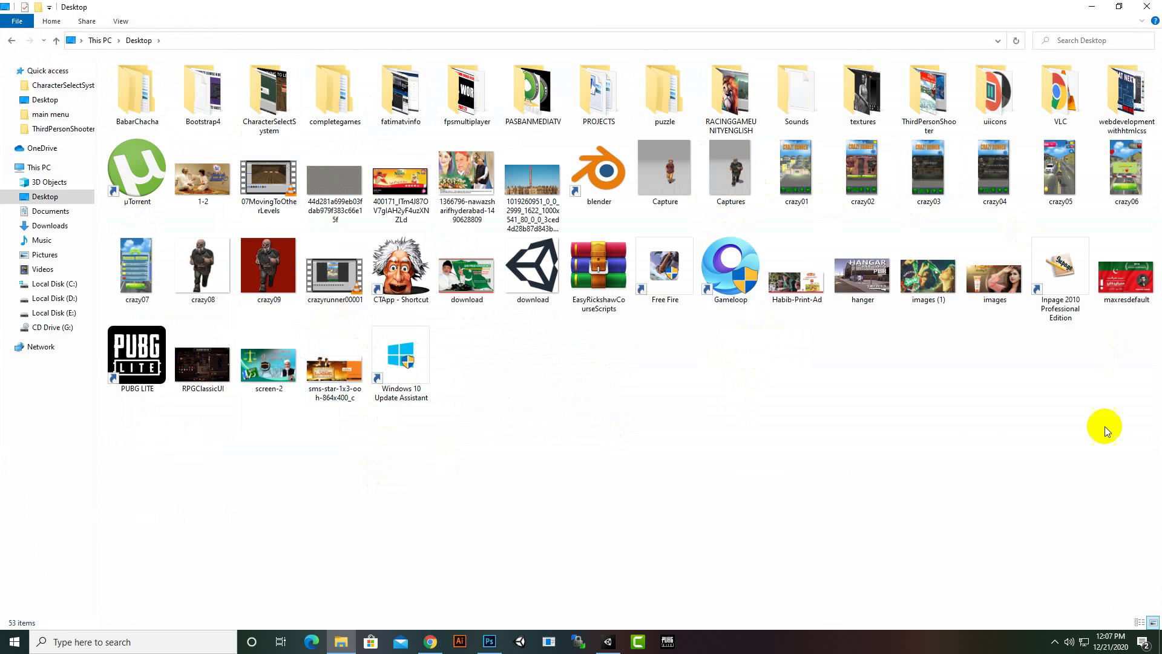
click(267, 272)
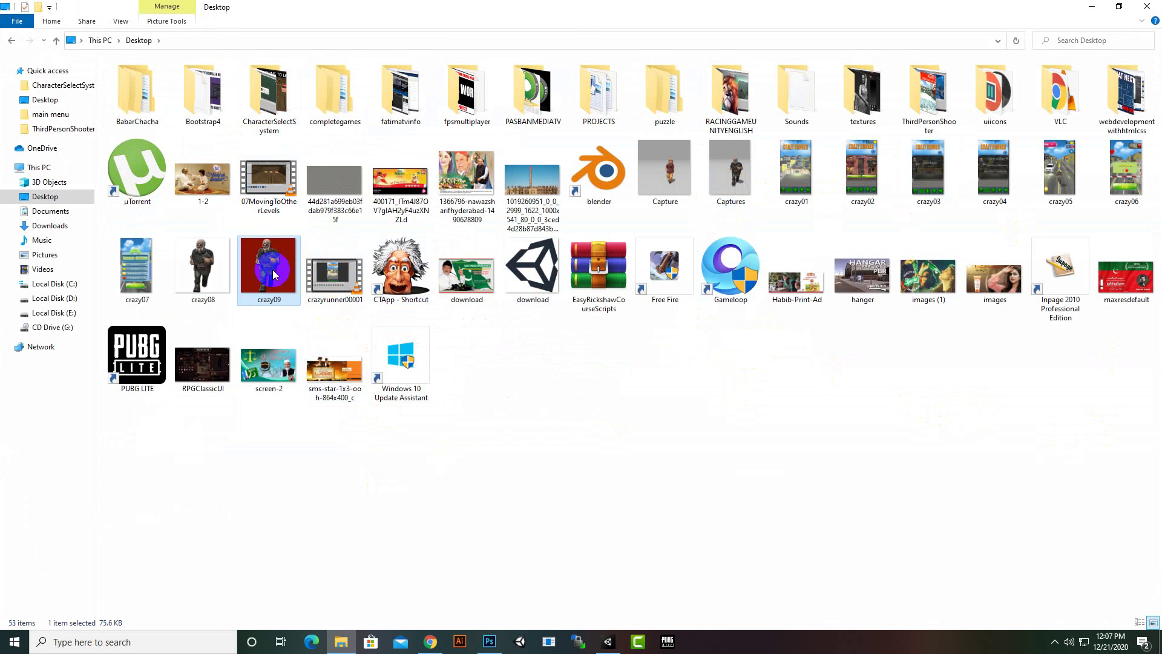
ctrl+click(212, 285)
mouse_move(215, 295)
mouse_down()
mouse_move(609, 646)
mouse_move(466, 576)
mouse_up()
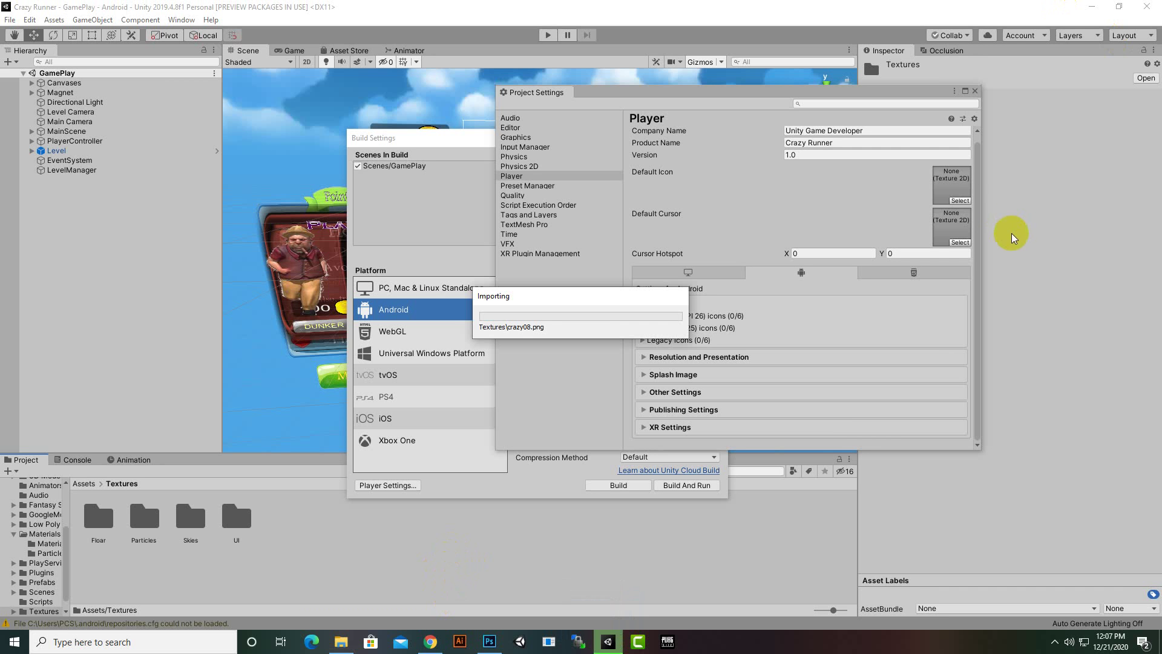
Make crazy08 and crazy09 Sprite (2D and UI) textures and set crazy09 as the Default Icon
click(321, 537)
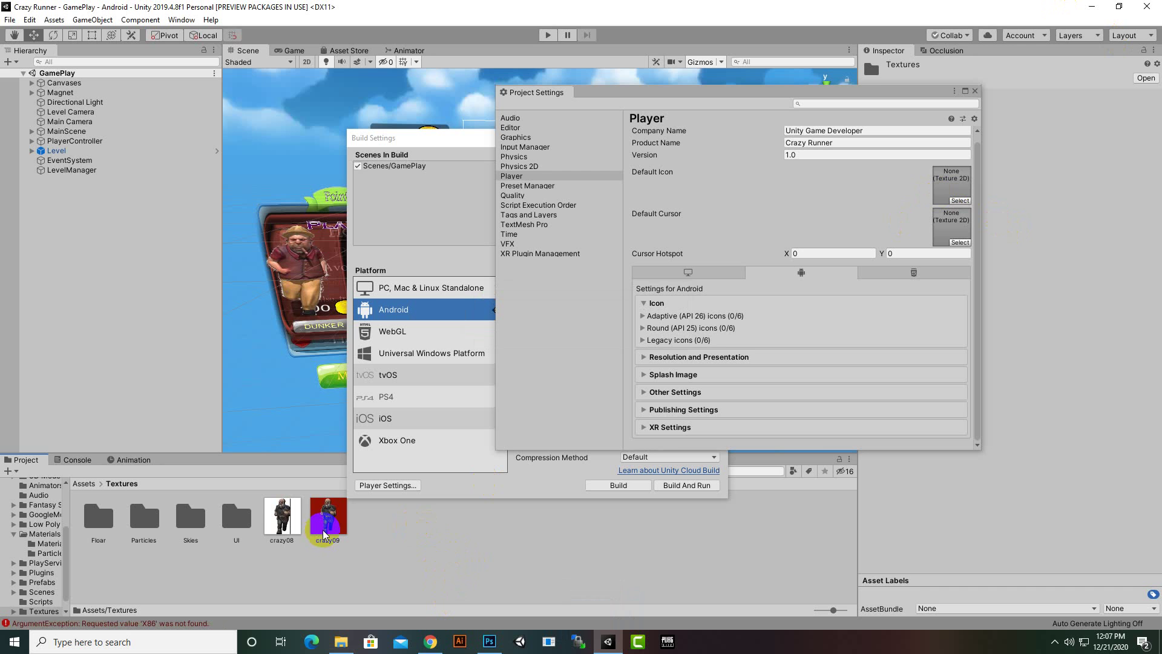
shift+click(282, 517)
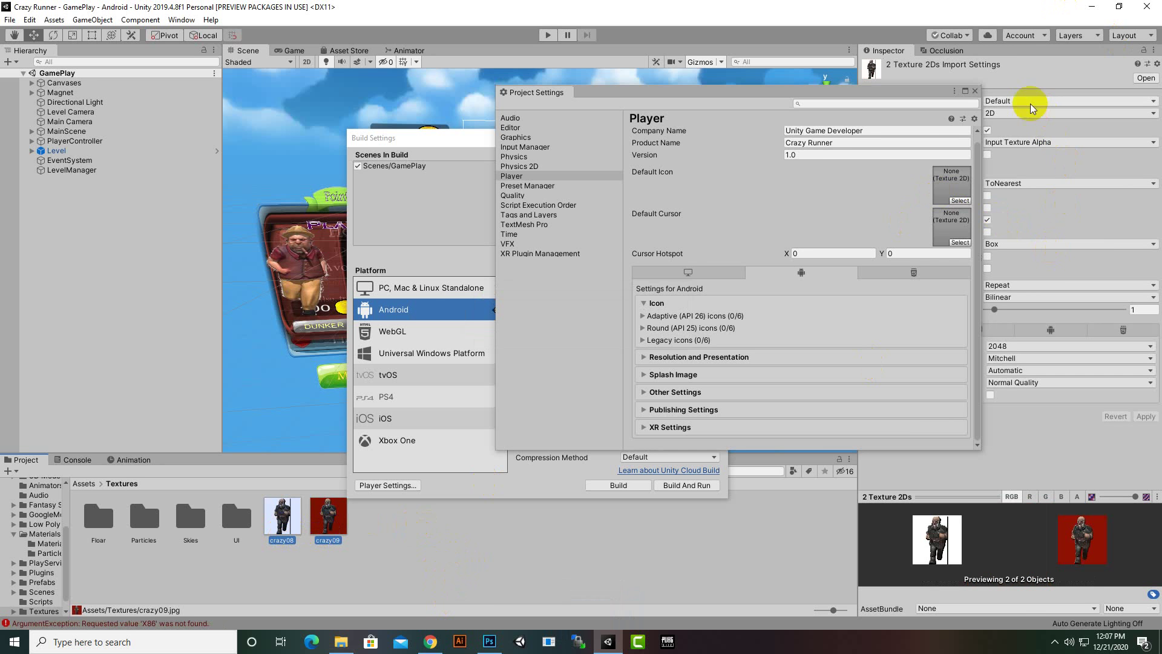
drag(948, 92, 821, 96)
click(1014, 102)
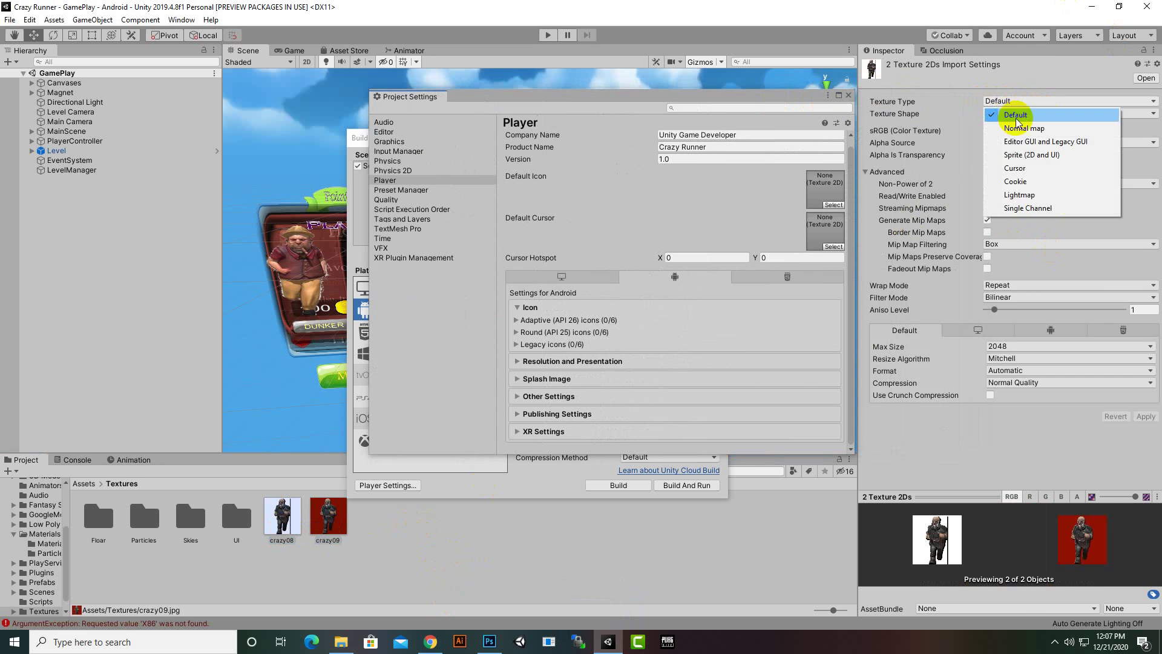
click(1029, 155)
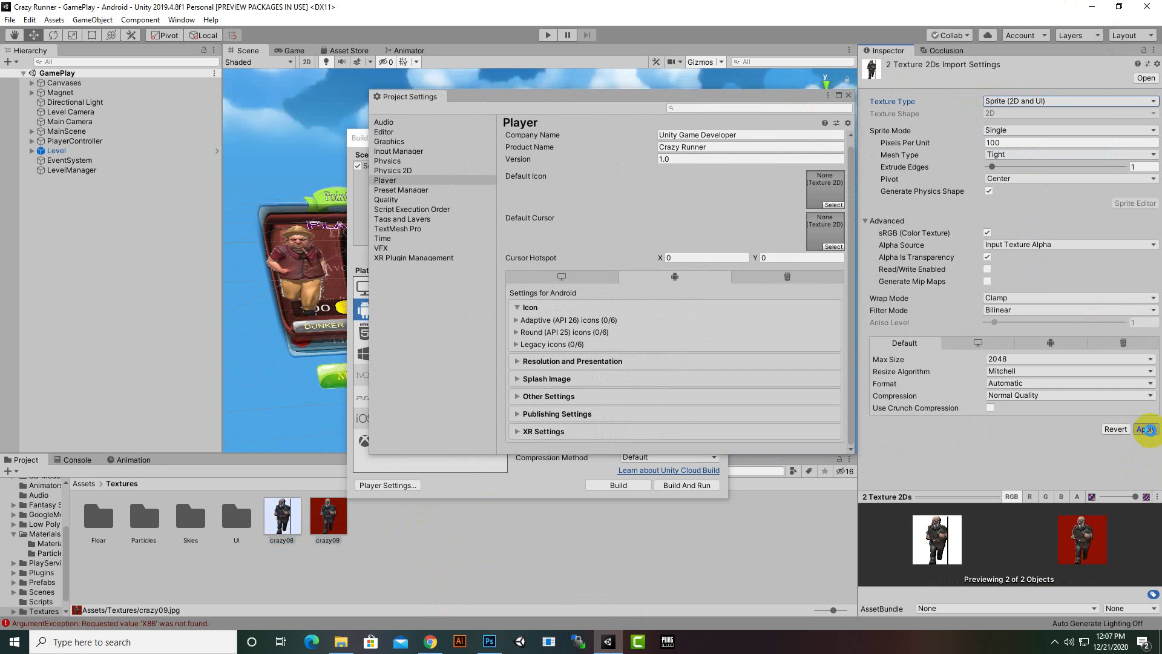
click(1146, 430)
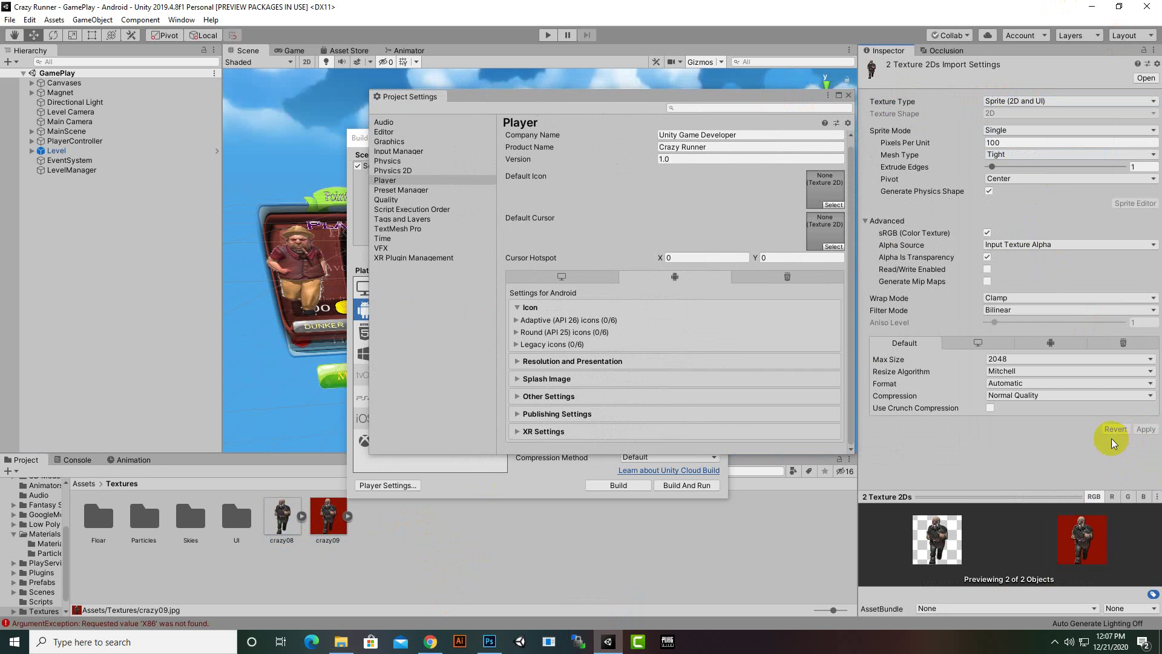
drag(299, 526, 825, 189)
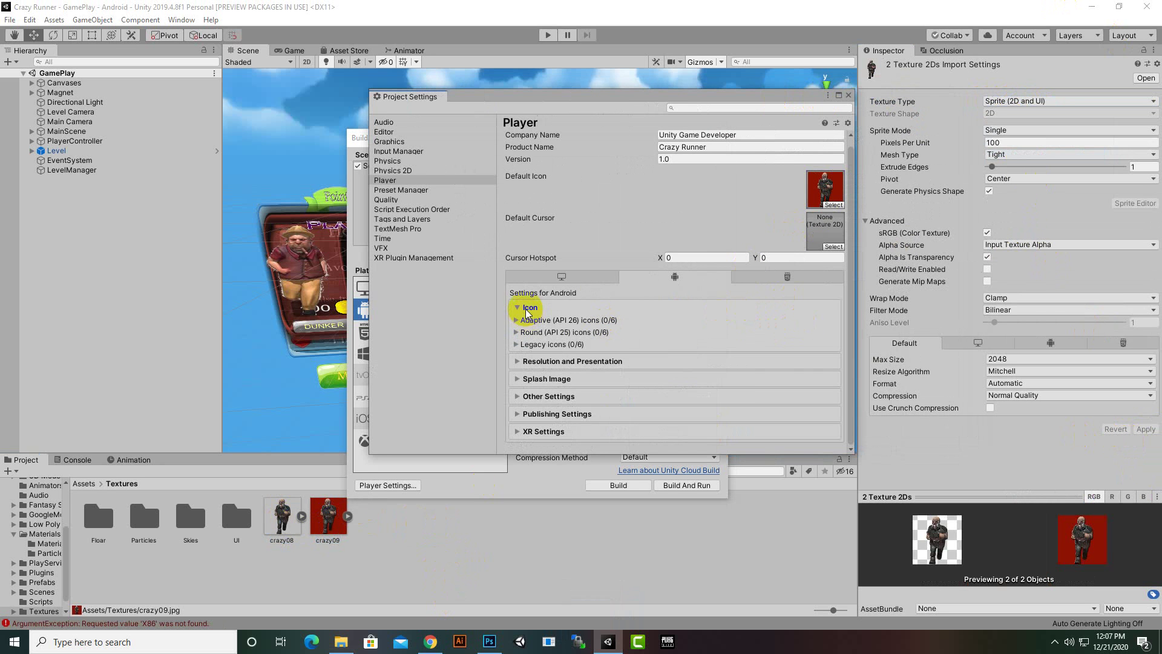
Assign crazy09 to the adaptive icon slots at xxxhdpi, xxhdpi and xhdpi
click(517, 321)
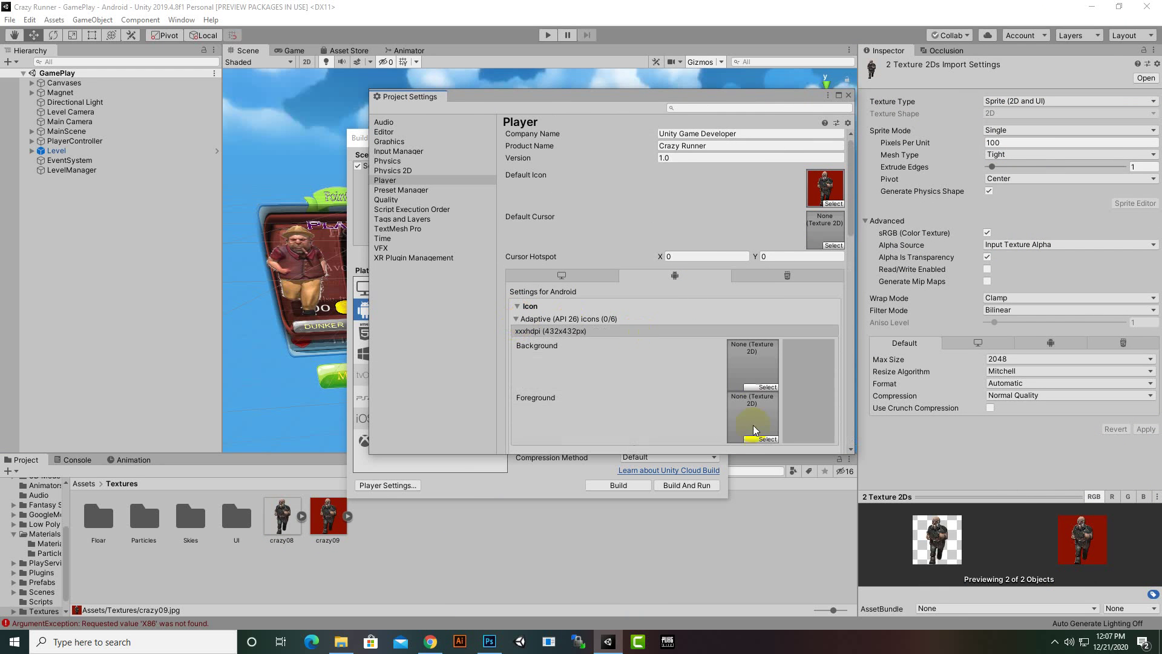
scroll(706, 389, down, 1)
scroll(715, 392, down, 1)
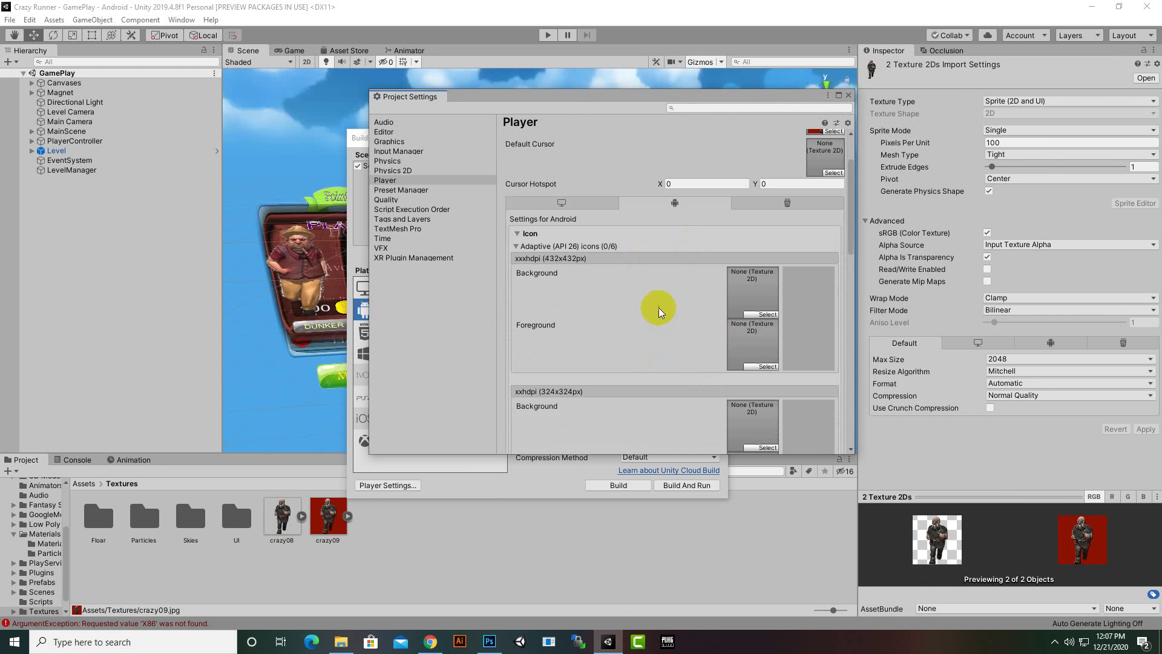
click(331, 527)
drag(331, 528, 720, 288)
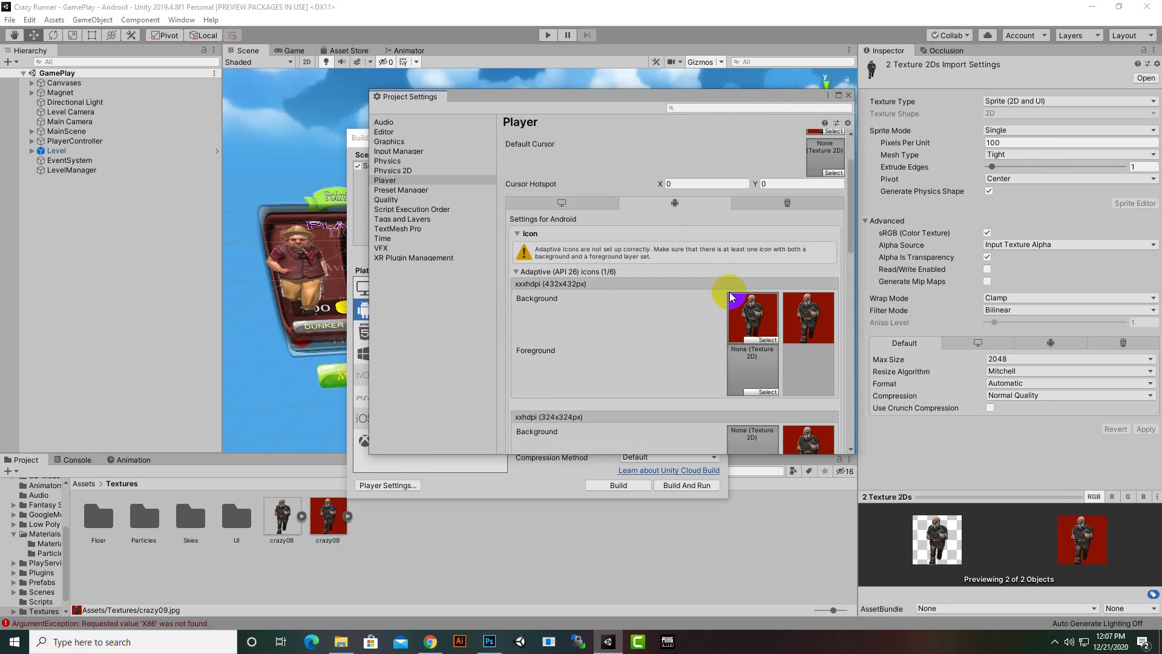
mouse_move(328, 526)
mouse_down()
mouse_move(546, 457)
mouse_move(752, 369)
mouse_up()
scroll(692, 445, down, 2)
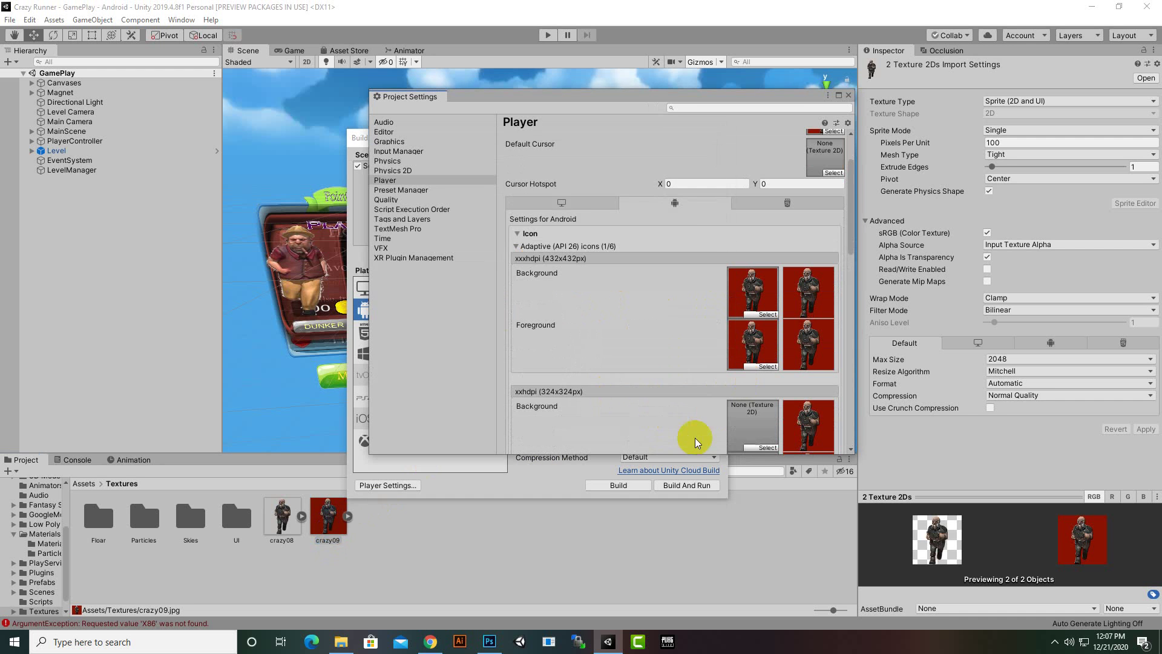
scroll(643, 409, down, 2)
drag(328, 521, 752, 315)
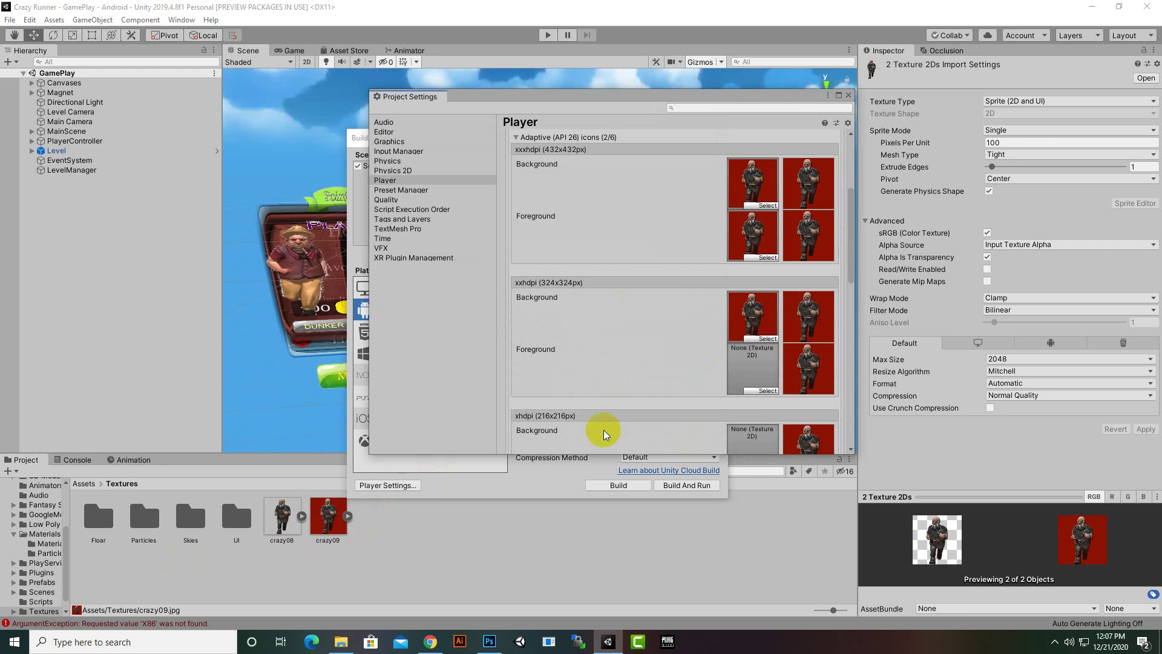
mouse_move(328, 521)
mouse_down()
mouse_move(702, 376)
mouse_move(593, 365)
mouse_move(738, 359)
mouse_move(752, 303)
mouse_up()
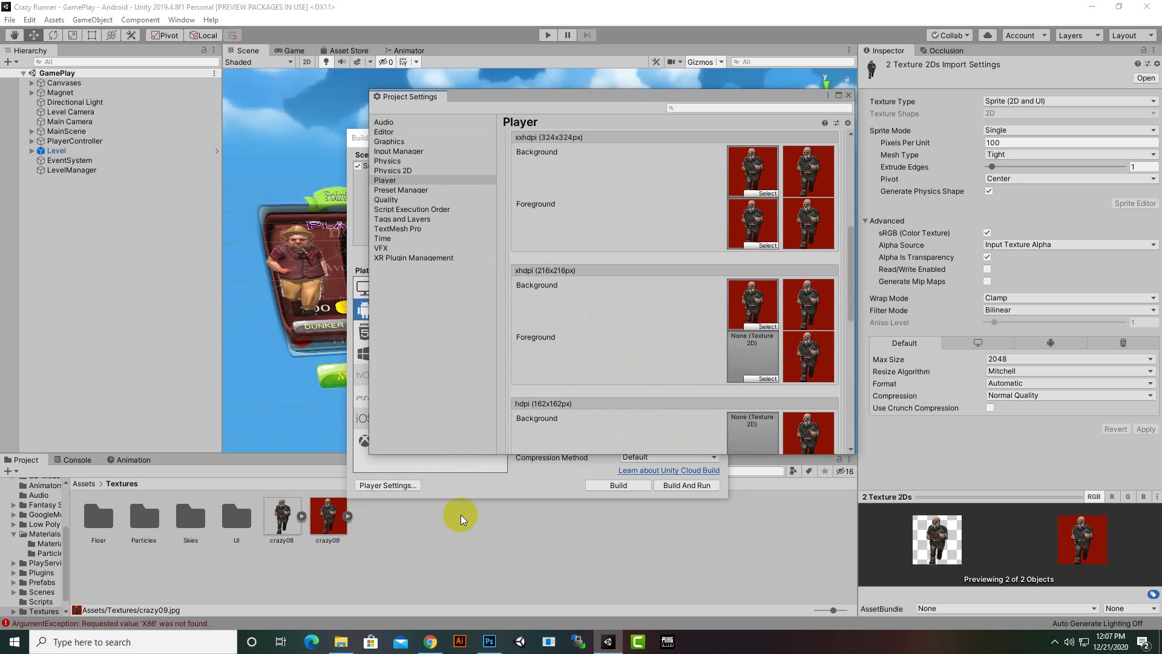
drag(328, 515, 743, 349)
Assign crazy09 to the remaining adaptive icon slots, hdpi down to ldpi
scroll(843, 345, down, 5)
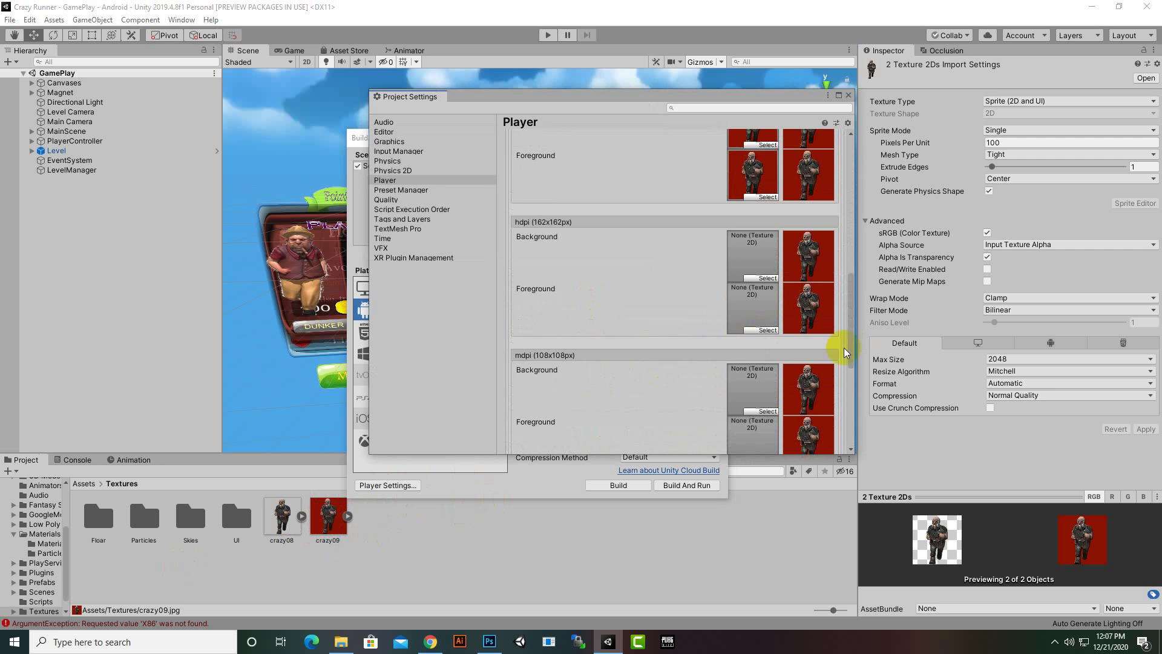
drag(314, 520, 752, 255)
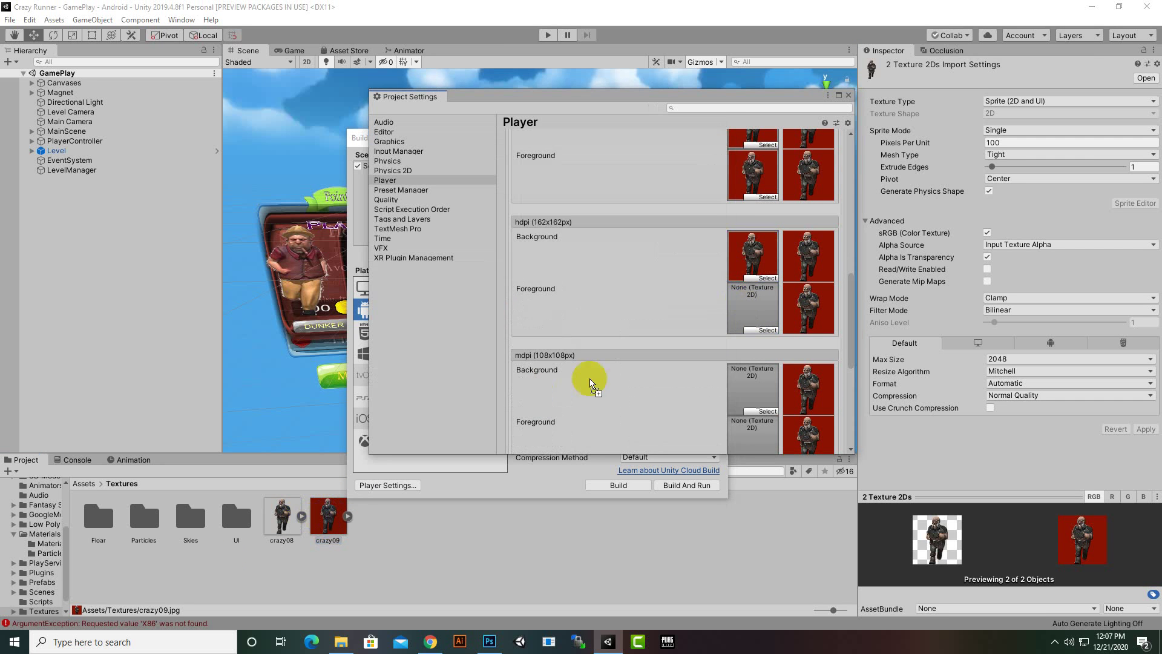
mouse_move(328, 517)
mouse_down()
mouse_move(620, 386)
mouse_move(752, 307)
mouse_up()
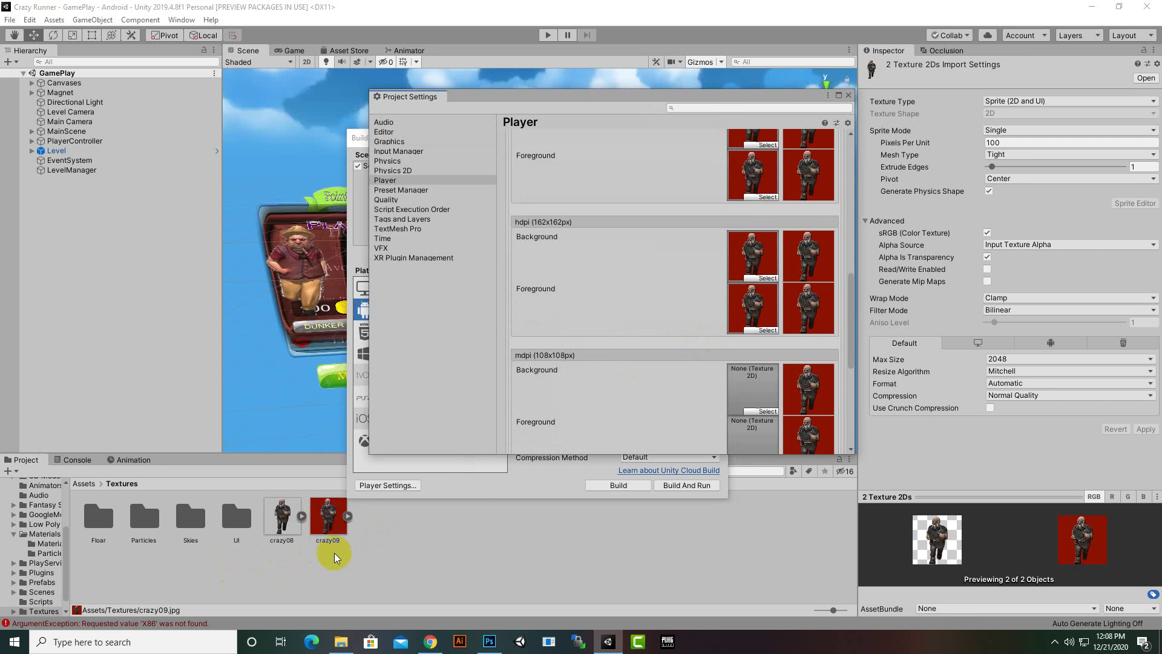
drag(327, 515, 737, 392)
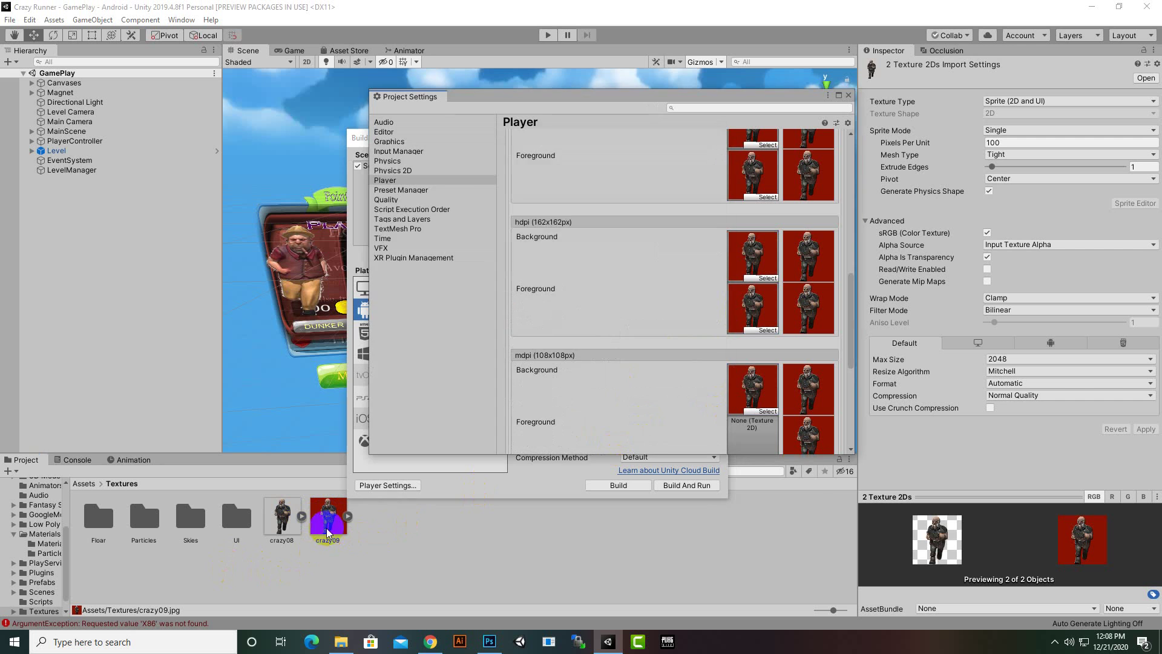
drag(328, 518, 753, 433)
drag(761, 383, 745, 370)
scroll(631, 397, down, 5)
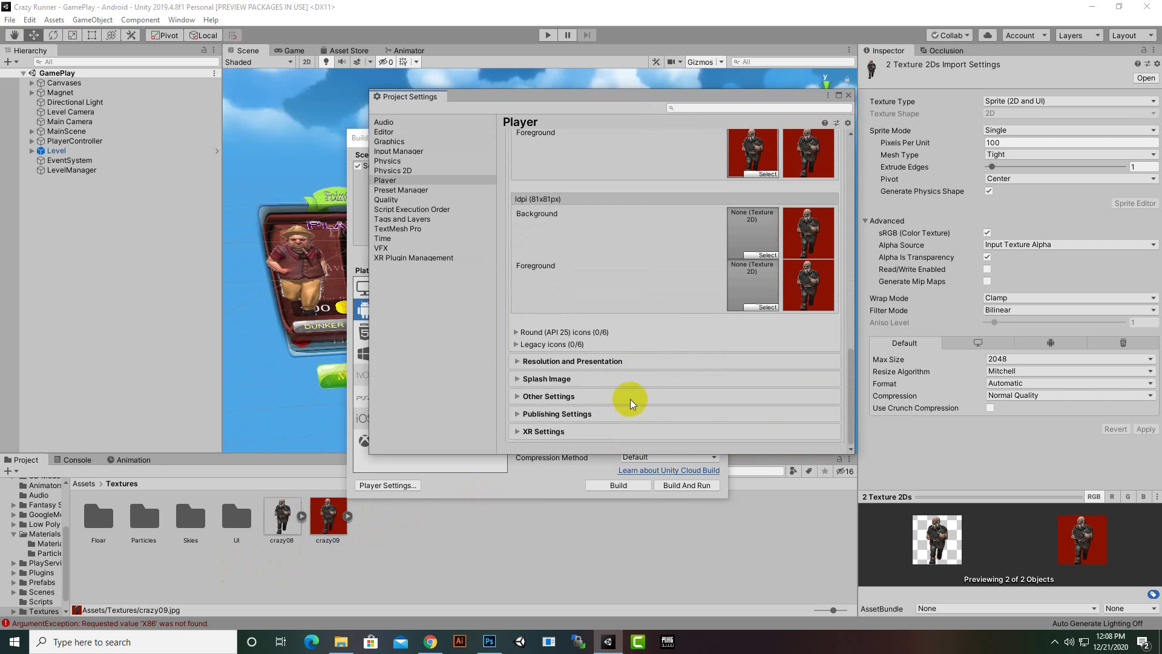
drag(327, 516, 753, 233)
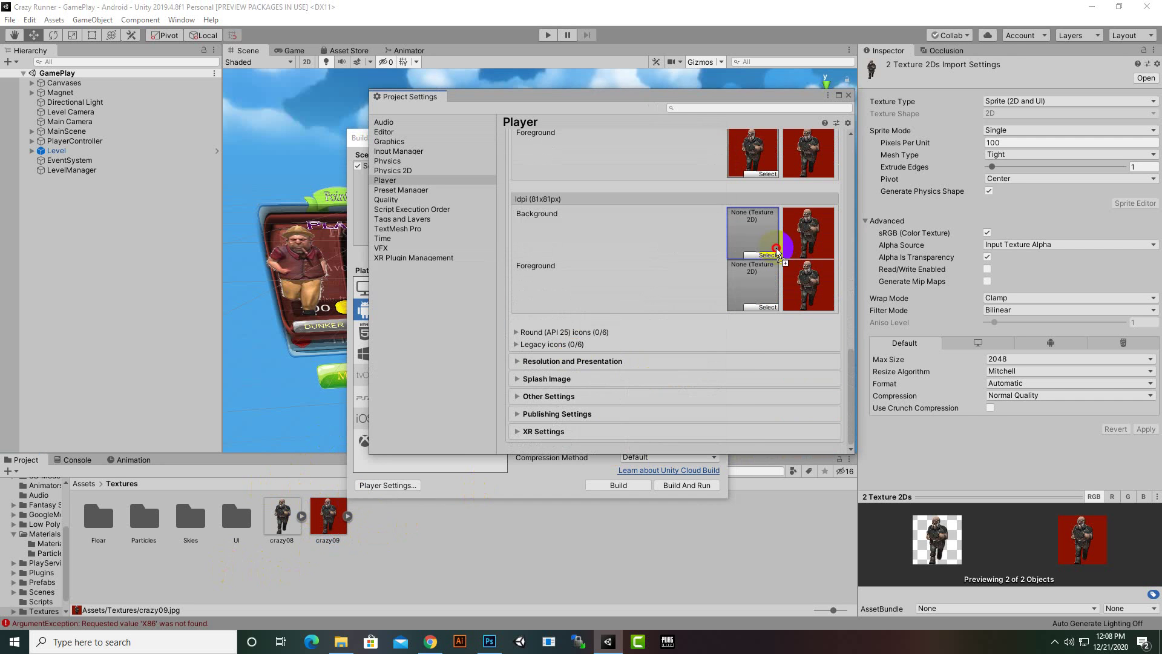
drag(318, 524, 752, 285)
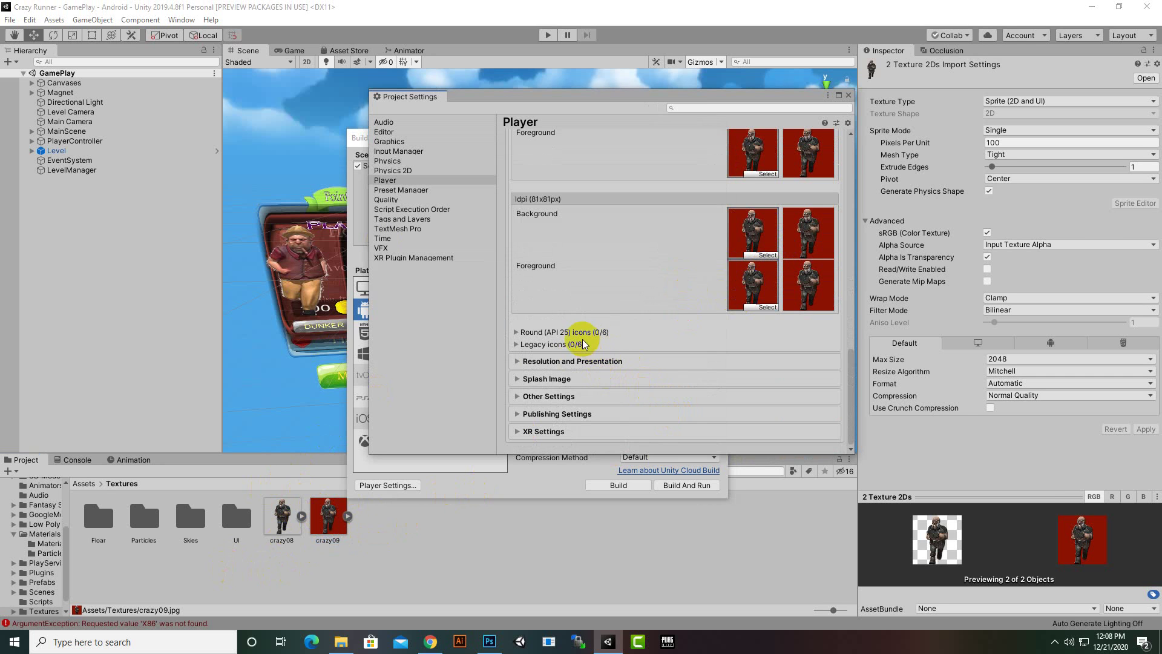
Assign crazy09 to the ldpi, mdpi and hdpi Round (API 25) icon slots
click(518, 333)
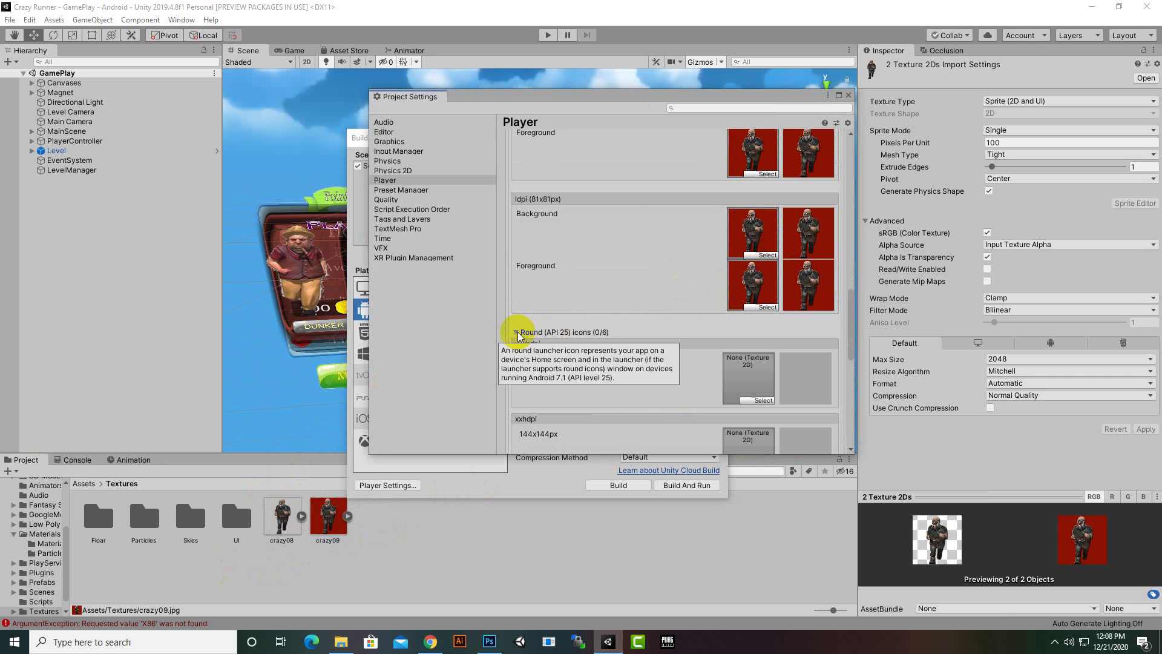
scroll(751, 366, down, 3)
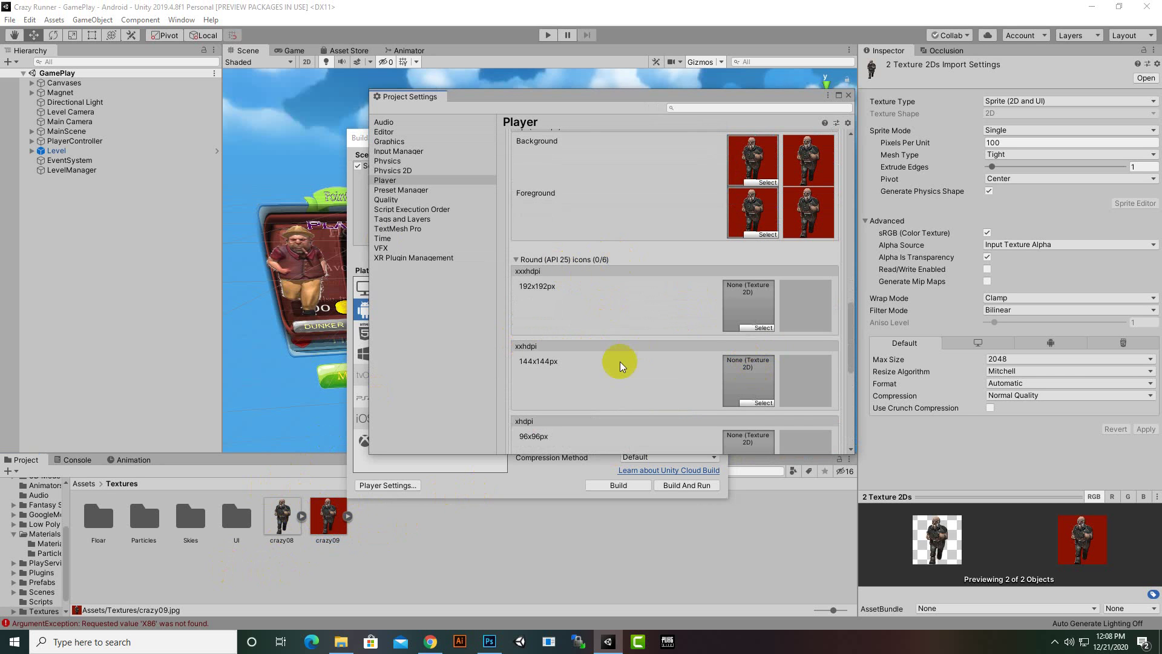
scroll(620, 362, down, 3)
scroll(633, 371, down, 2)
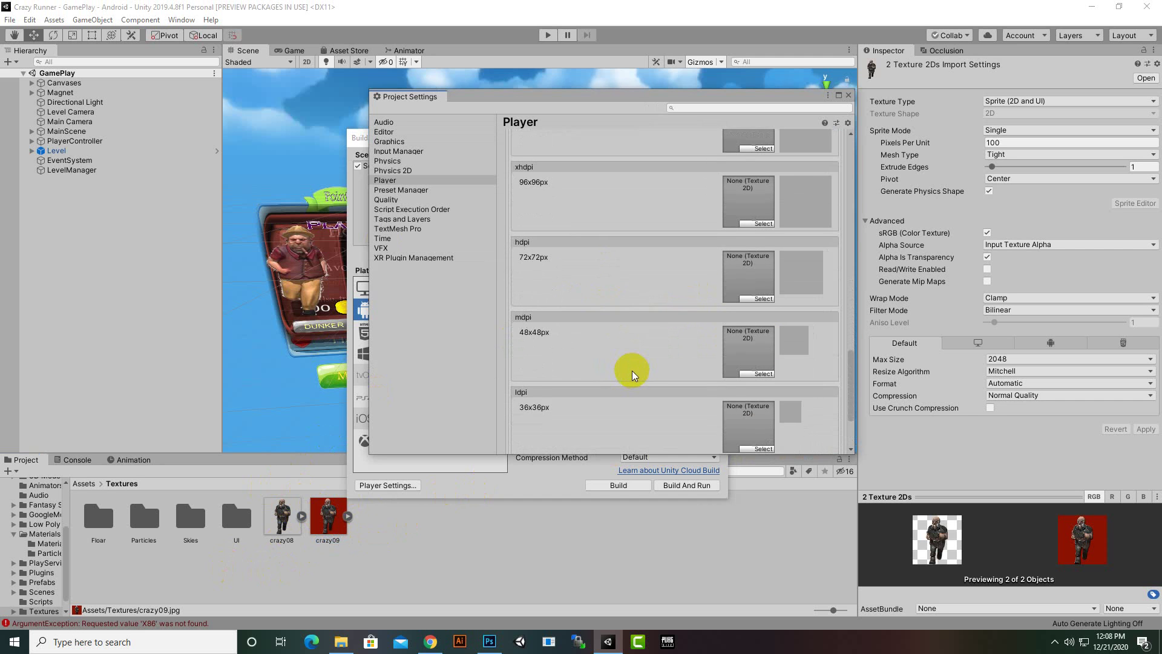
scroll(633, 371, down, 2)
scroll(633, 371, down, 1)
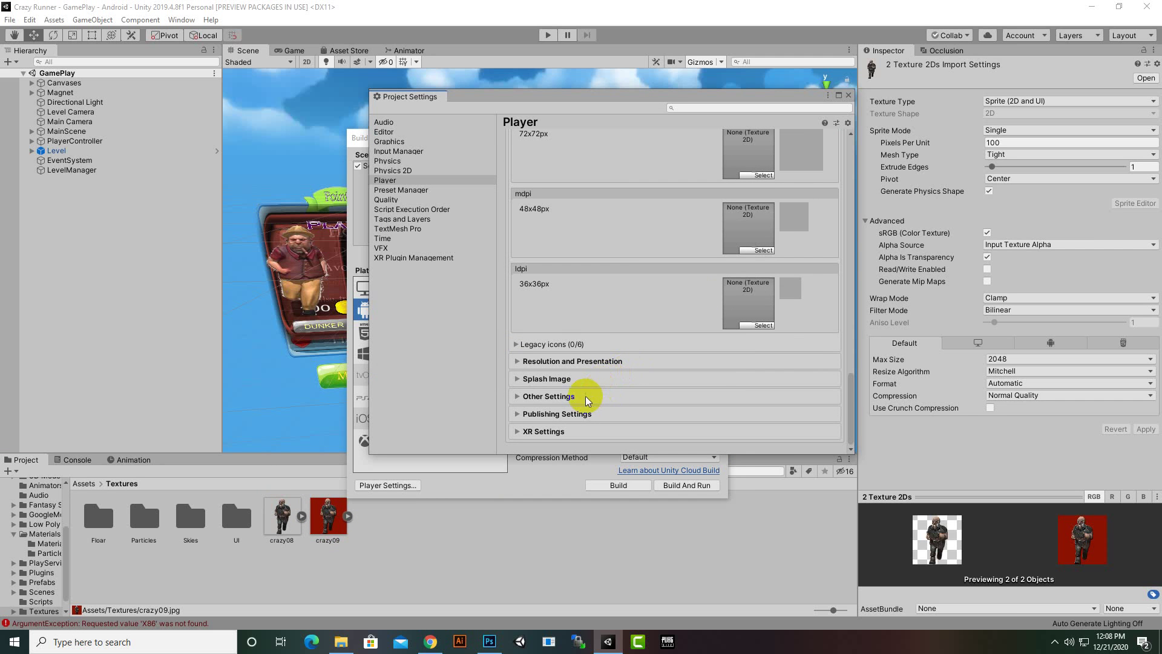
drag(327, 518, 750, 303)
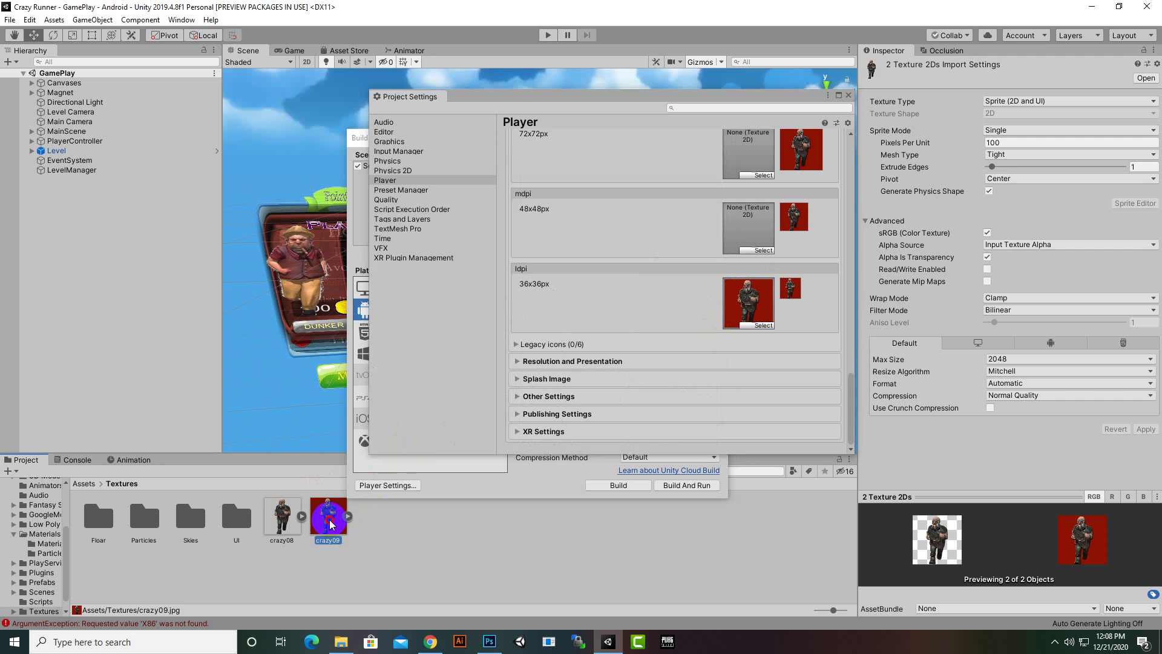
drag(330, 519, 748, 225)
mouse_move(328, 517)
mouse_down()
mouse_move(557, 319)
mouse_move(676, 275)
mouse_up()
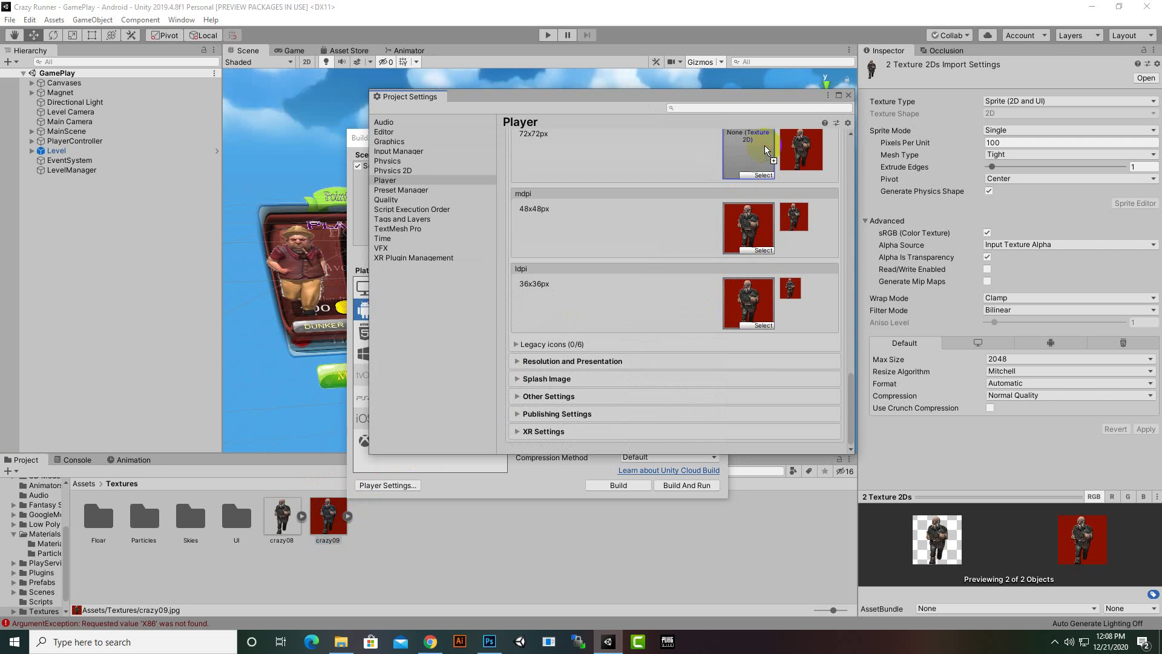
Fill the remaining Round (API 25) slots, including xxxhdpi and xhdpi, with crazy09, reaching 6/6
scroll(676, 275, up, 5)
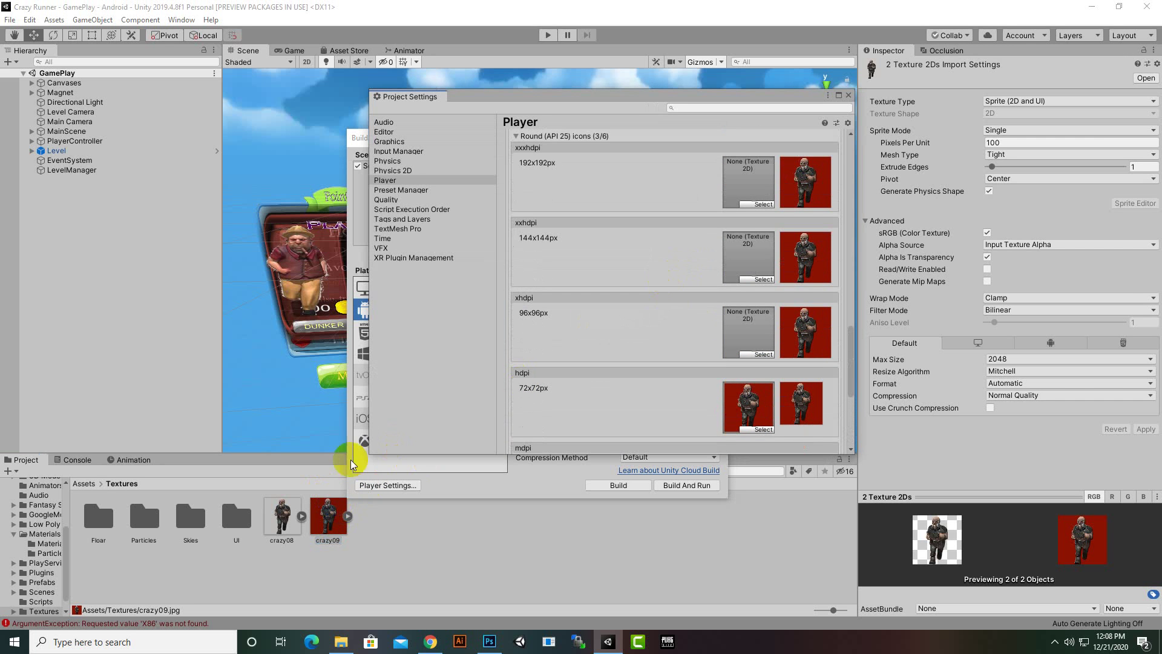
drag(327, 518, 749, 182)
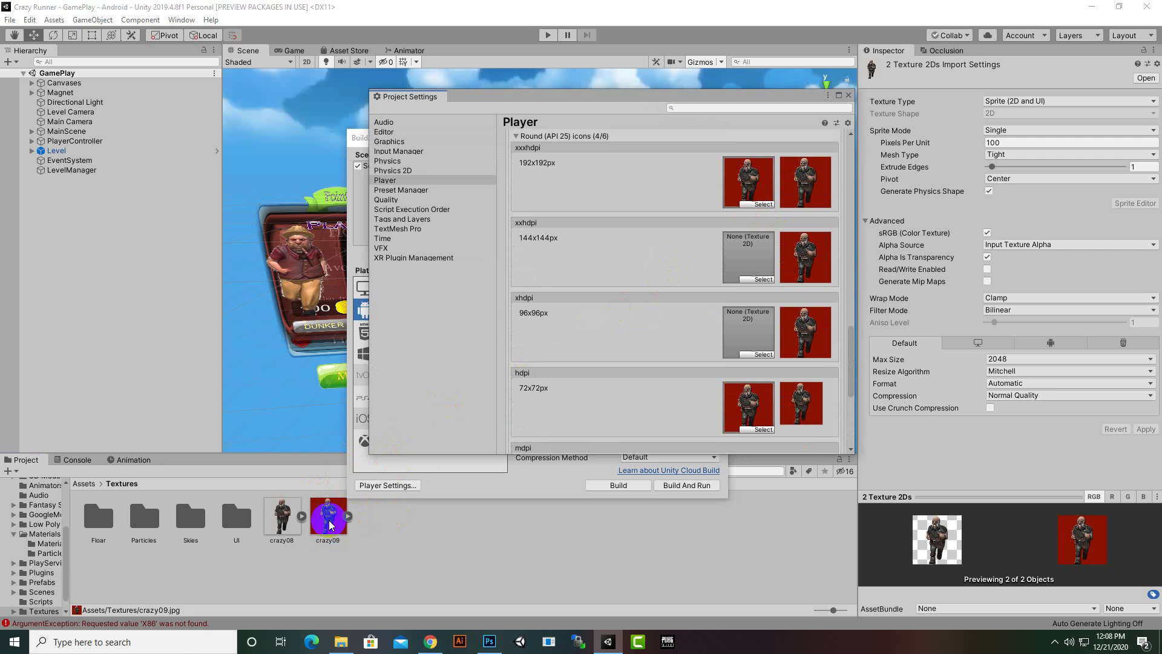
drag(330, 517, 748, 331)
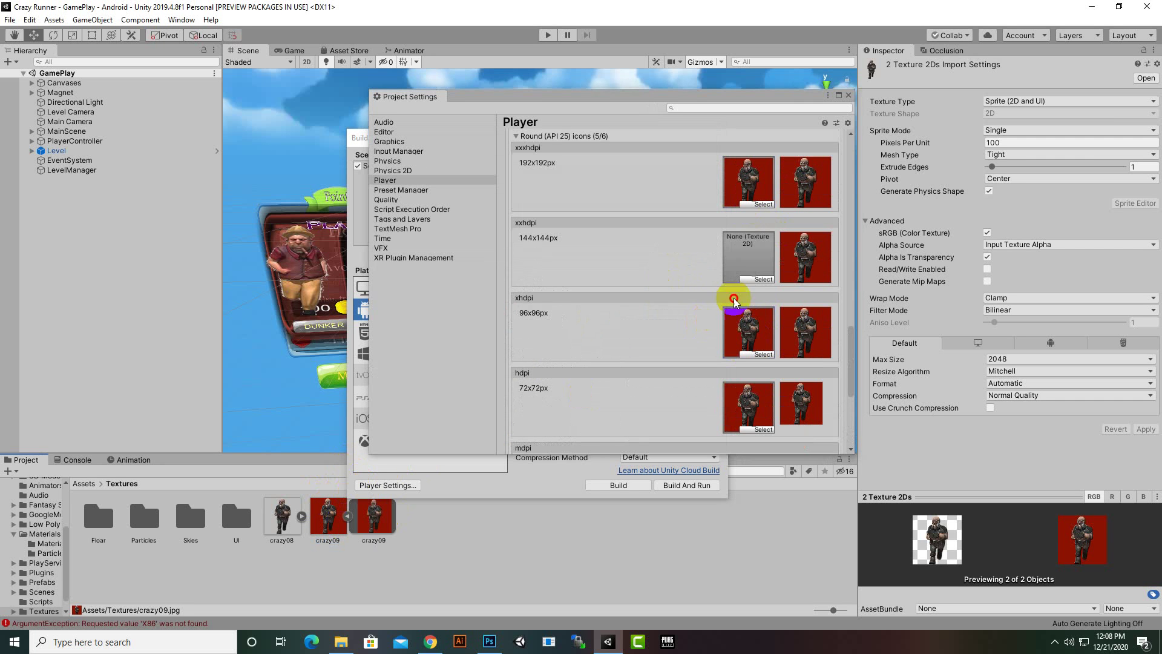
drag(328, 518, 748, 257)
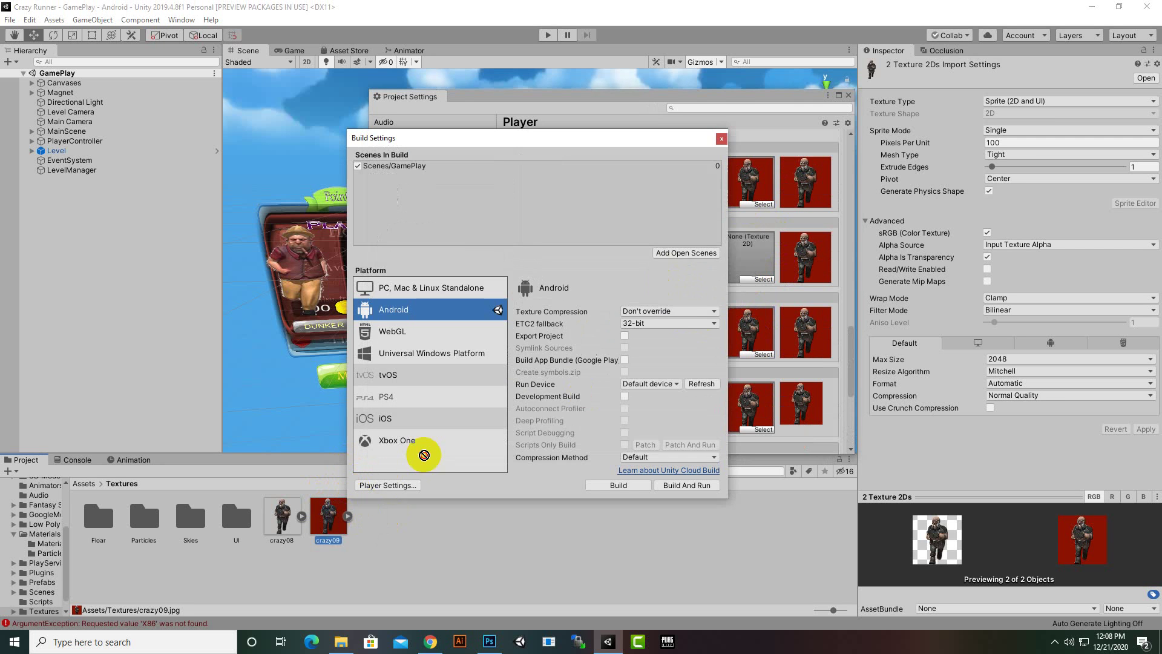
scroll(697, 297, up, 5)
scroll(697, 294, down, 3)
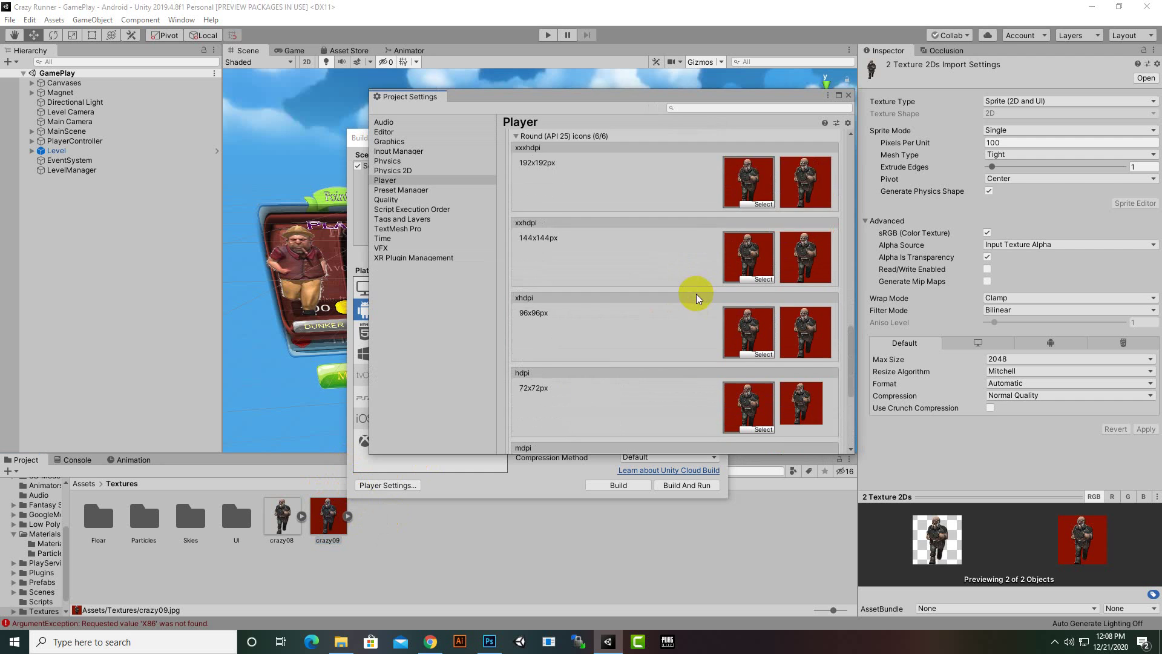
scroll(696, 300, down, 3)
scroll(605, 349, down, 3)
Assign crazy09 to all six Legacy icon slots, xxxhdpi through ldpi
click(521, 345)
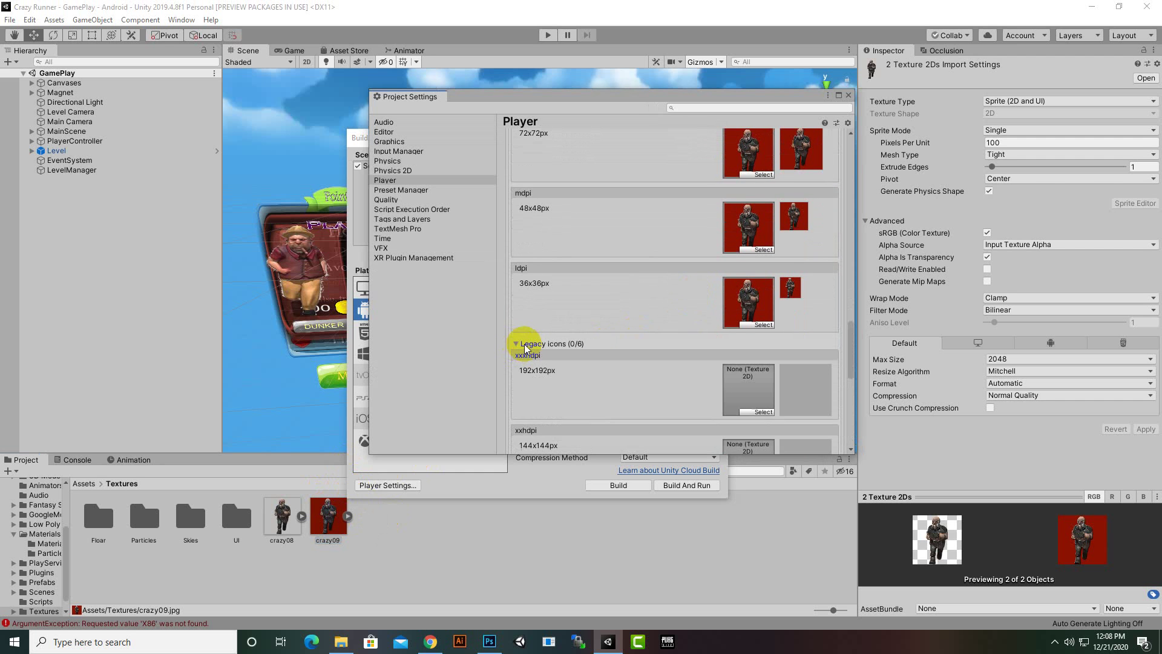
scroll(669, 299, down, 3)
scroll(668, 299, down, 1)
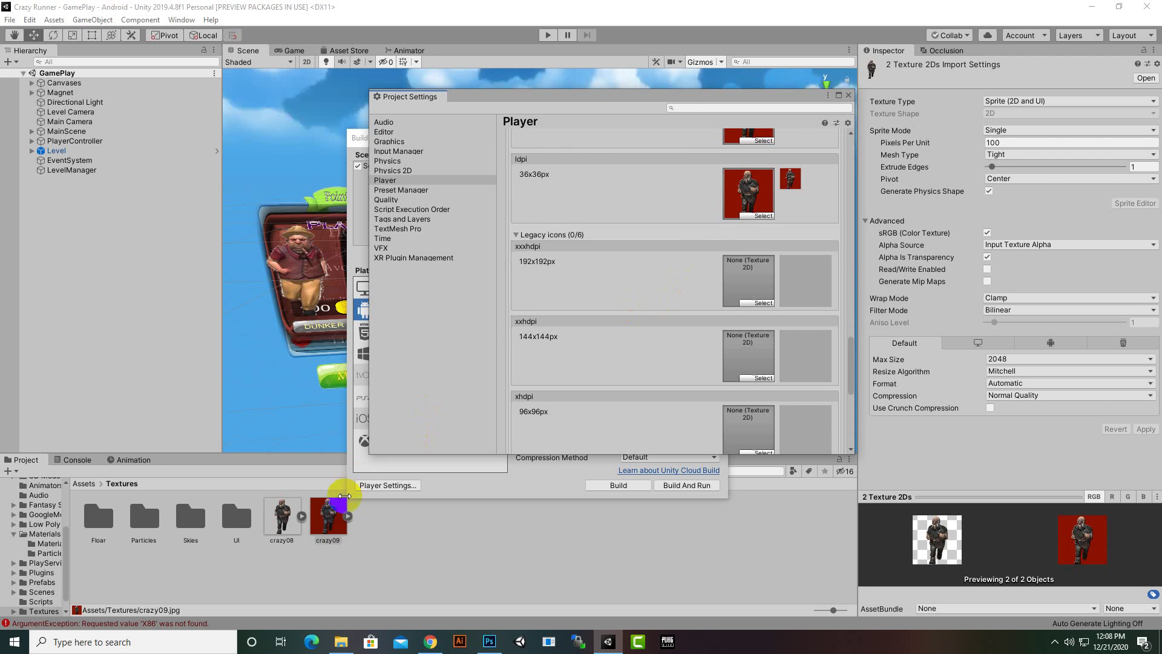
drag(327, 516, 748, 280)
drag(327, 516, 749, 355)
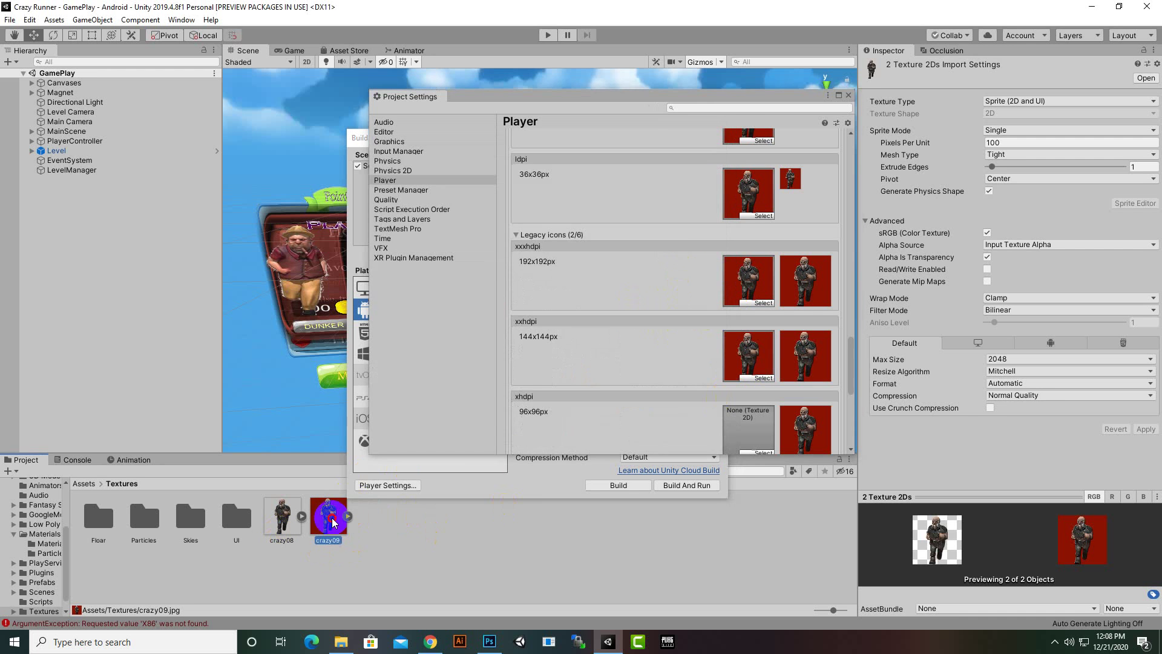
drag(328, 516, 745, 418)
scroll(702, 366, down, 3)
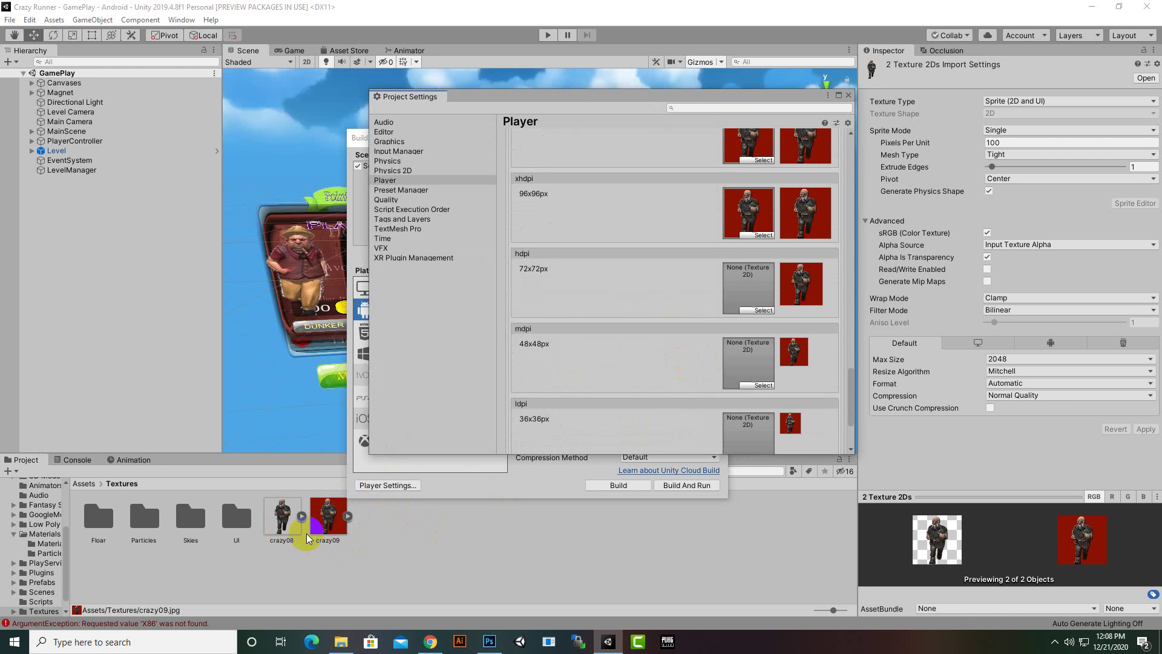
drag(328, 515, 748, 288)
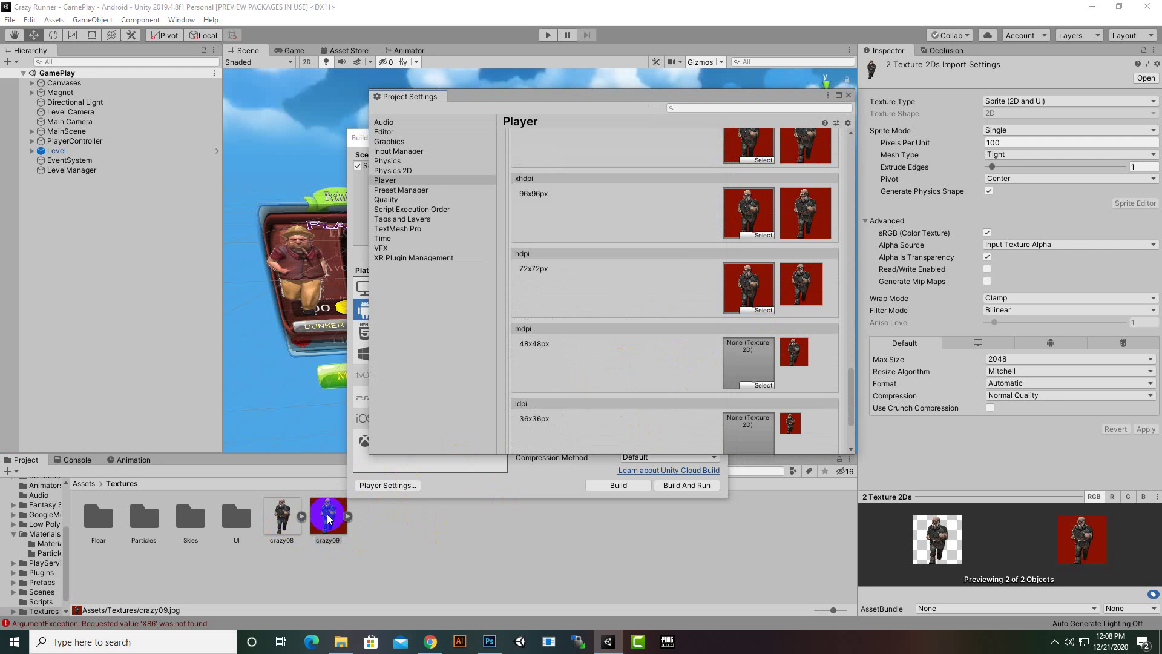
drag(328, 516, 748, 362)
scroll(738, 387, down, 2)
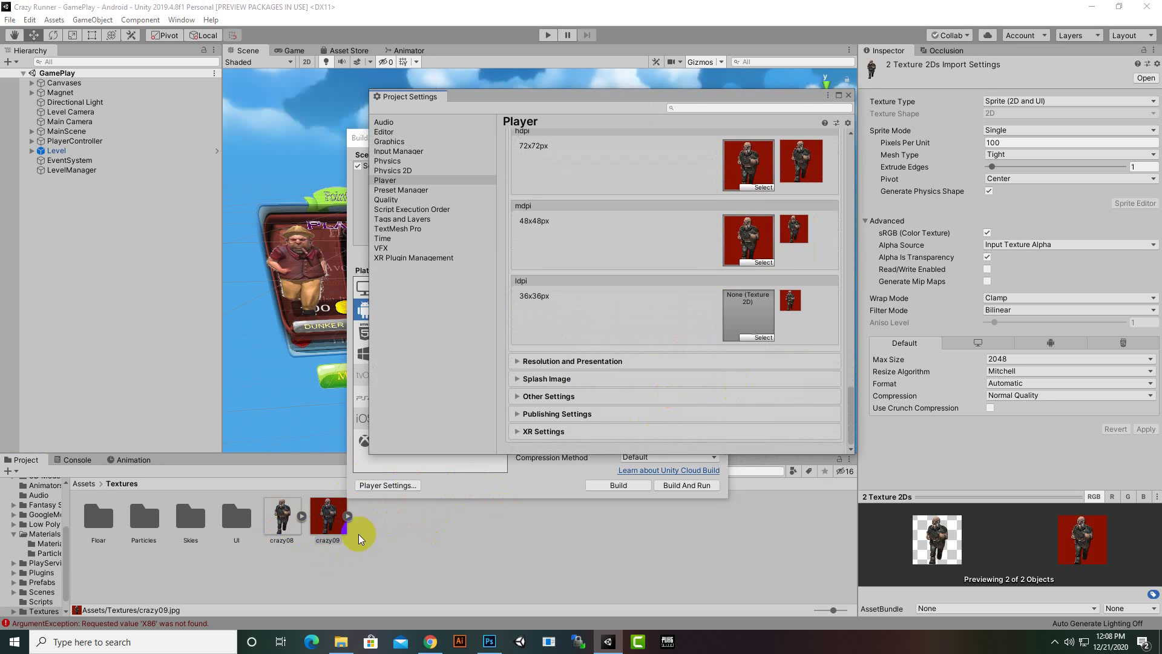
drag(358, 534, 751, 339)
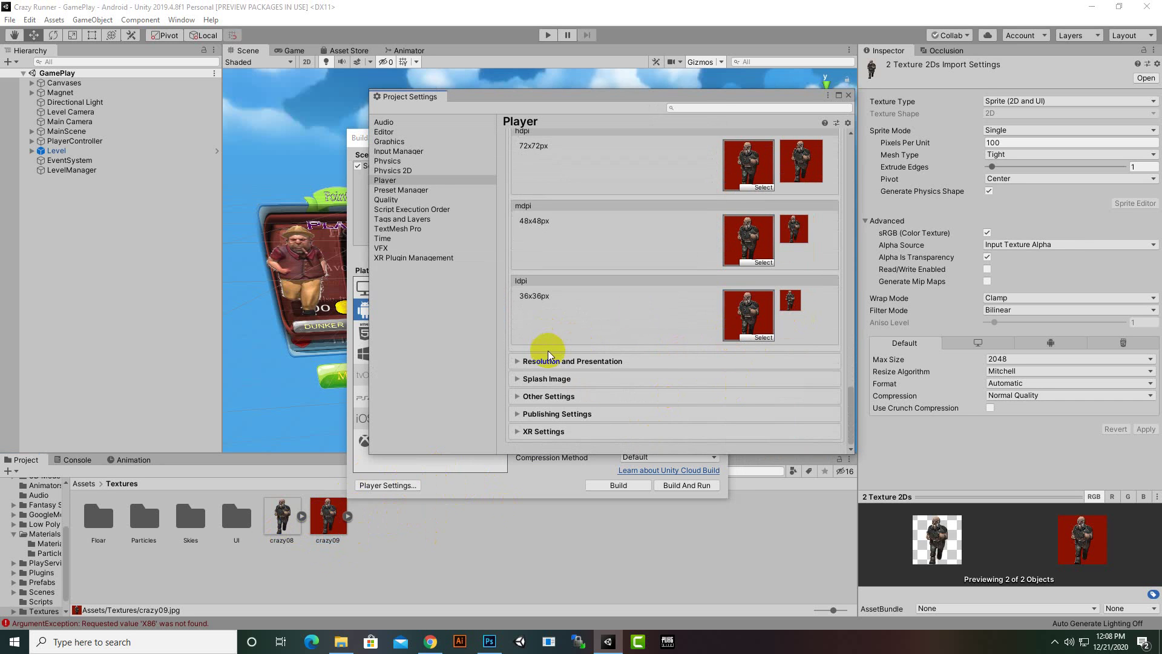
Keep Auto Rotation as default orientation and disallow Landscape Right and Landscape Left
click(522, 361)
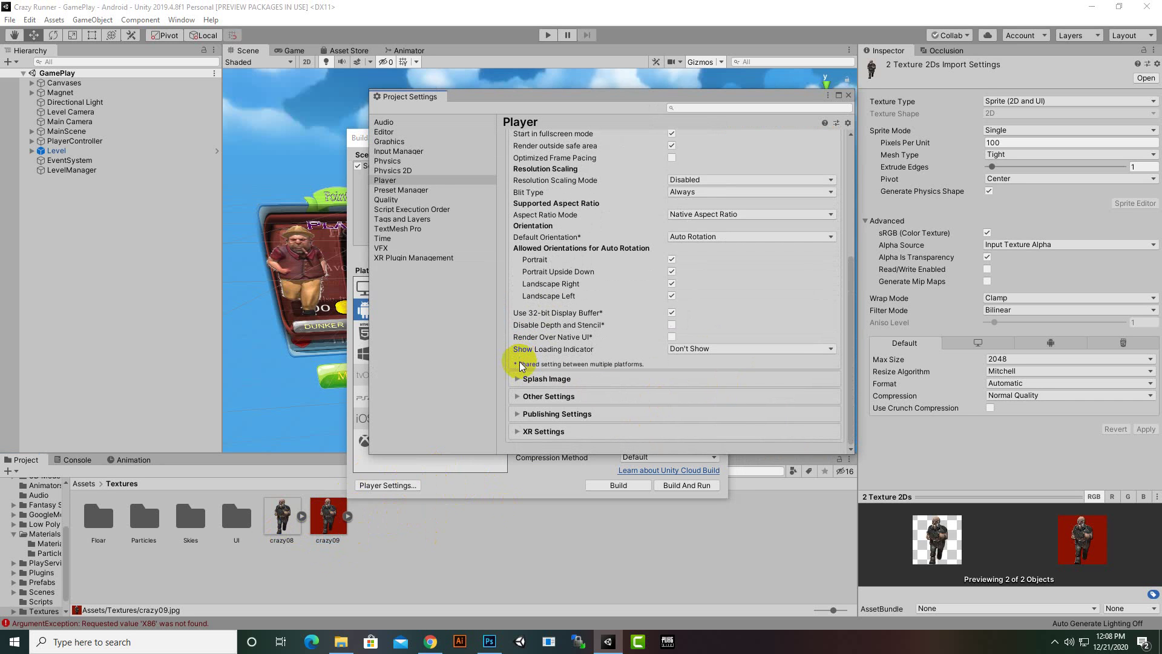
scroll(764, 332, up, 2)
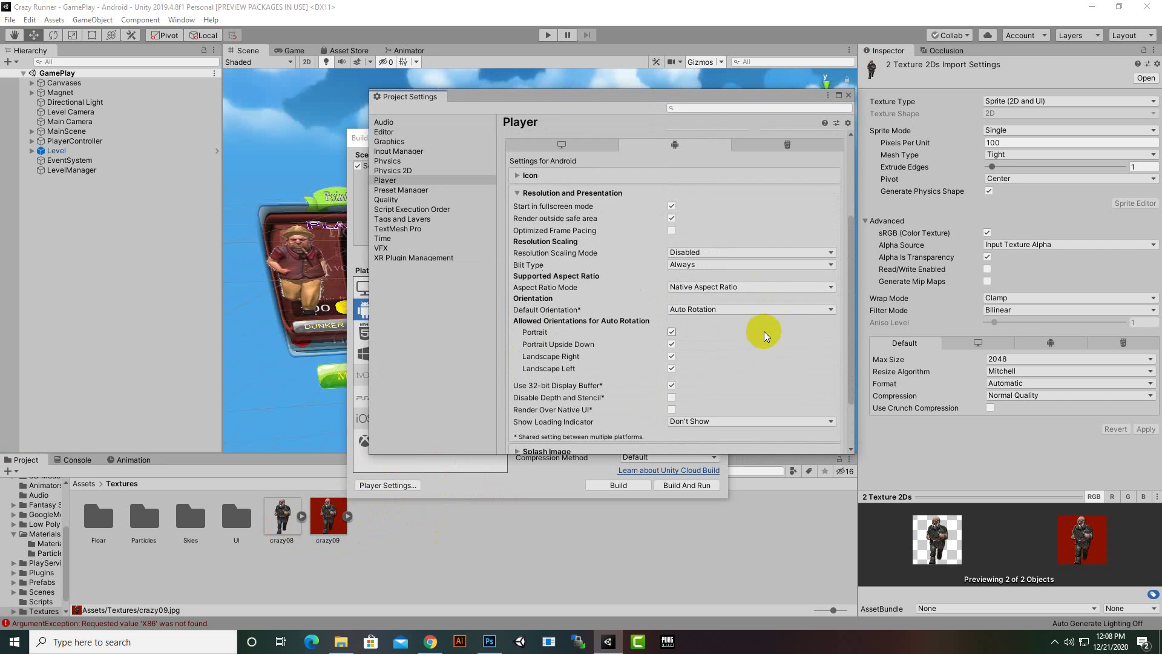
scroll(762, 336, up, 1)
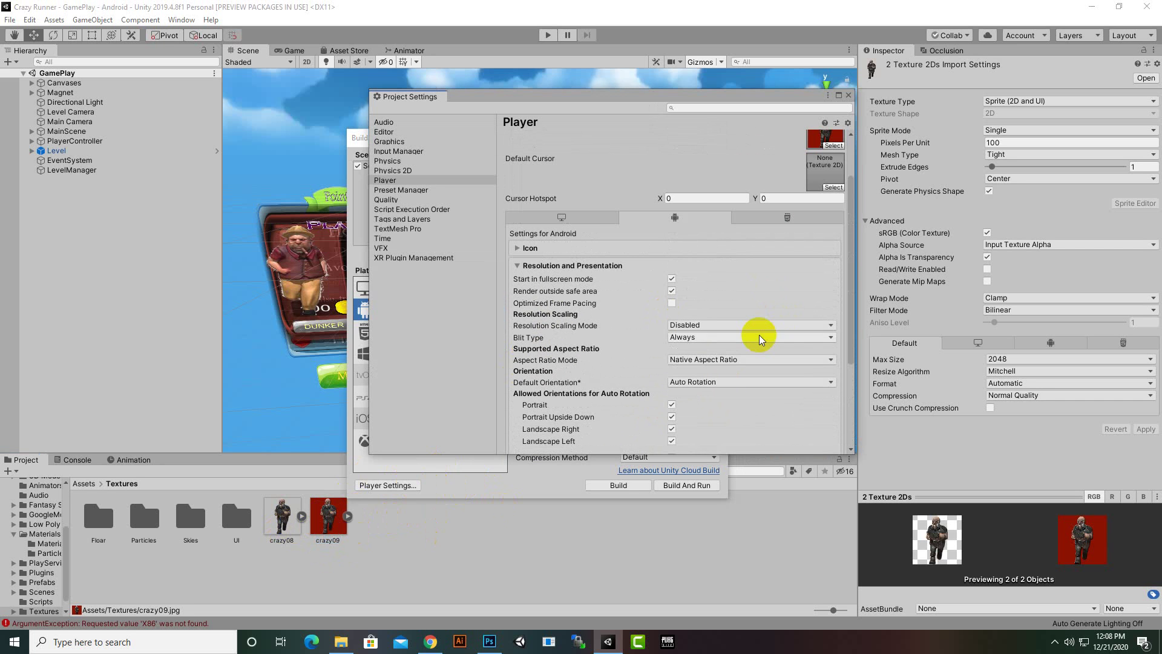
click(729, 384)
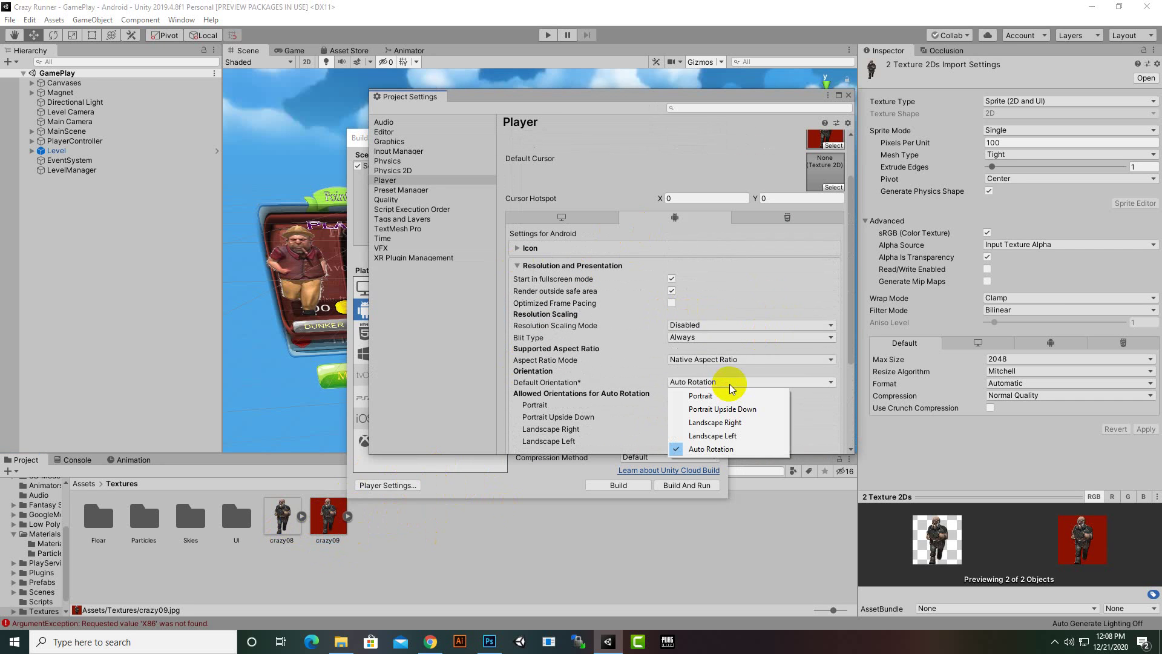
click(848, 331)
scroll(773, 381, down, 1)
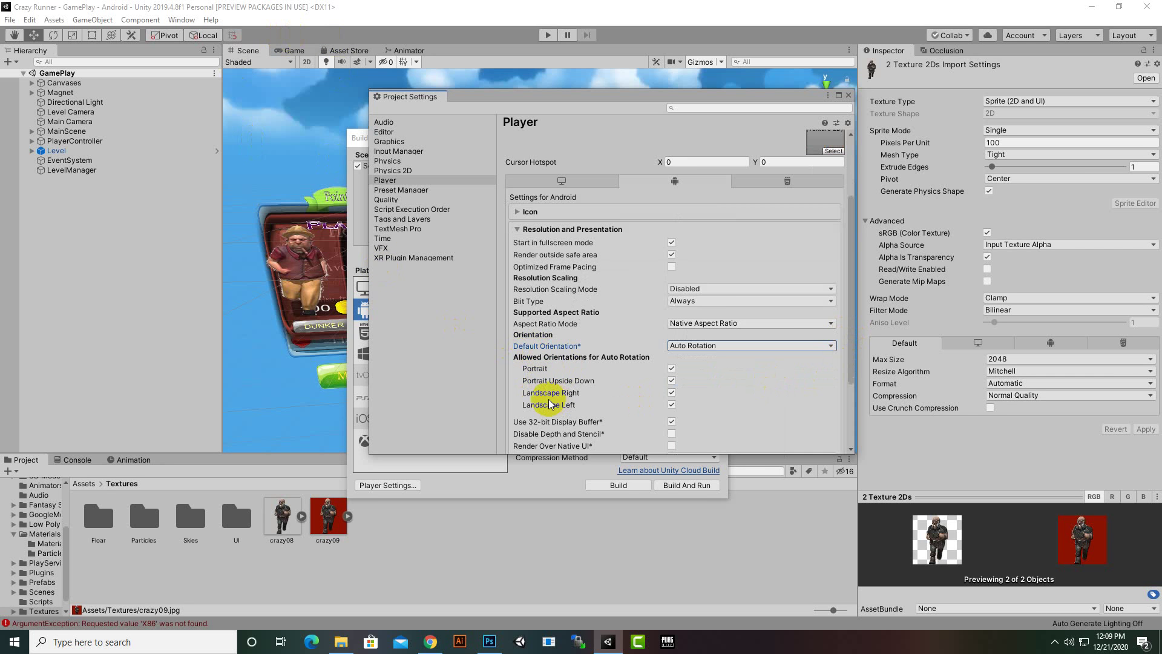
click(672, 393)
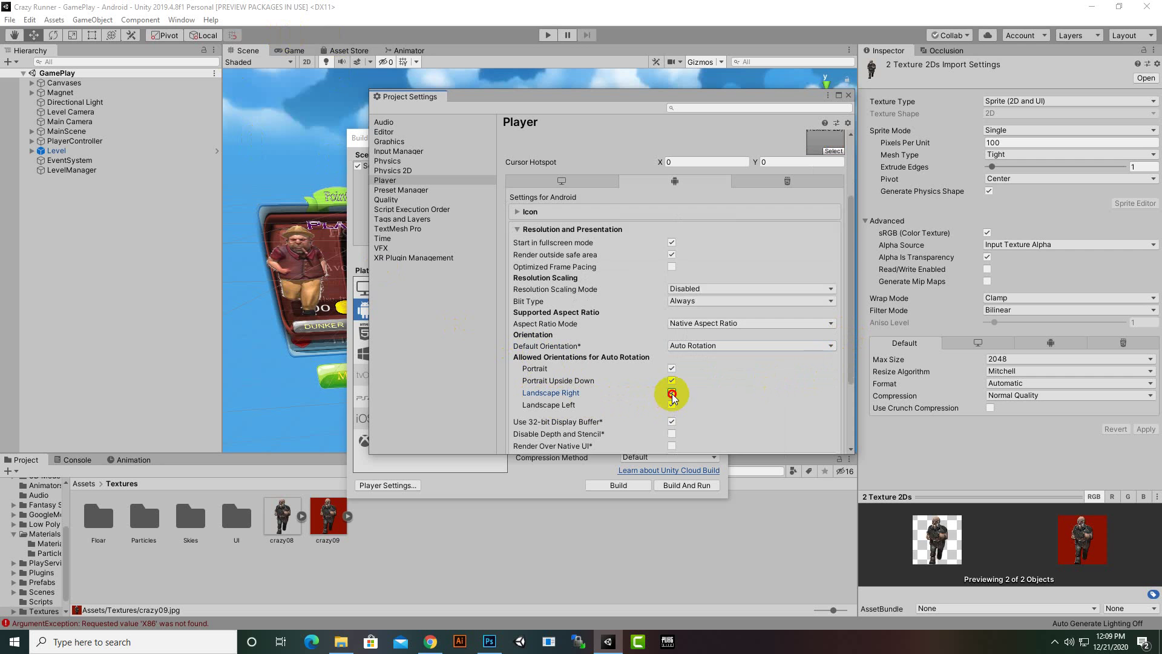
click(671, 404)
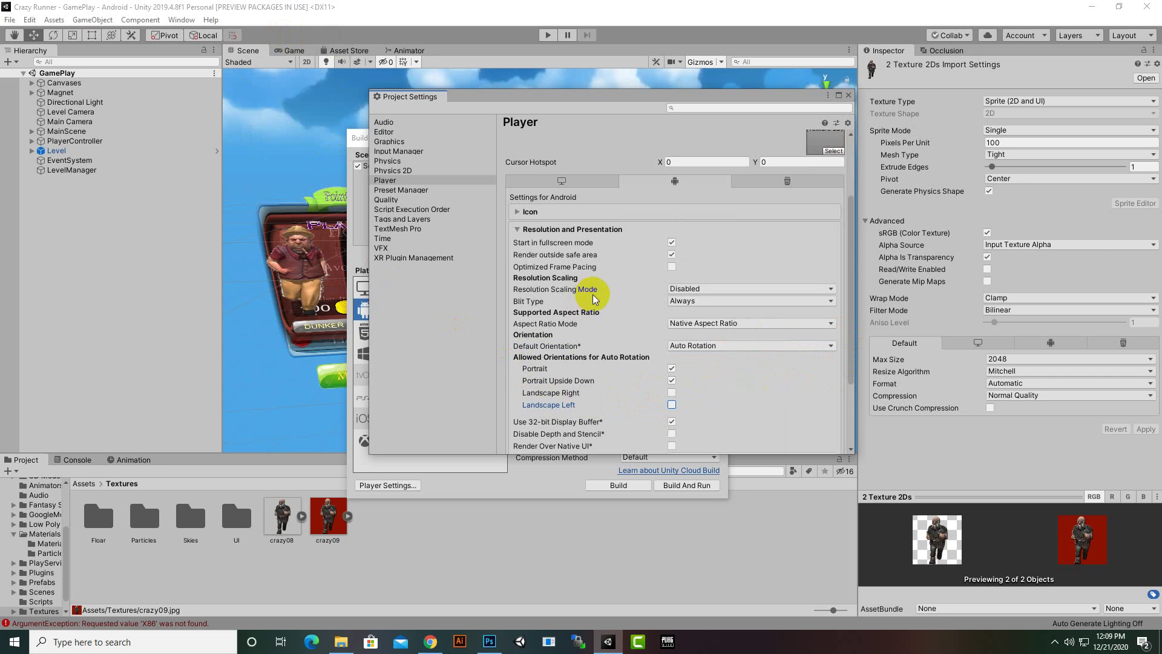
scroll(689, 338, down, 3)
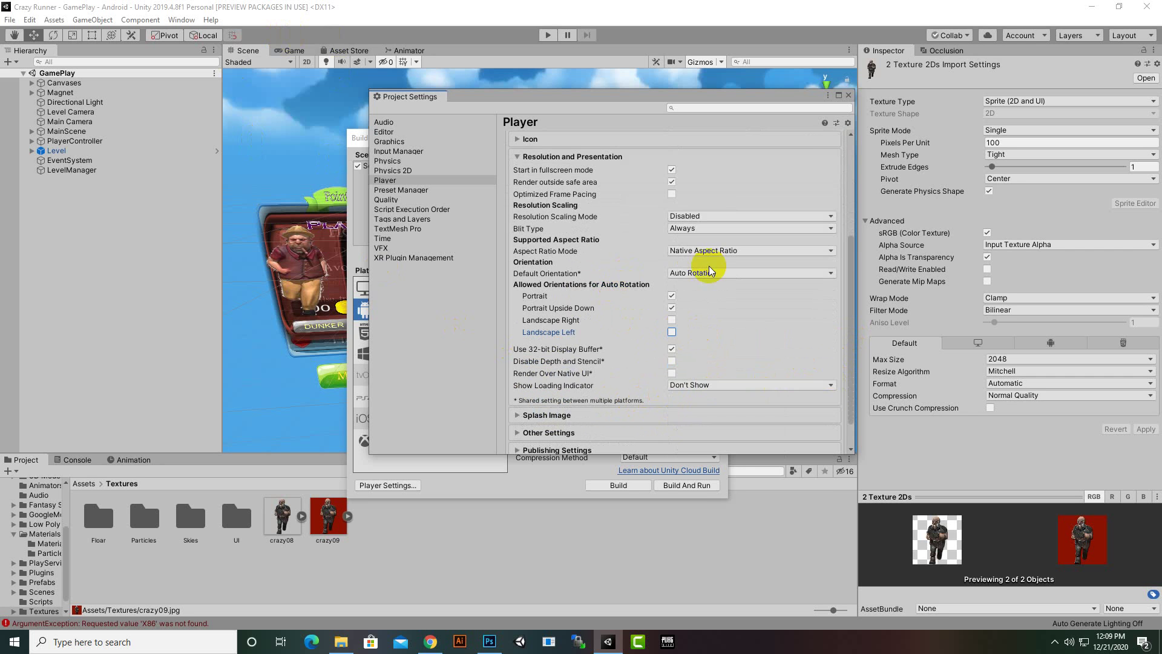
scroll(698, 350, down, 2)
click(517, 379)
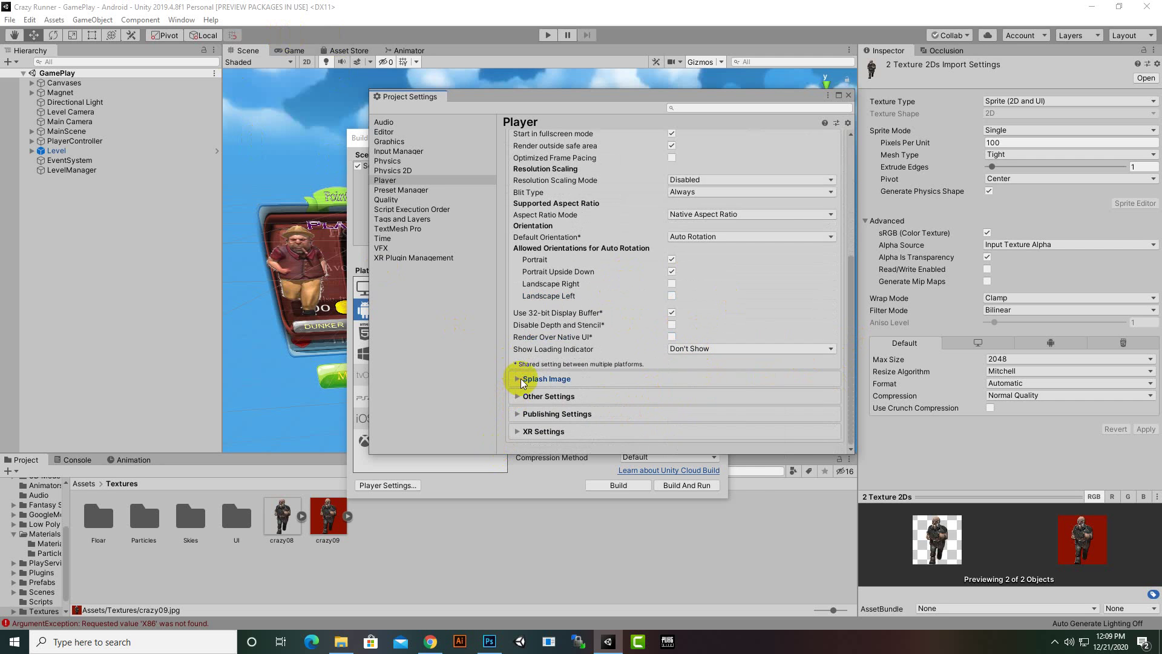
scroll(750, 339, down, 5)
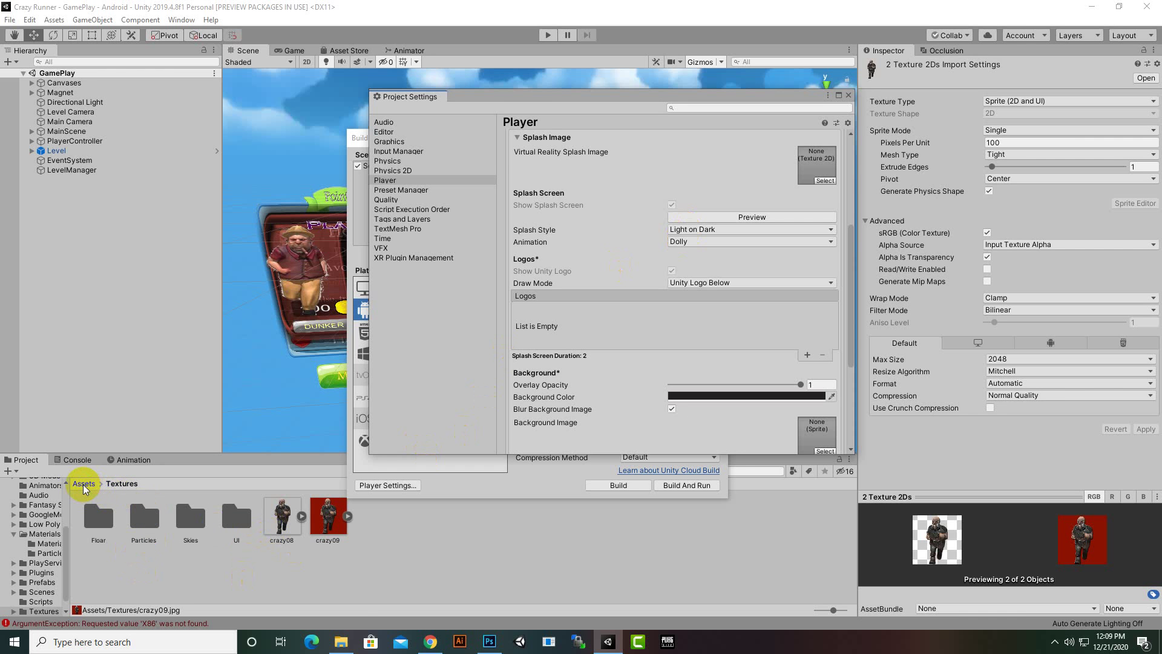
click(341, 642)
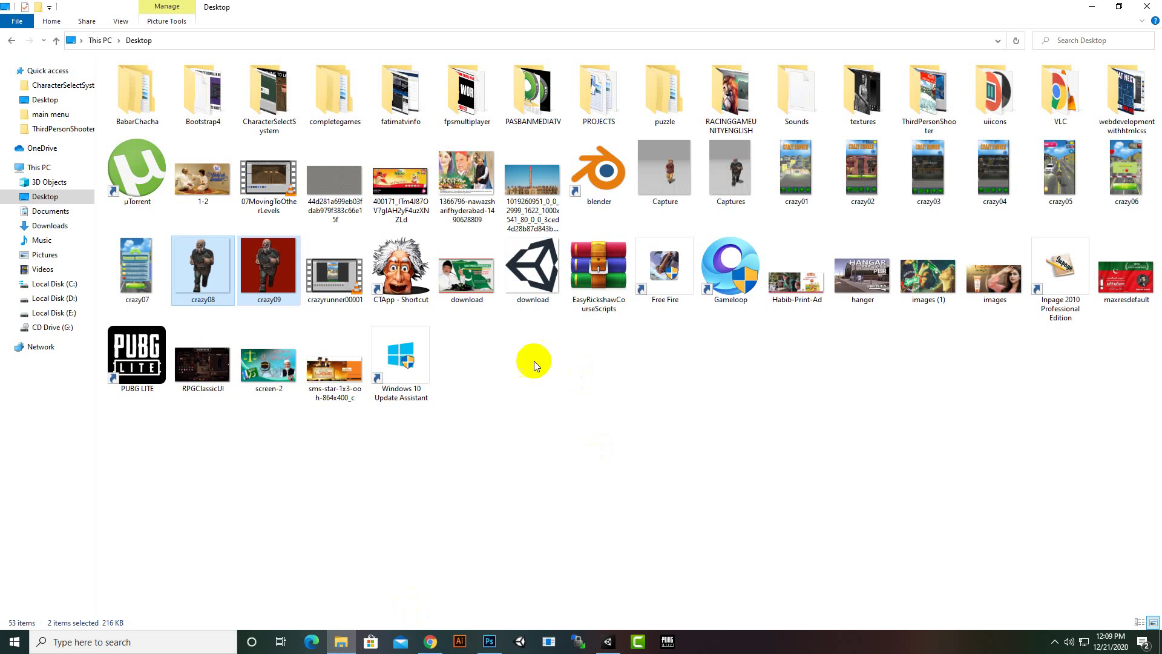
click(809, 413)
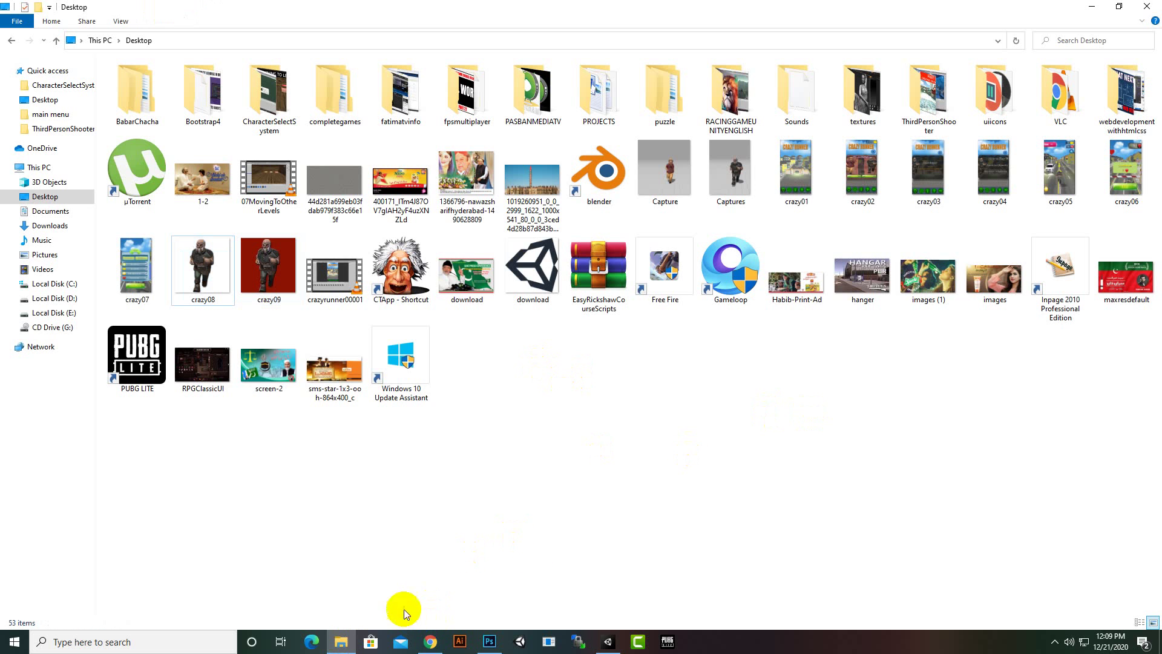
click(1091, 8)
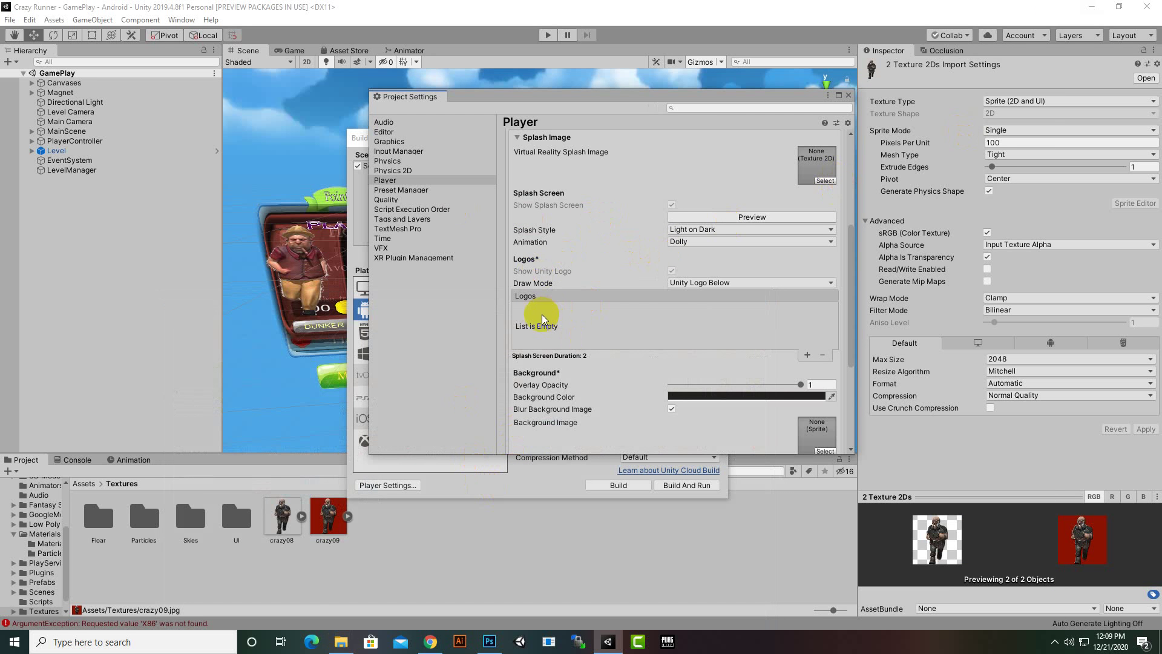
Add a splash logo entry holding the crazy09 sprite with a 3-second duration
click(808, 356)
drag(327, 515, 543, 324)
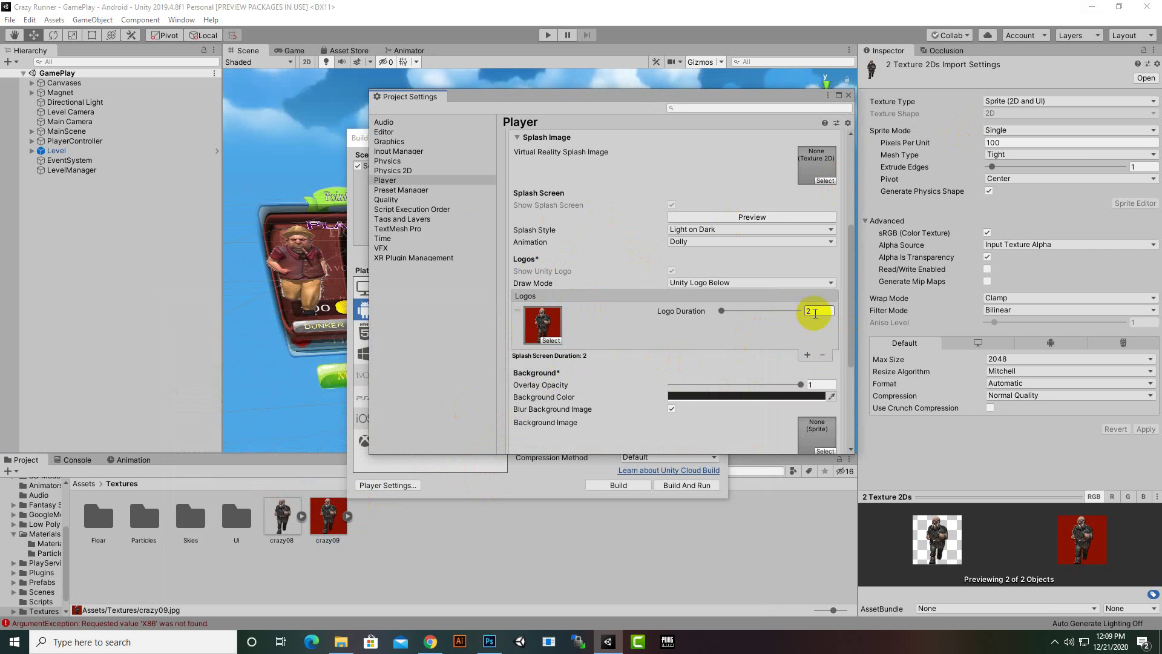
click(811, 310)
text(3)
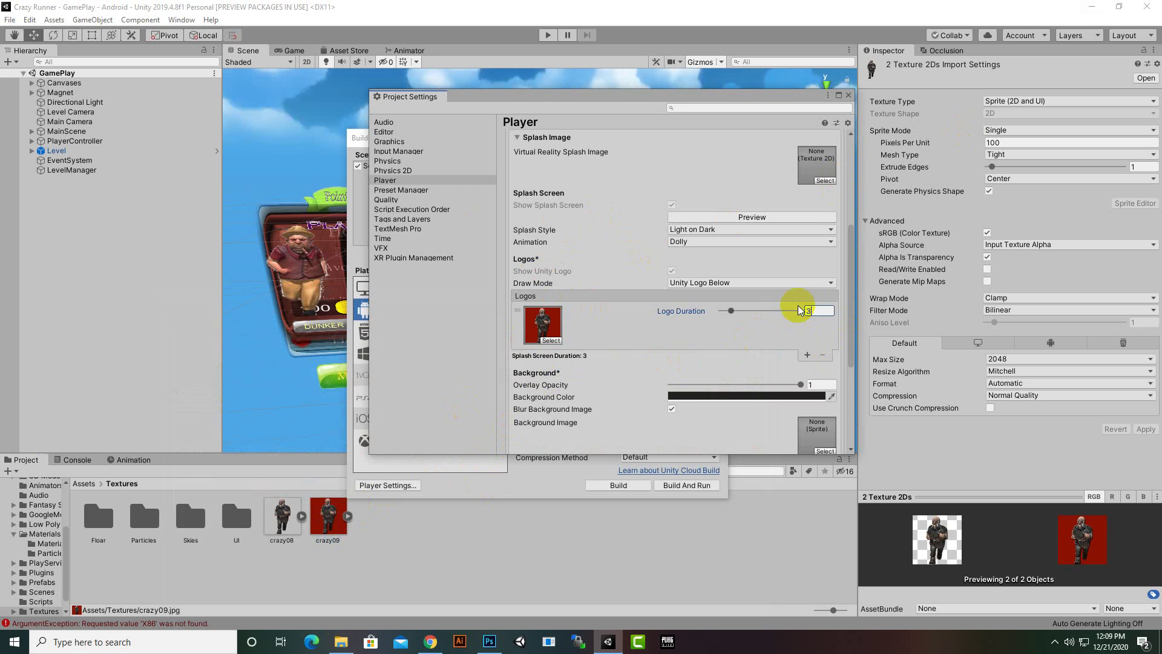
Set Draw Mode to All Sequential, move the Unity logo last, and give it 3 seconds
click(743, 286)
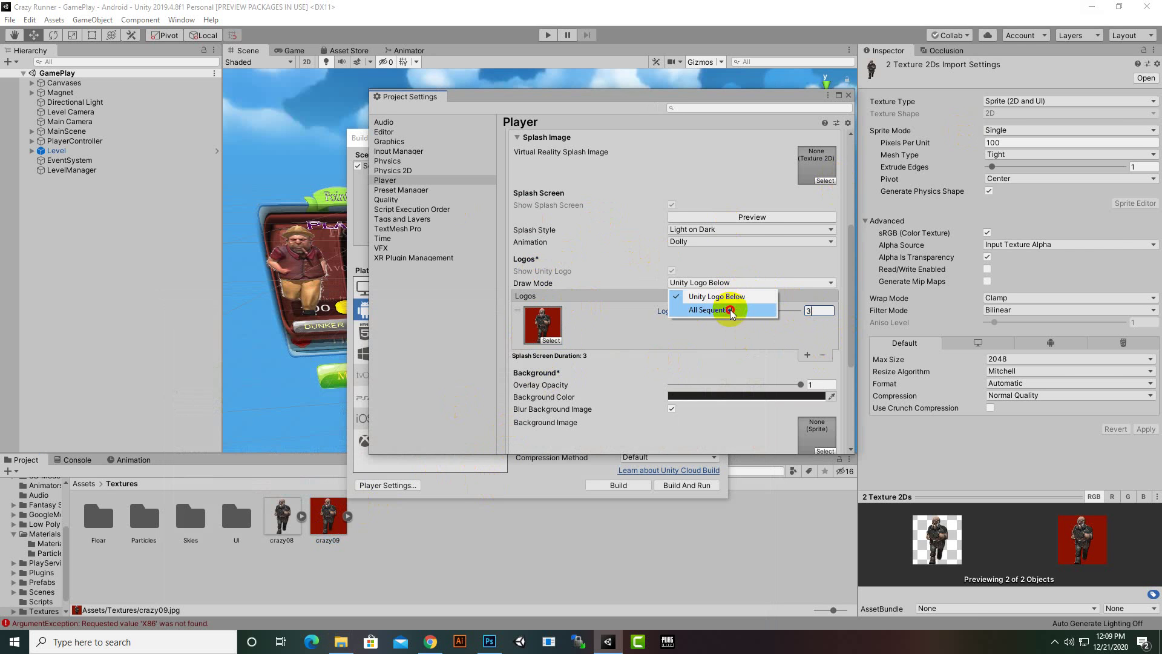
click(711, 309)
drag(573, 329, 627, 397)
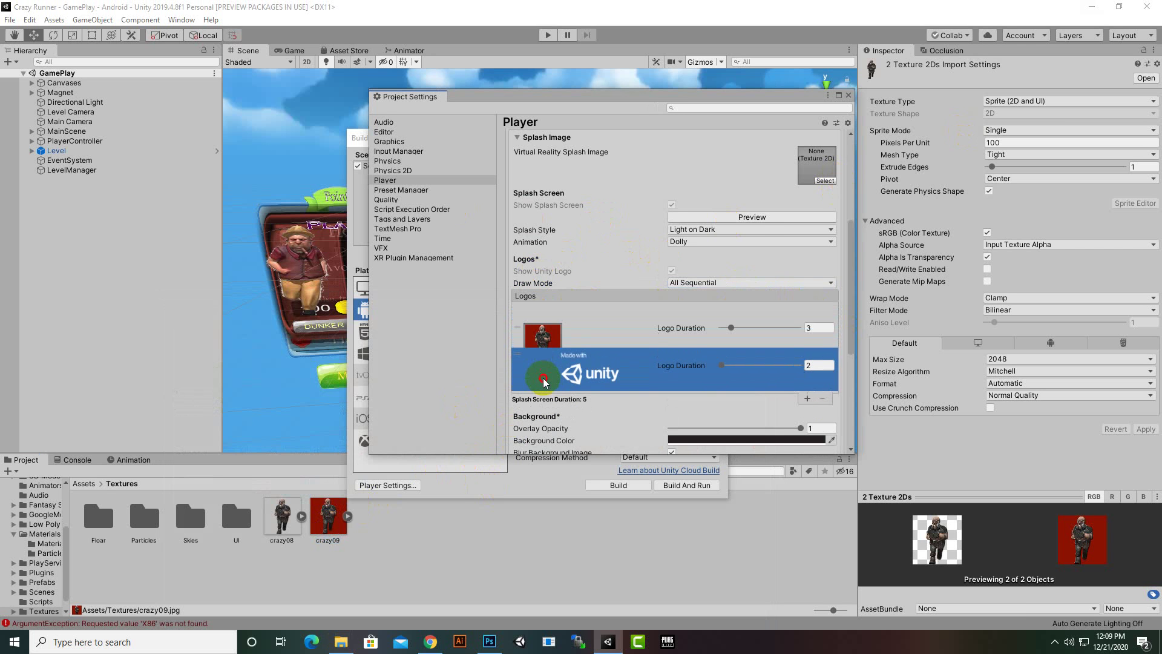
scroll(768, 296, down, 3)
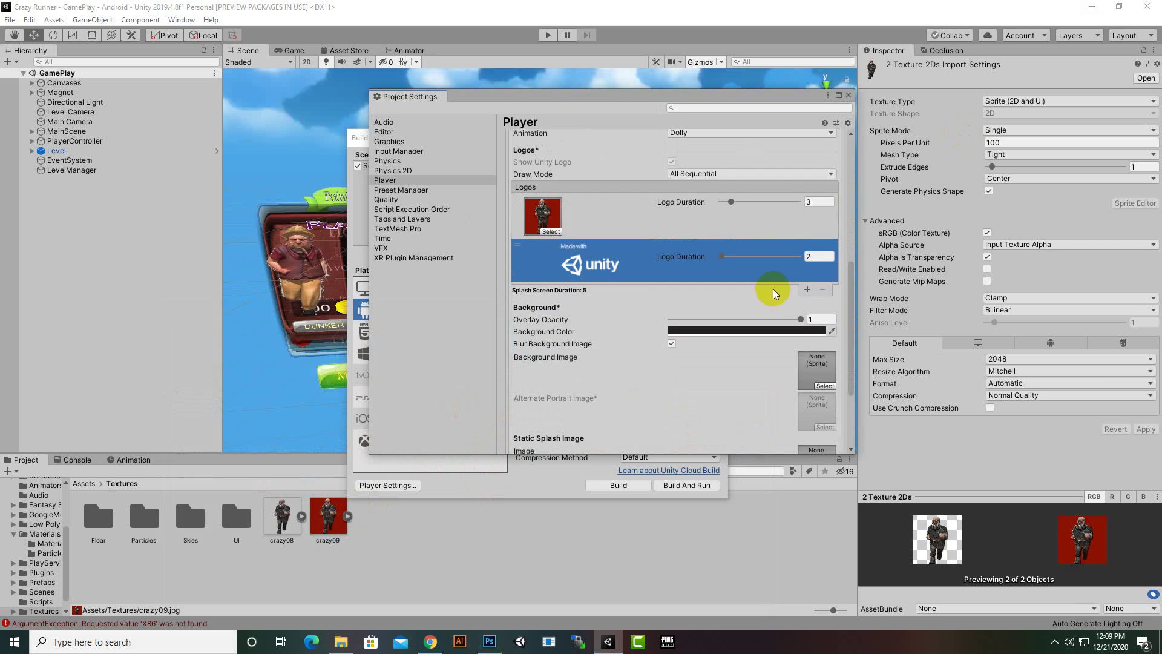
click(819, 257)
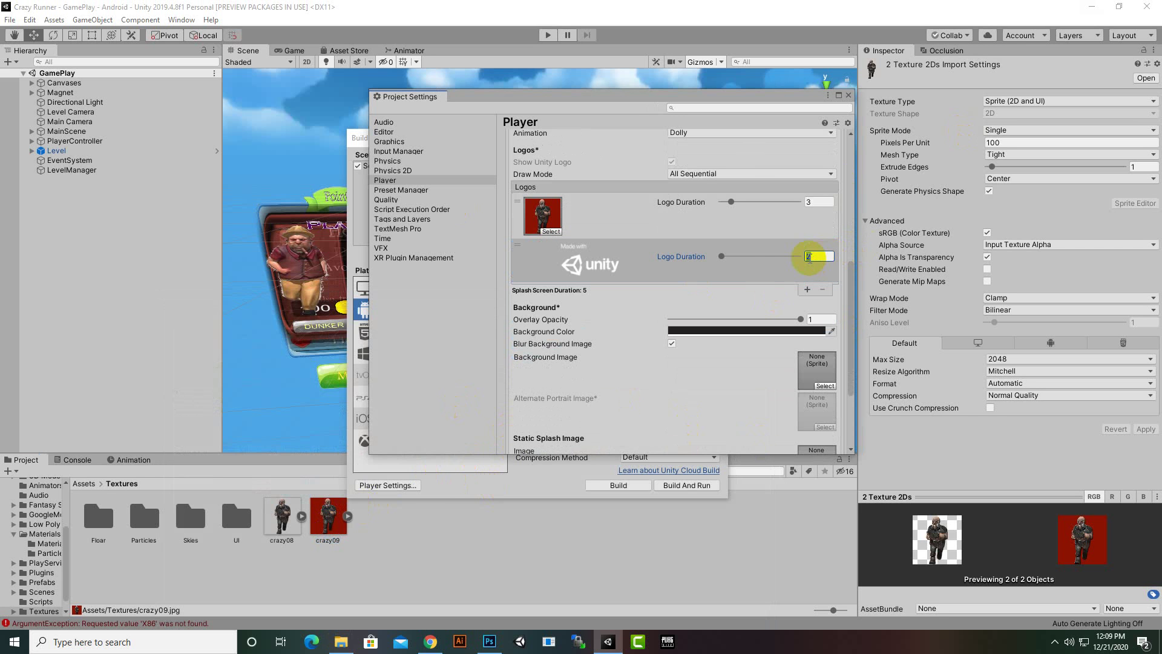
text(3)
scroll(689, 242, down, 1)
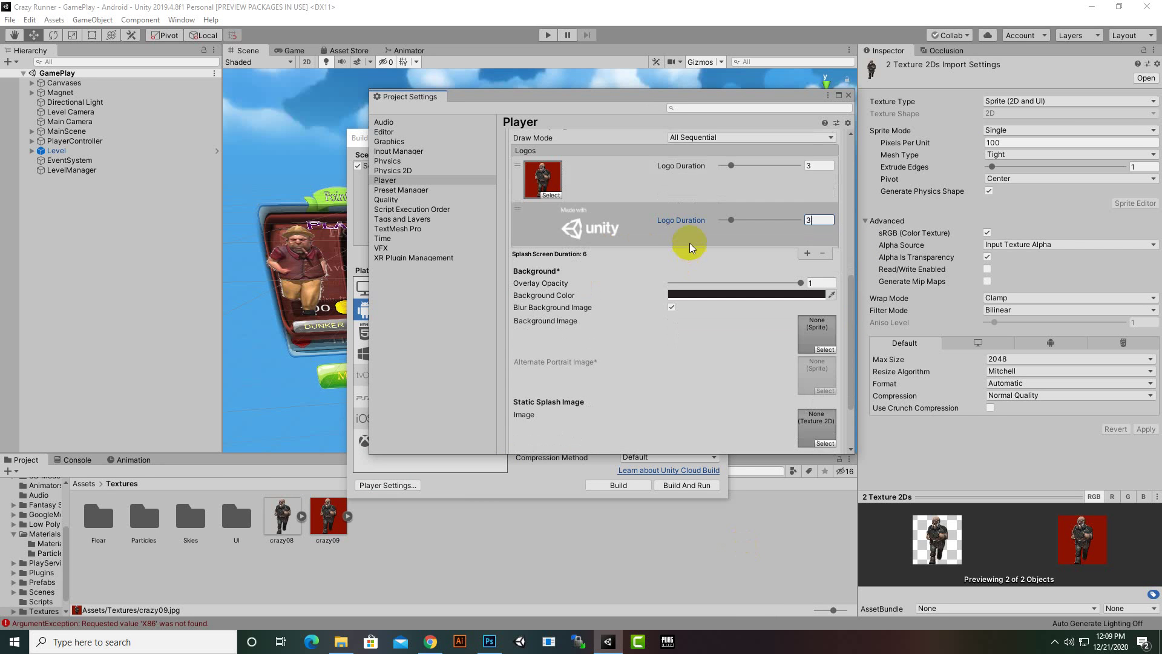
scroll(682, 242, down, 2)
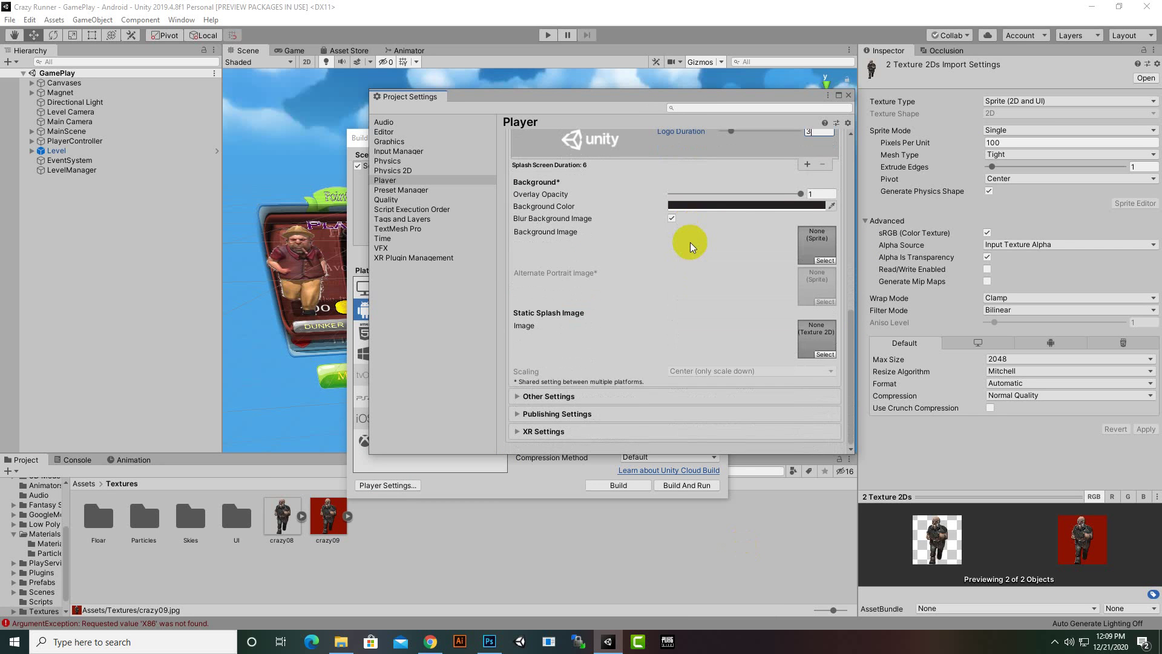
In Other Settings, replace the package name's com prefix with the developer's name
click(522, 396)
scroll(606, 272, down, 10)
scroll(653, 218, down, 1)
scroll(664, 210, up, 1)
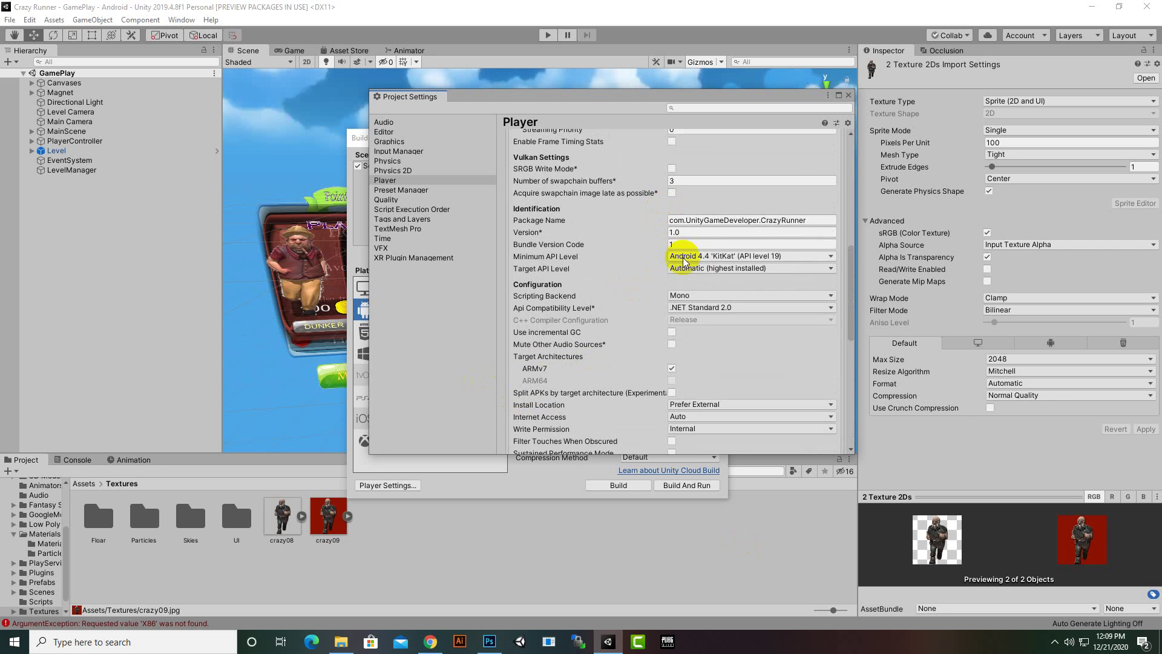
click(683, 221)
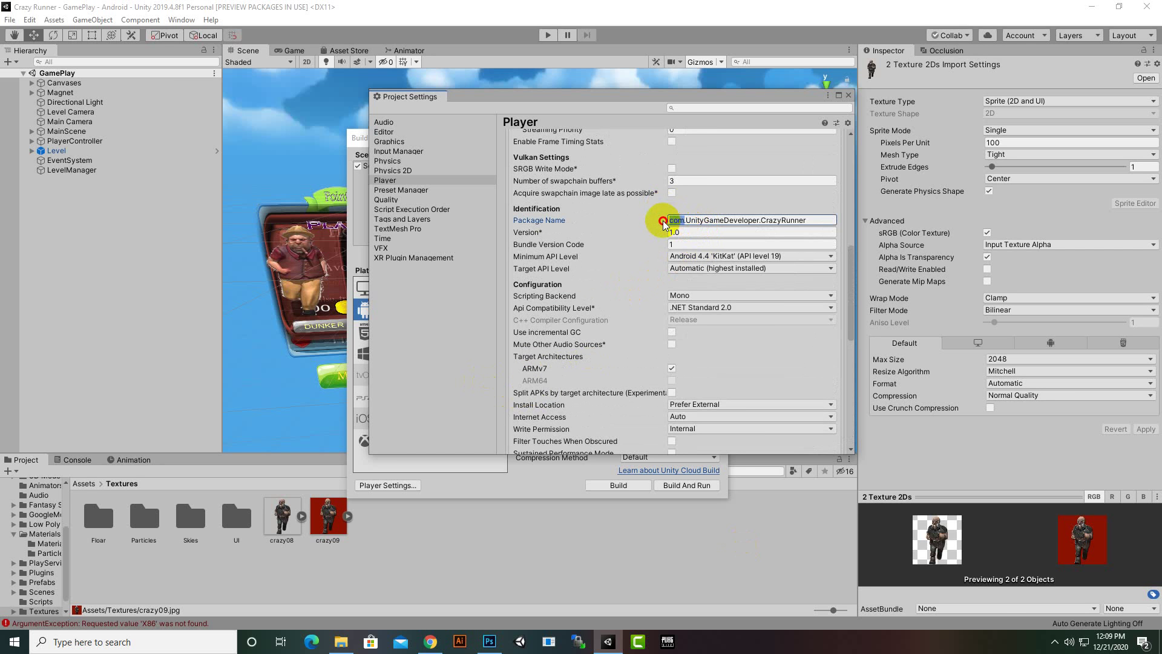
key(BackSpace)
key(BackSpace)
key(BackSpace)
text(waqa)
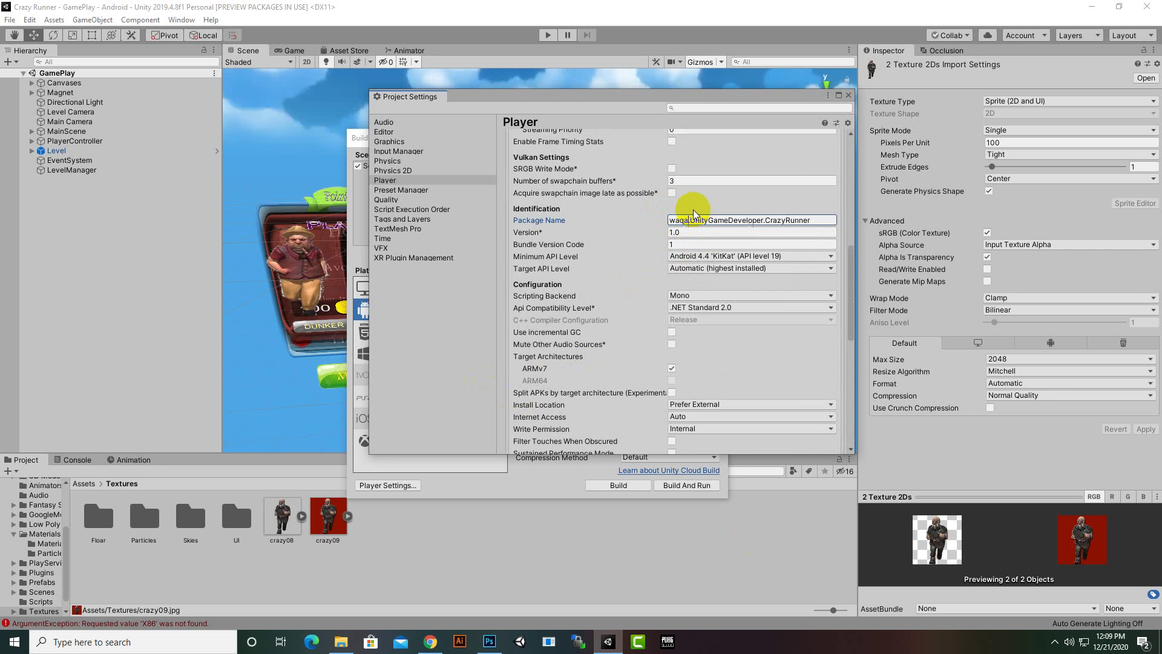
text(s)
Set the Target API Level to API level 29
click(699, 271)
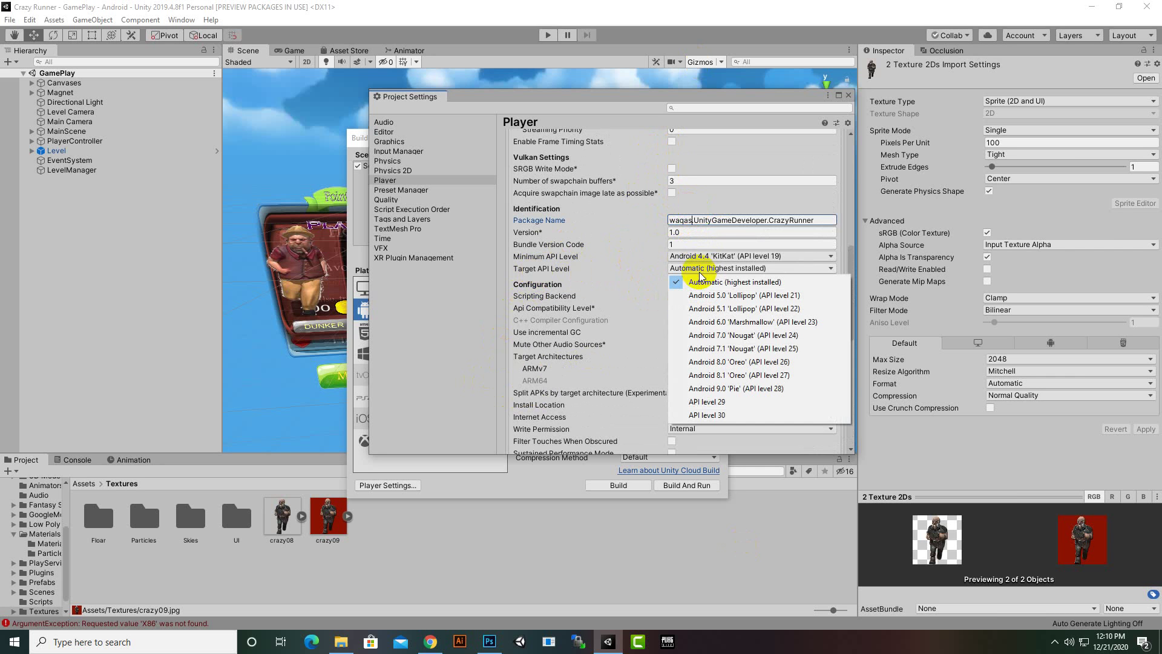
click(726, 402)
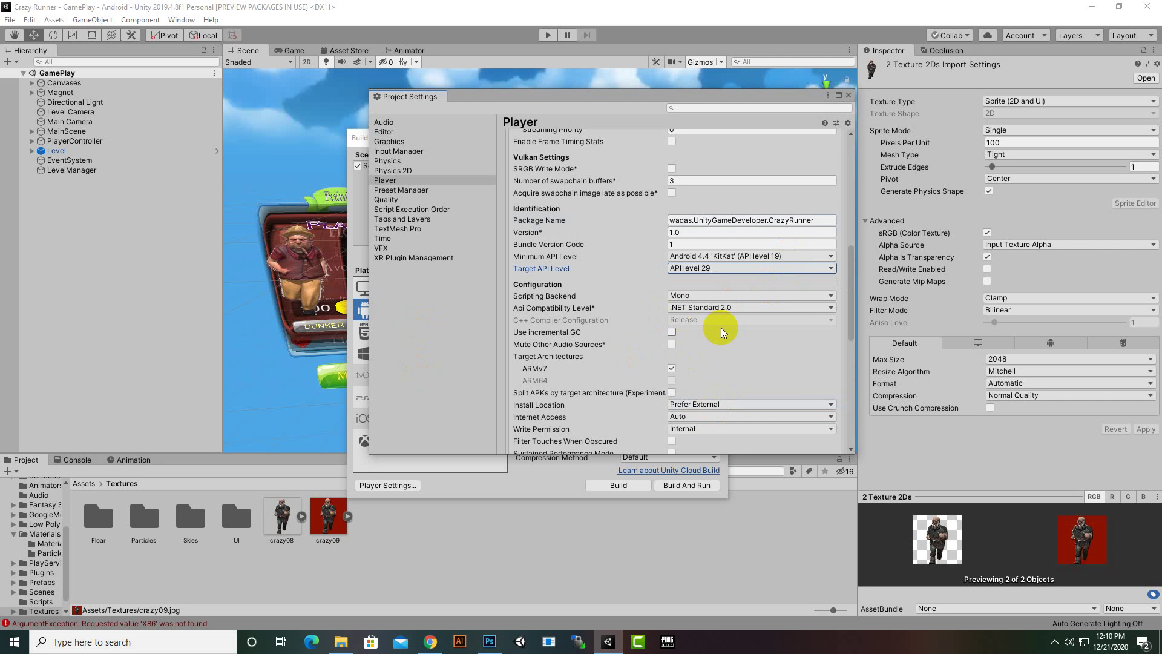
scroll(721, 328, up, 5)
scroll(721, 328, up, 1)
scroll(721, 328, down, 1)
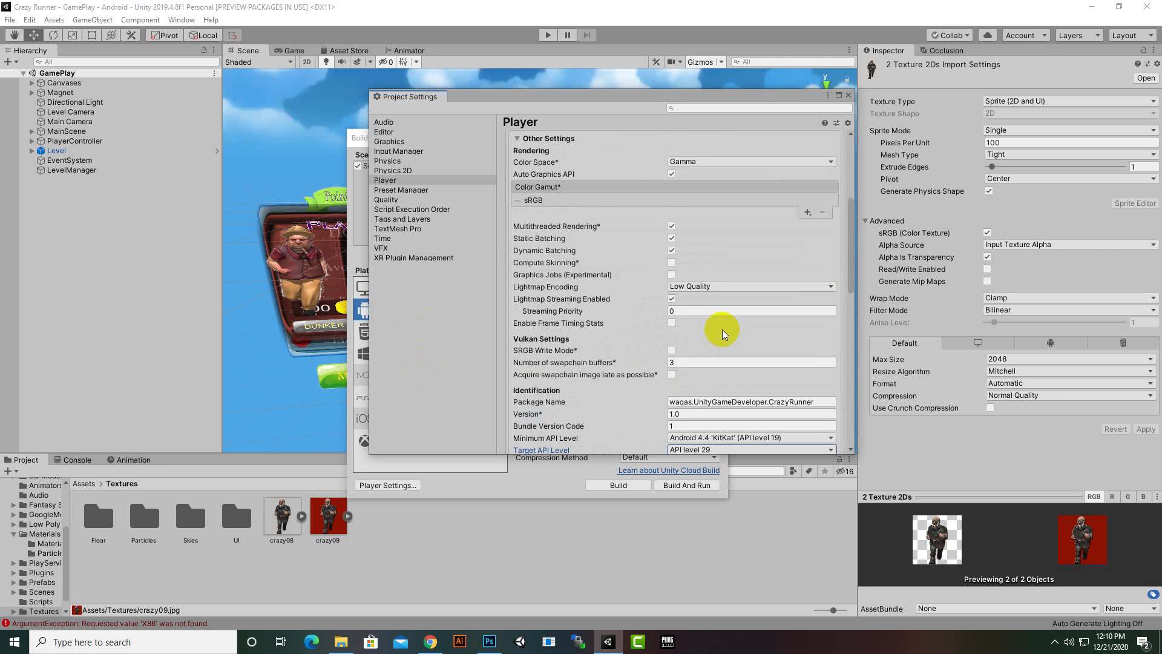
scroll(722, 330, down, 5)
scroll(728, 331, down, 3)
scroll(728, 330, down, 3)
scroll(745, 321, down, 1)
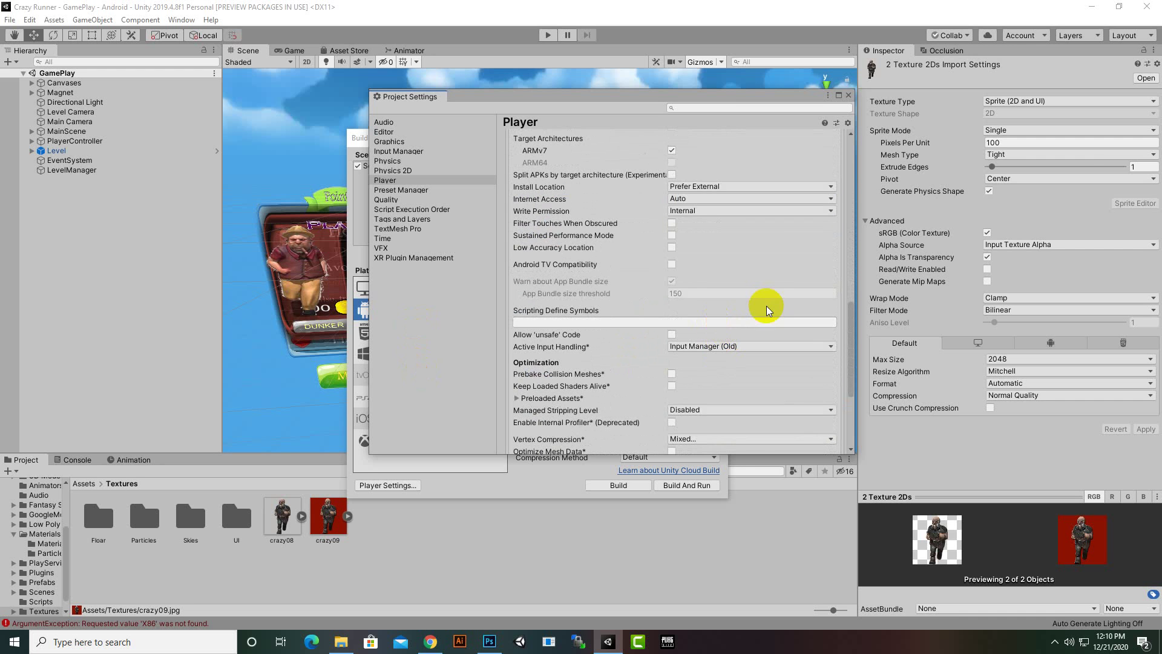
scroll(738, 284, down, 4)
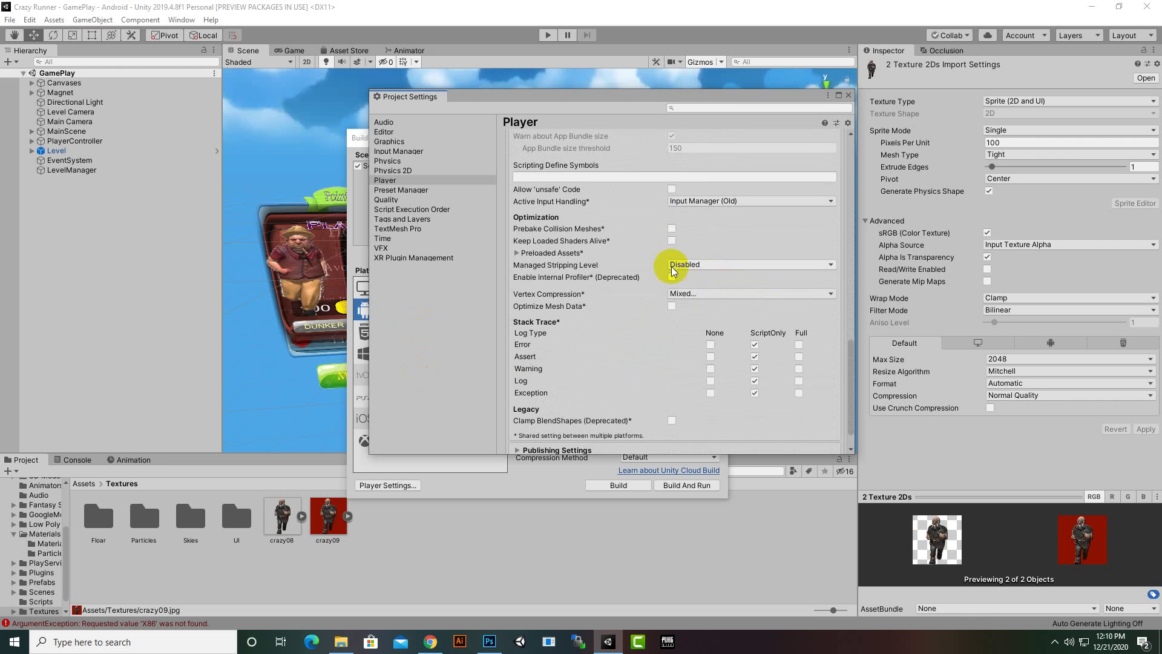
From Publishing Settings' Keystore Manager, create a new keystore file named newkey anywhere
scroll(660, 267, down, 1)
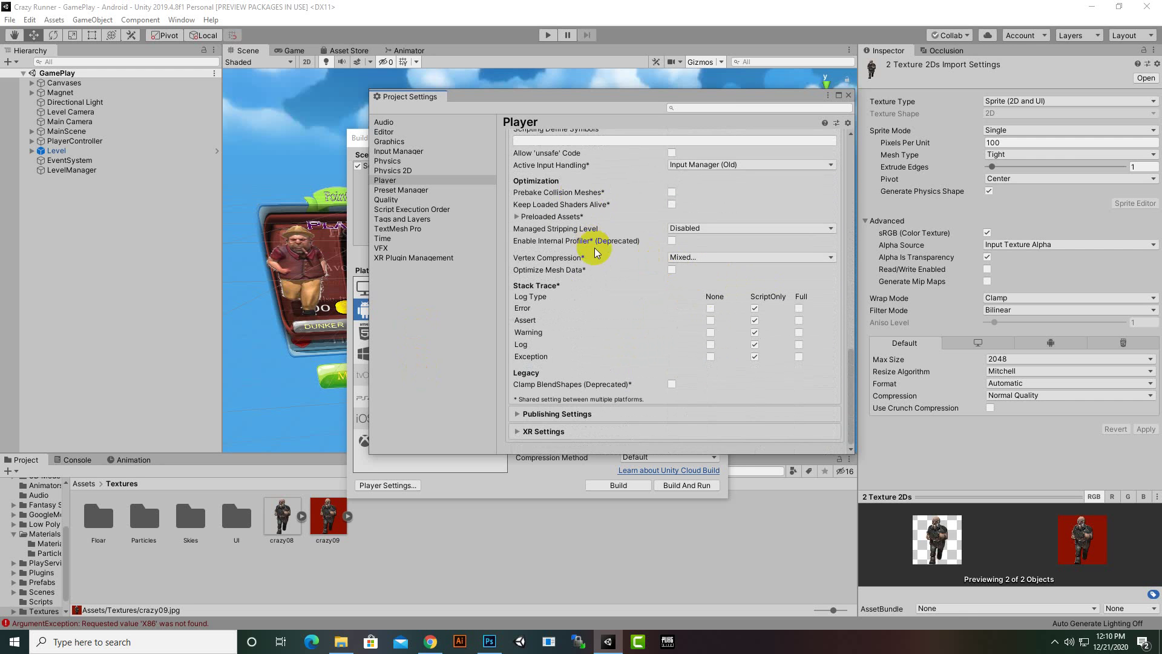
click(517, 413)
scroll(635, 360, down, 8)
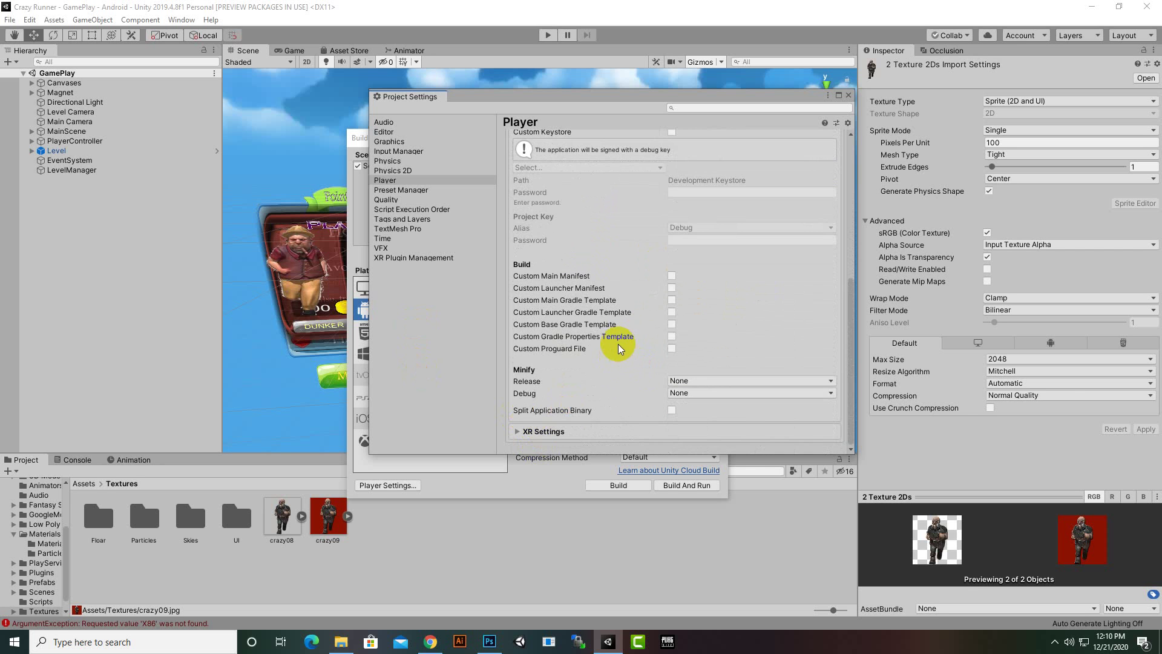
scroll(619, 344, up, 3)
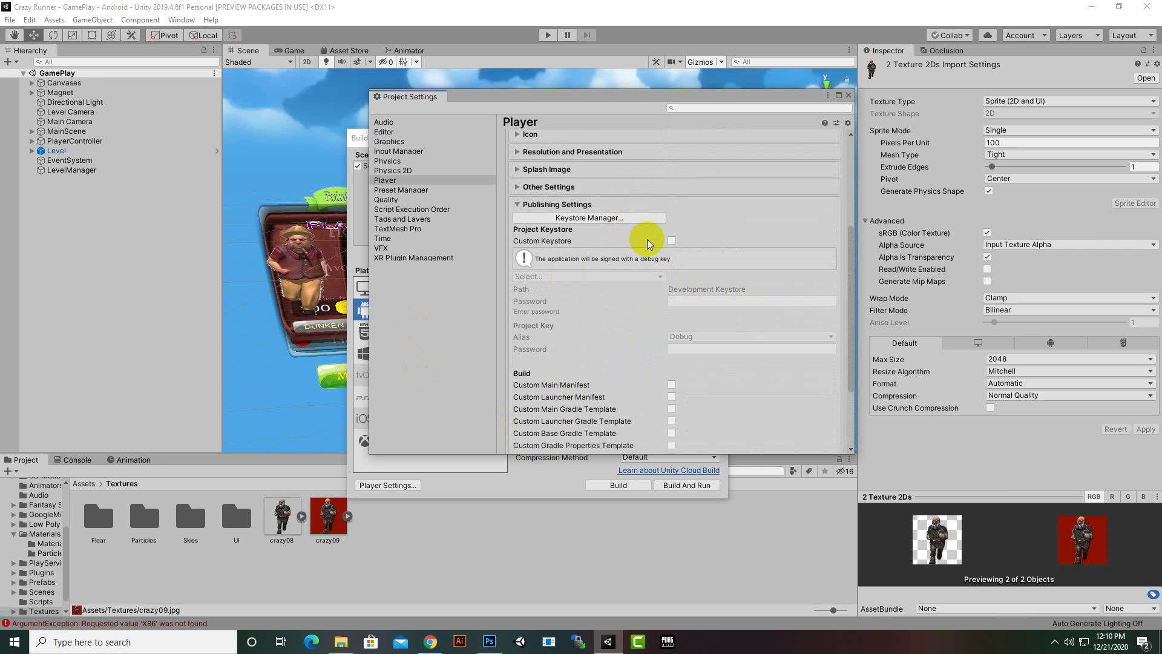
click(590, 221)
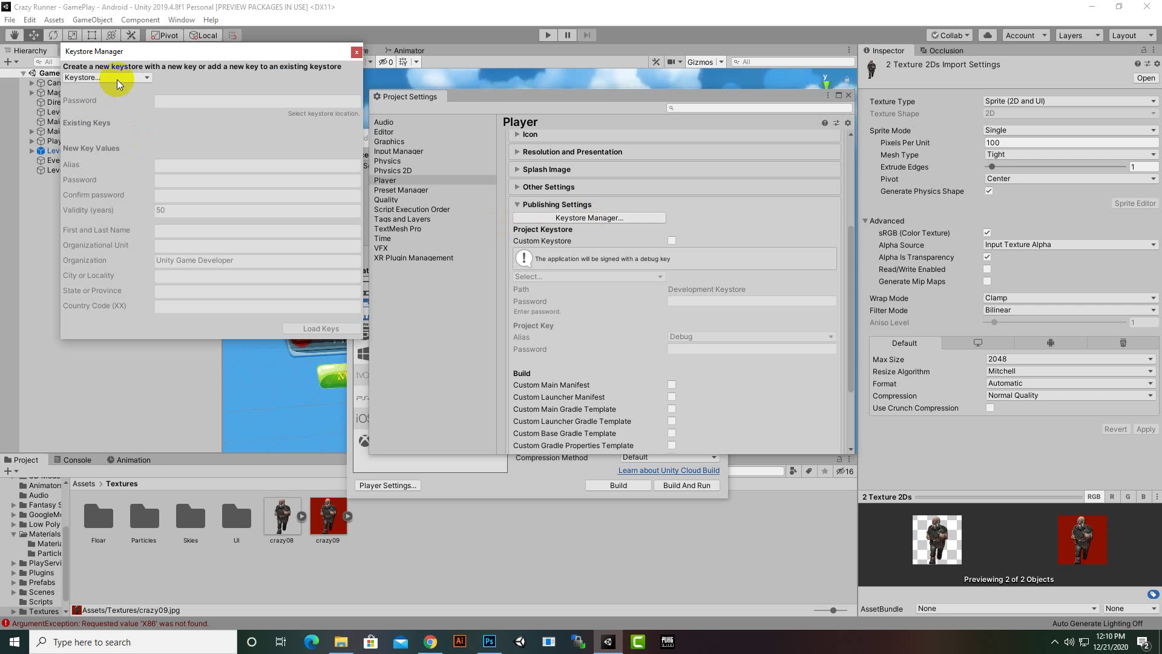
click(118, 79)
mouse_move(112, 92)
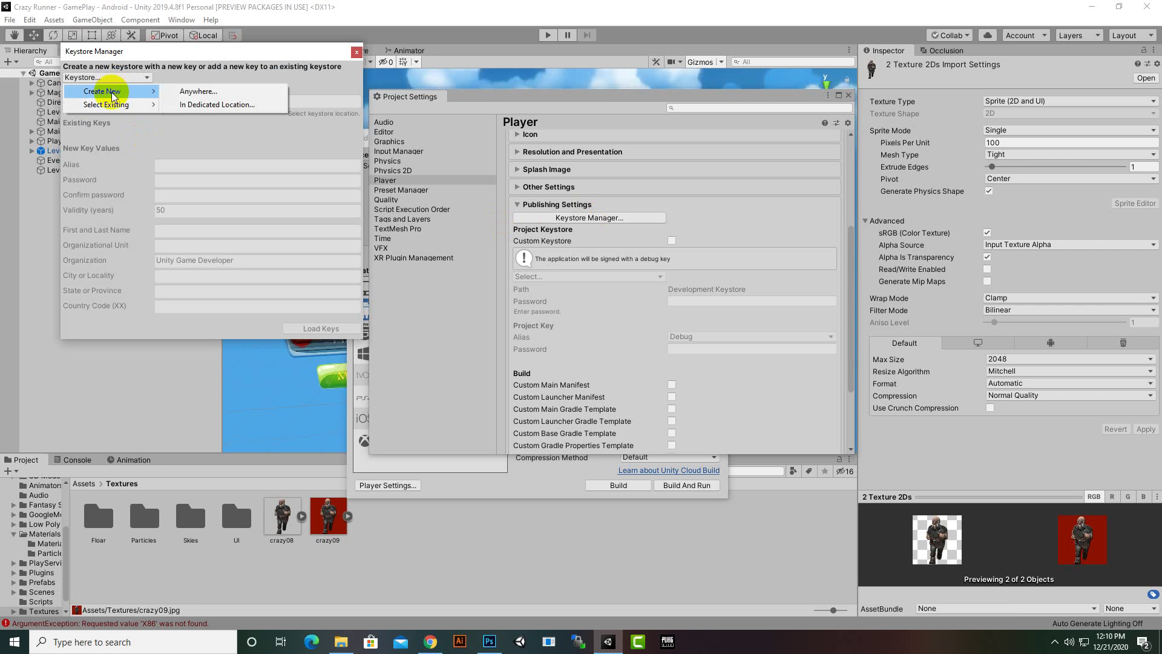
click(199, 91)
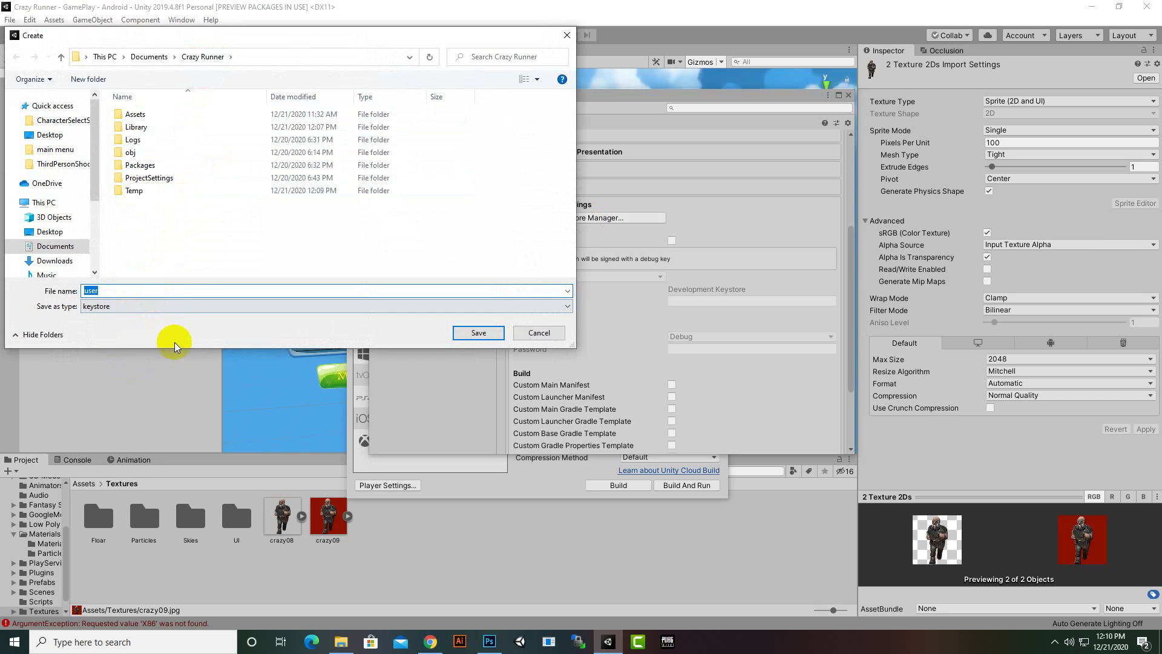
text(newk)
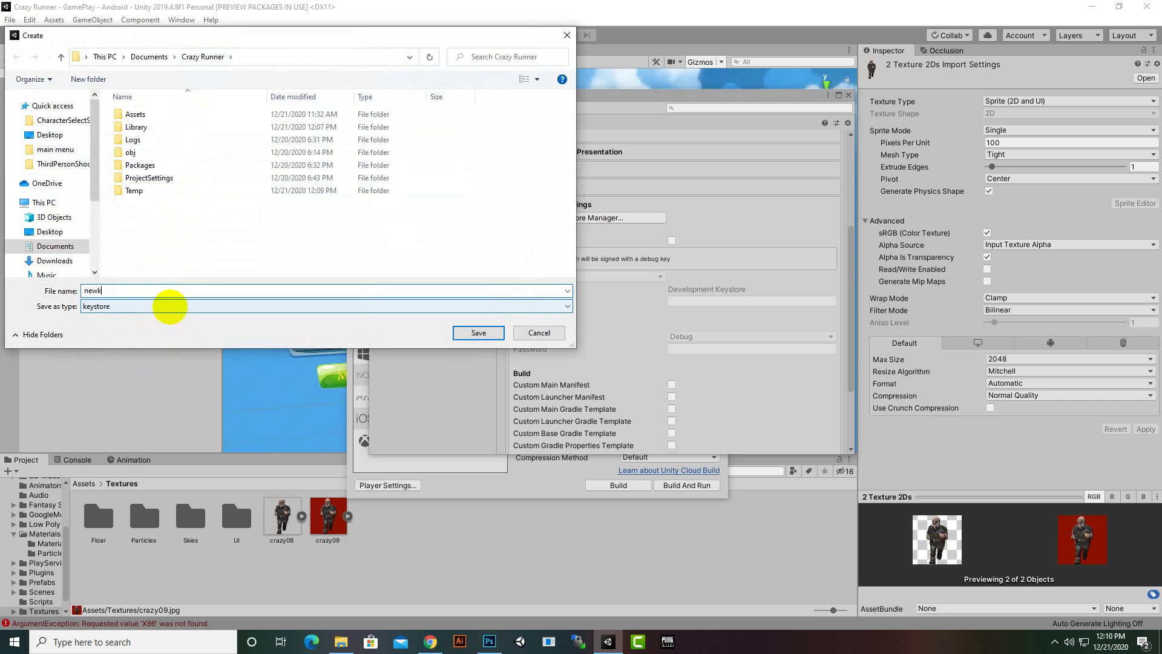
text(ey)
key(Return)
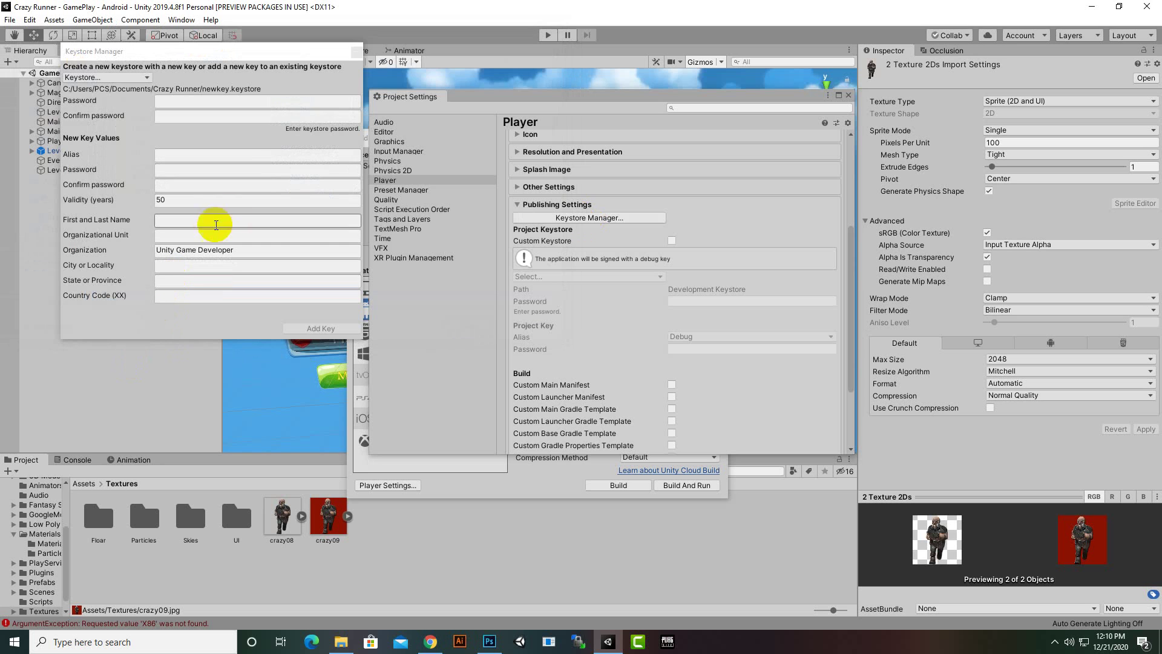
Enter and confirm the keystore password, set alias crazyrunner, and enter and confirm the key password
click(228, 102)
text(**)
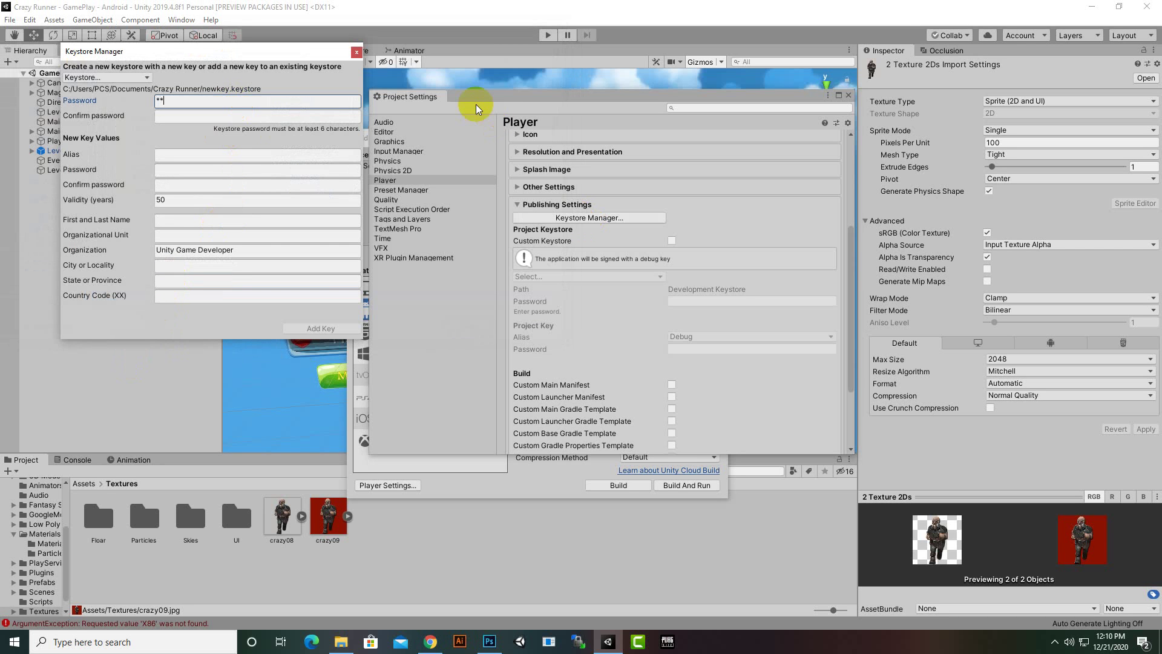
text(******)
key(Tab)
text(*****)
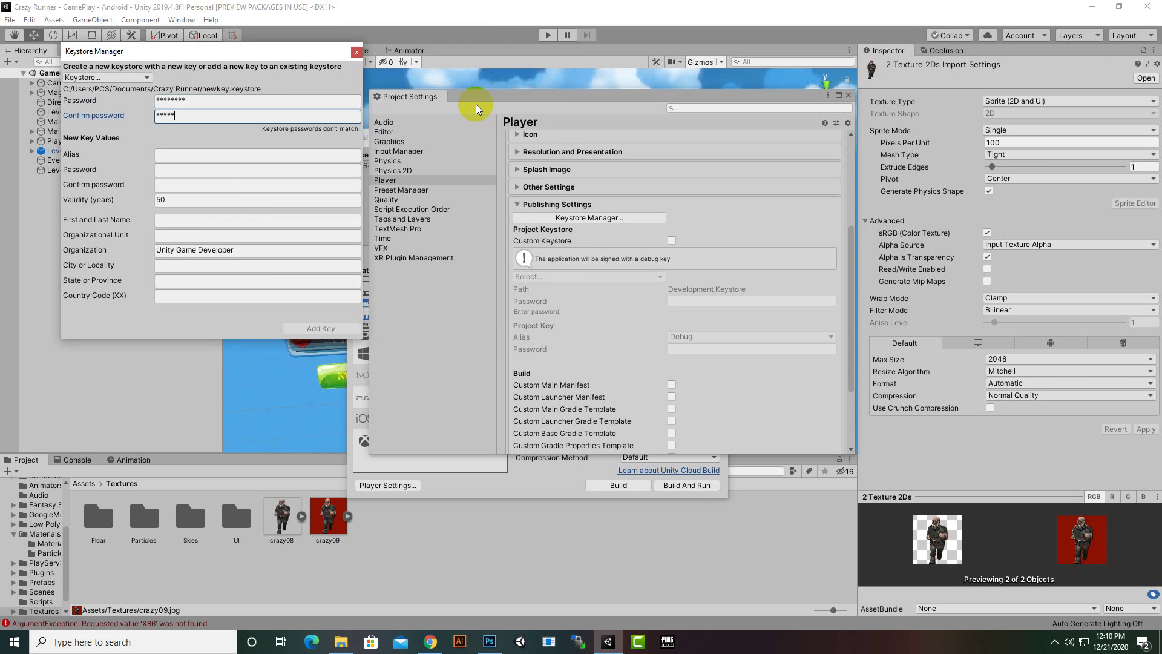
text(***)
key(Tab)
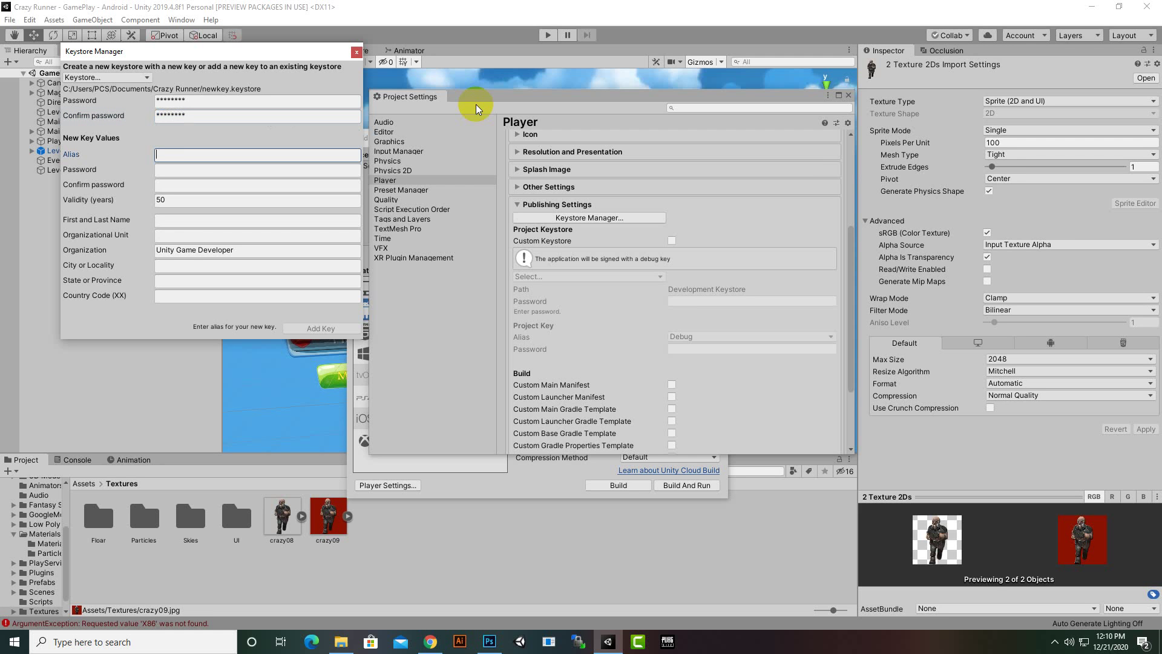
text(crazy)
text(runner)
key(Tab)
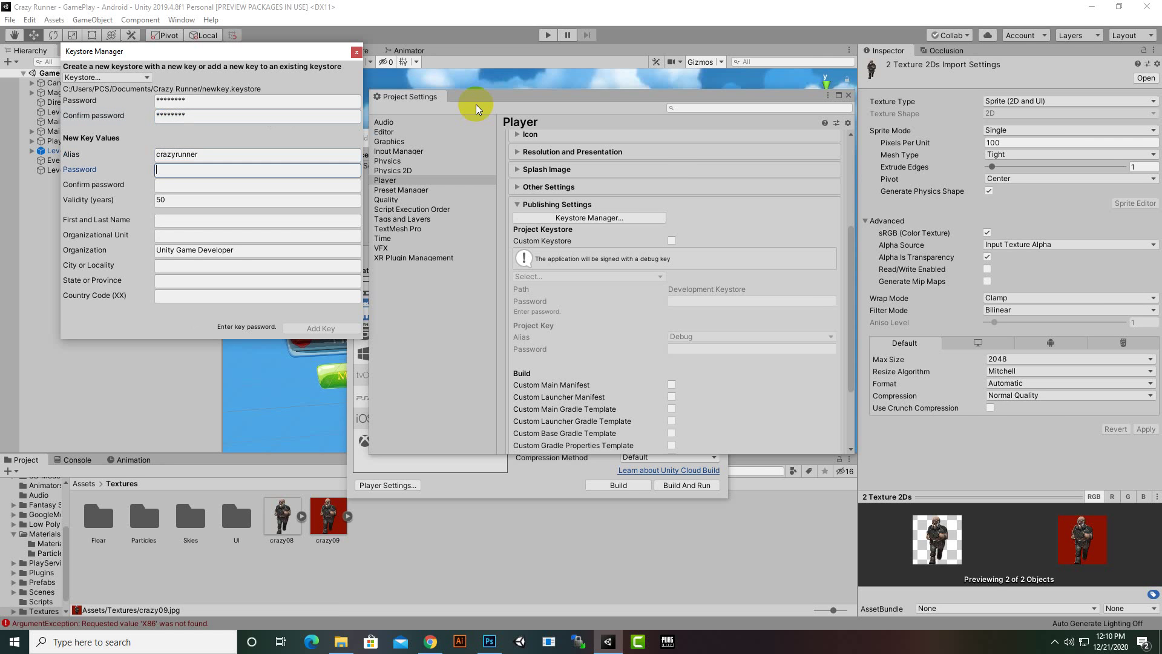
text(******)
text(**)
key(Tab)
text(*****)
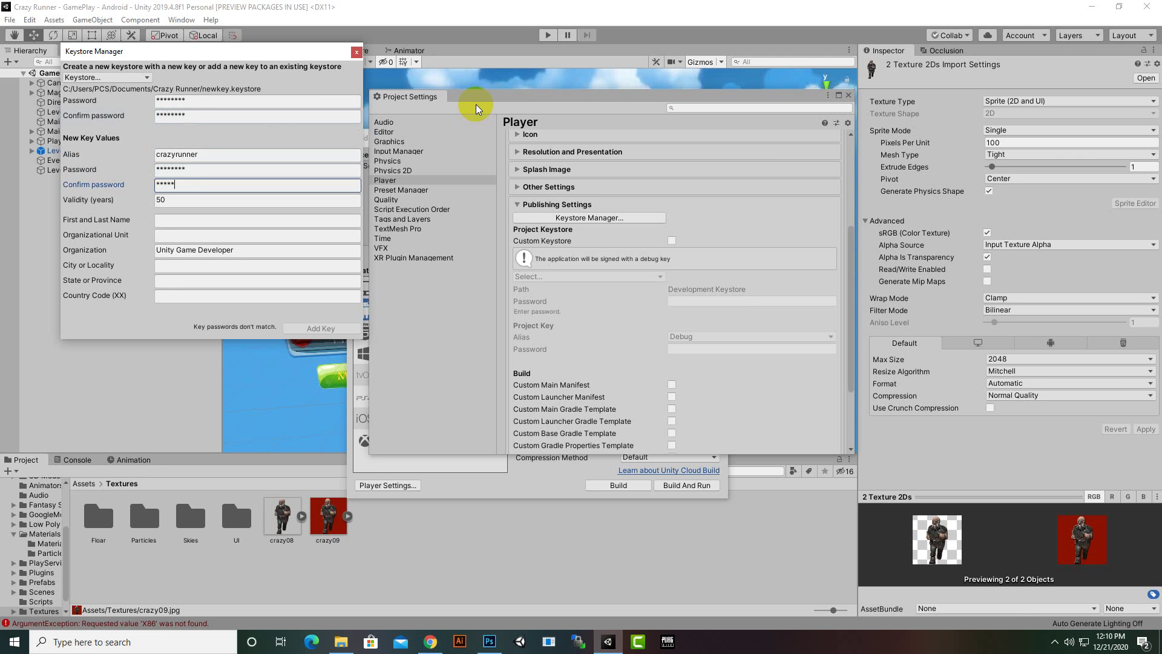
text(***)
Fill in the owner's name, unit Technical, city, state and country code 2, then add the key
key(Tab)
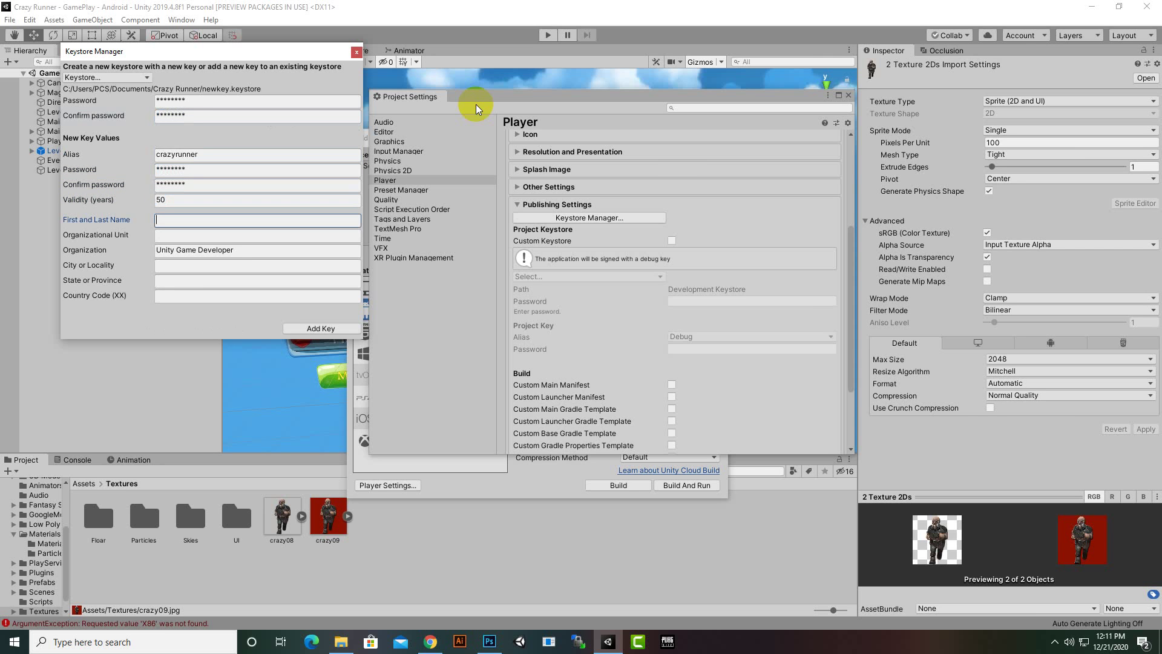
text(waqa)
text(s khalid`)
key(Tab)
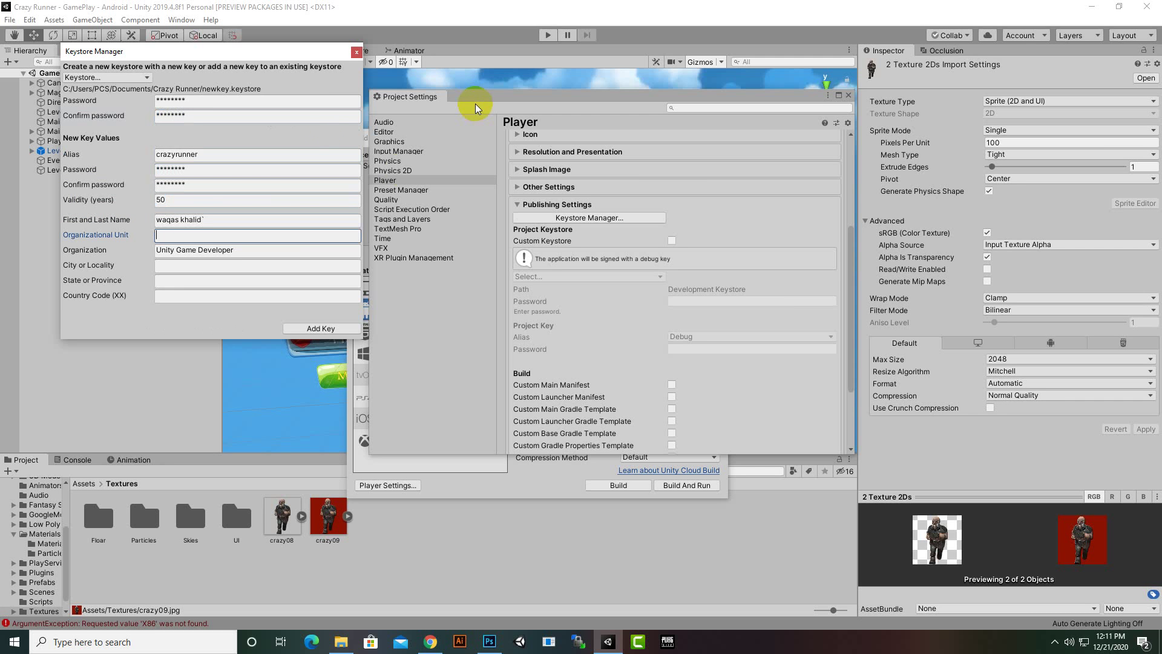
click(288, 222)
click(289, 222)
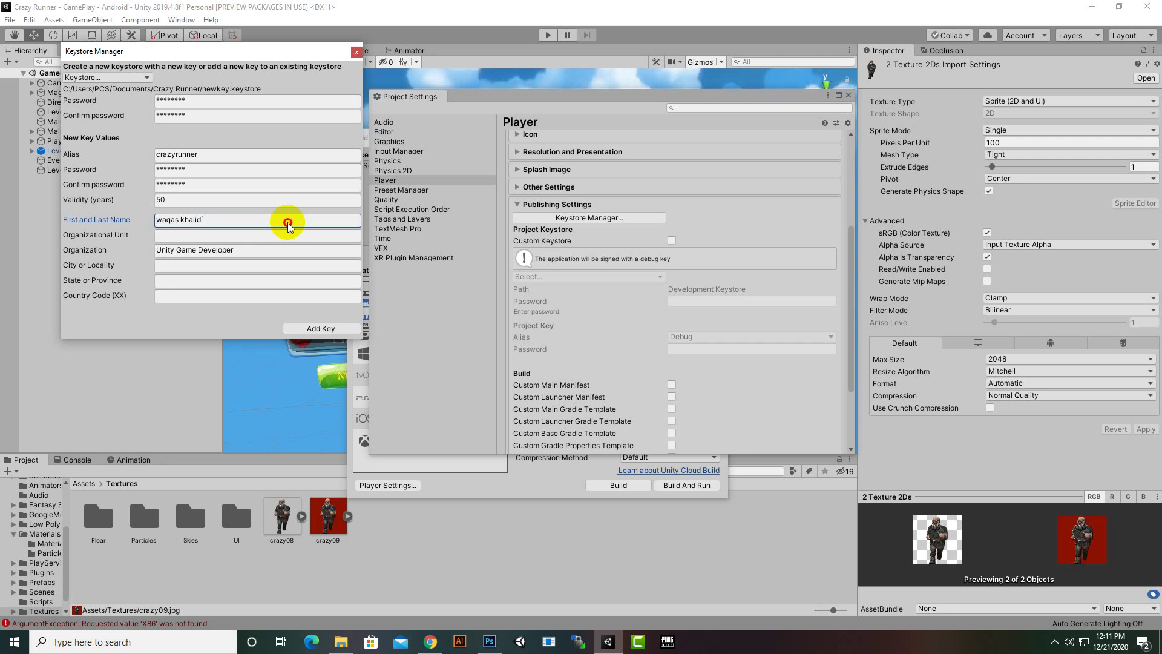
key(BackSpace)
key(Tab)
text(T)
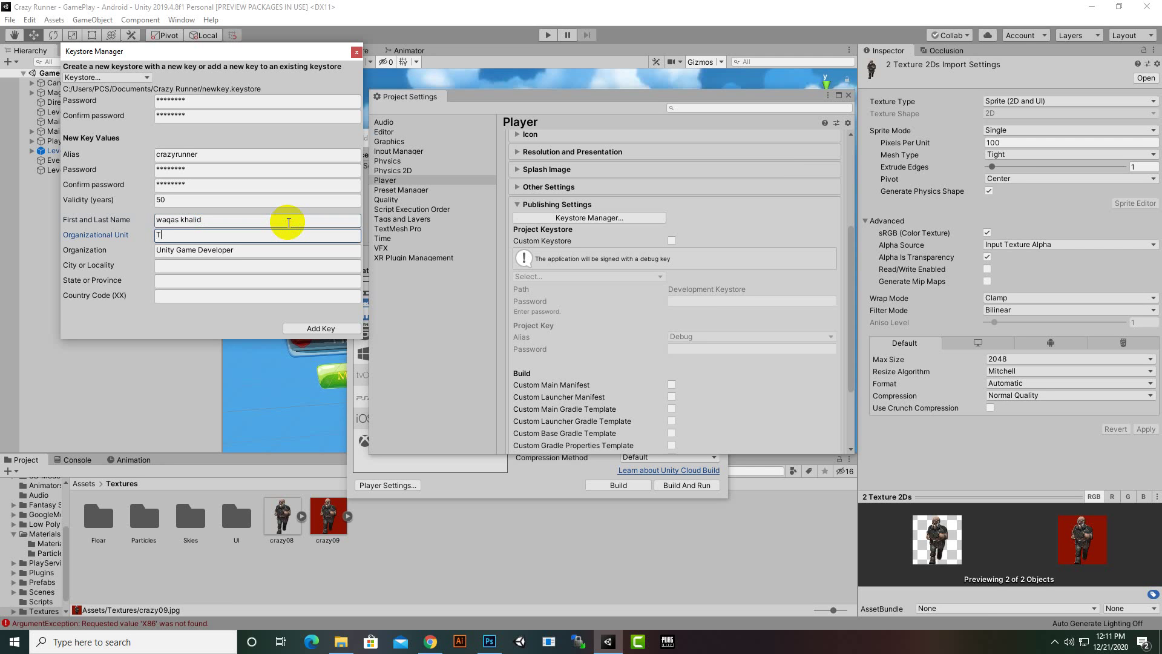
text(echnica)
text(l)
key(Tab)
key(Tab)
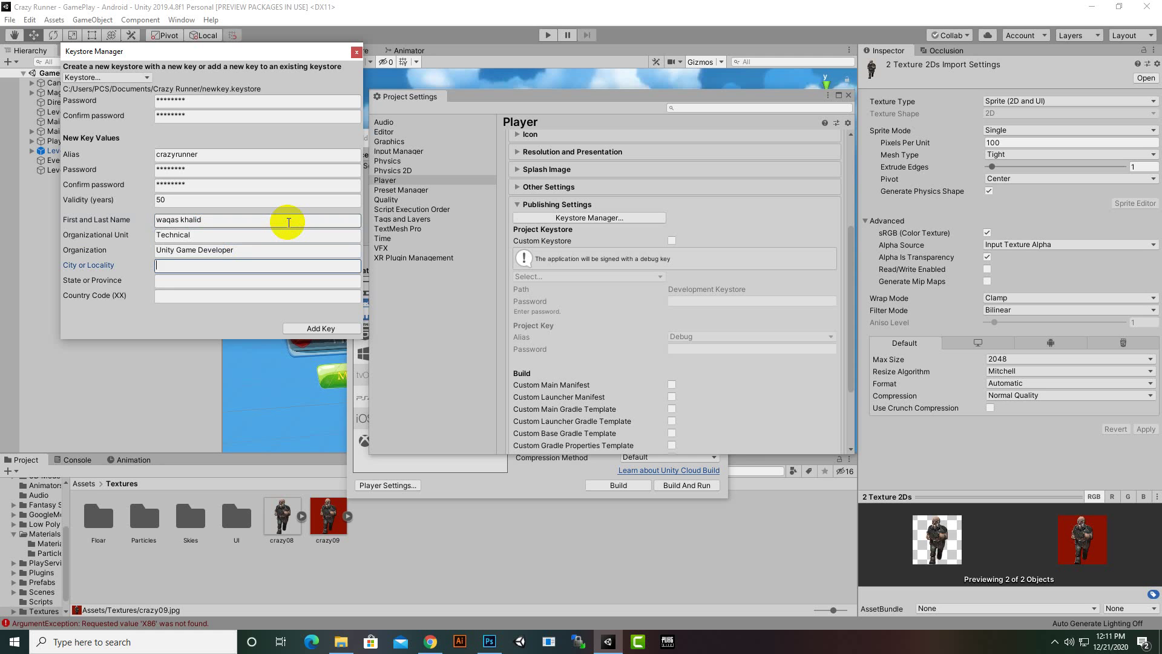
text(Abbo)
text(ttabad)
key(Tab)
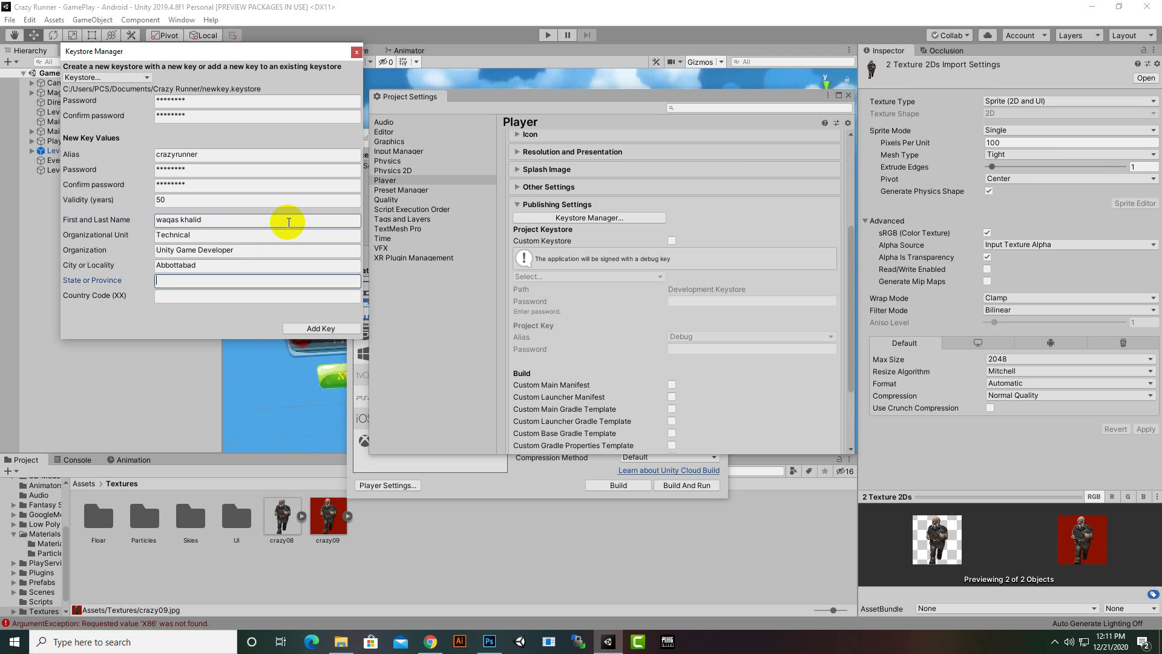
text(KPK)
key(Tab)
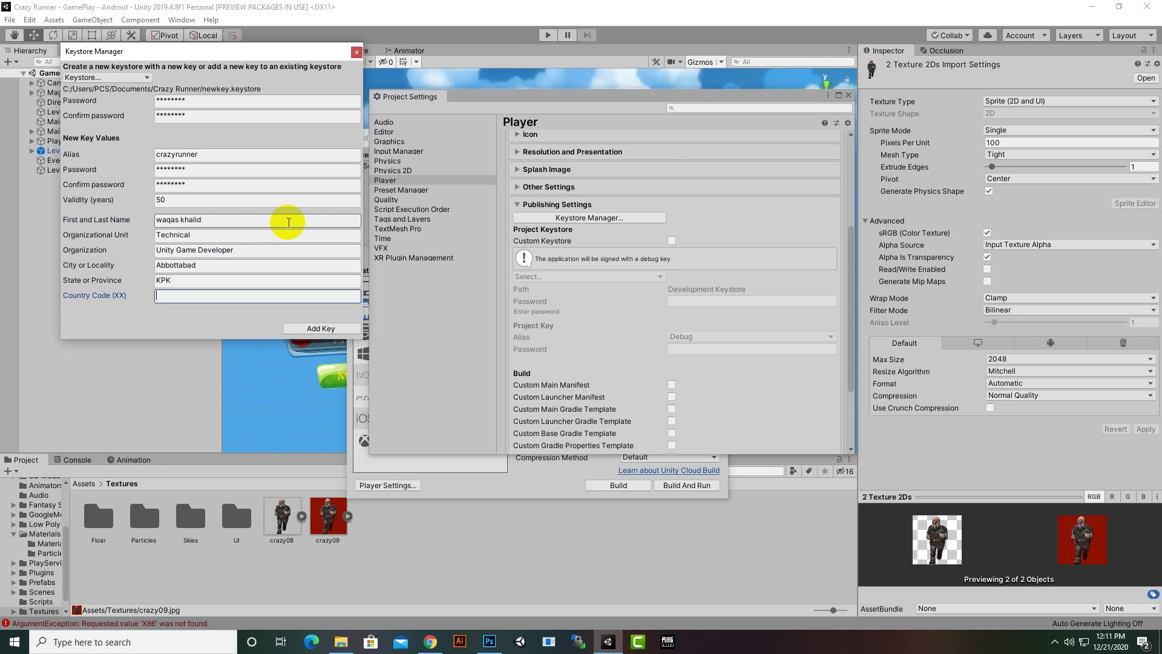
text(92)
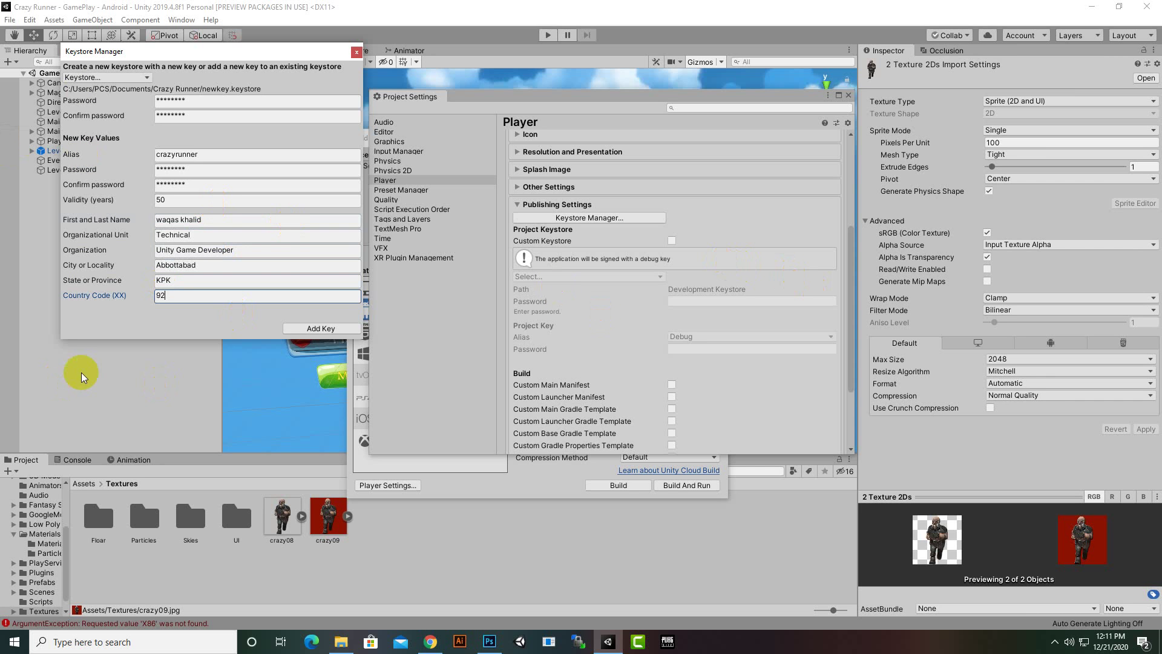
click(324, 332)
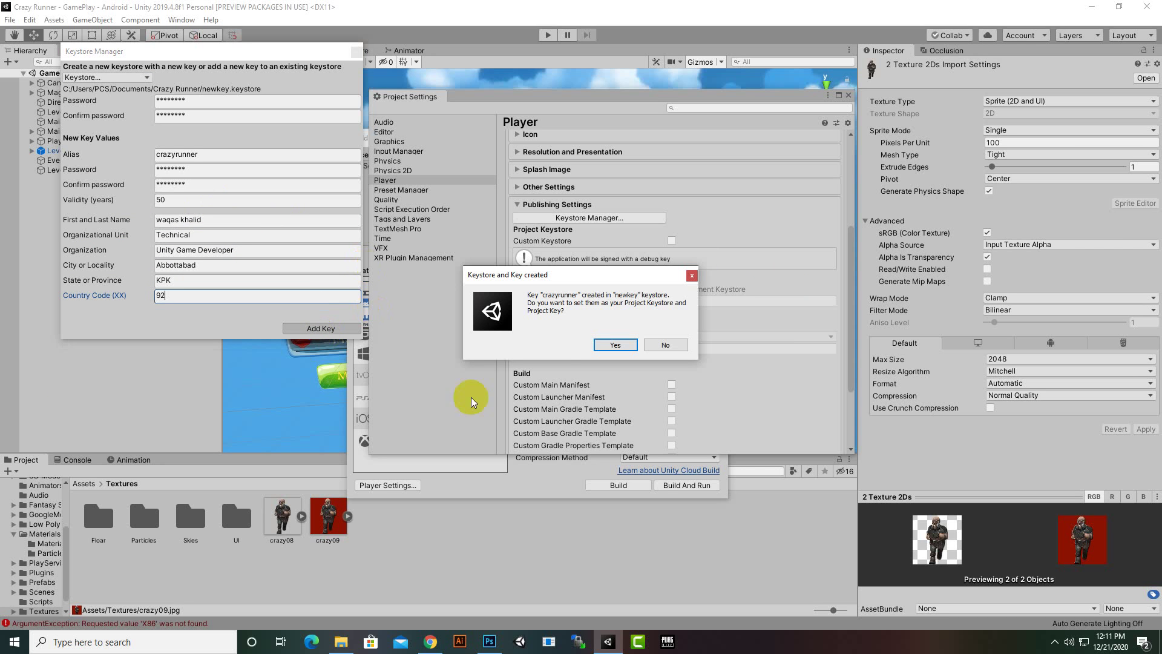
Accept the new keystore for the project and keep crazyrunner as the signing key alias
click(616, 343)
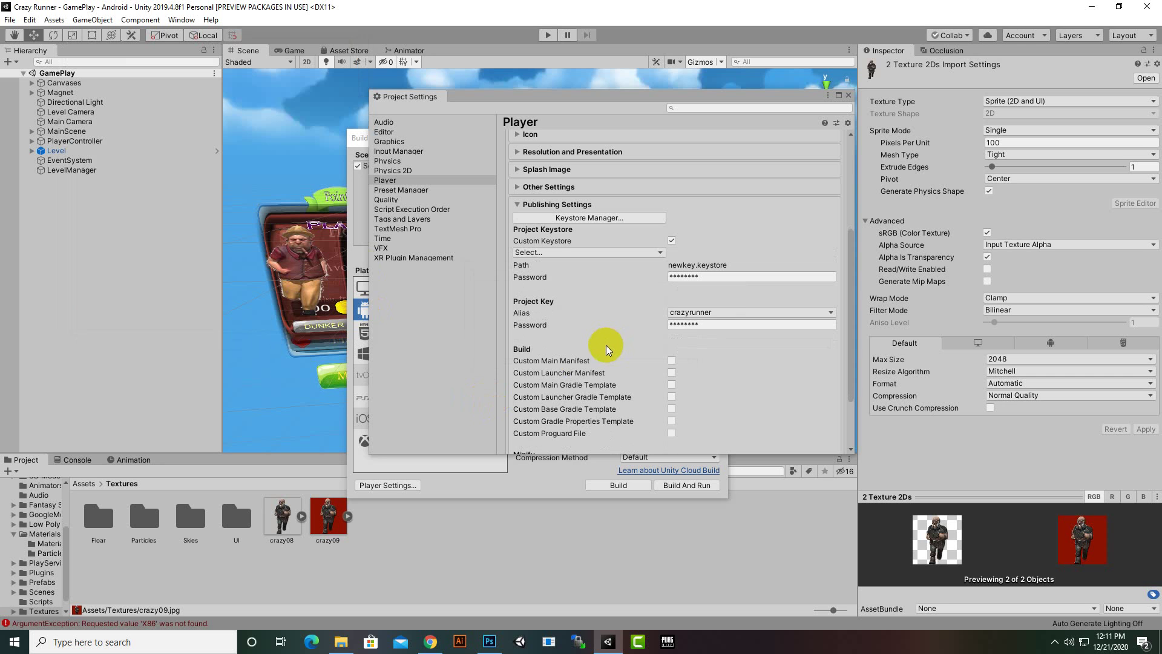
click(691, 312)
click(831, 341)
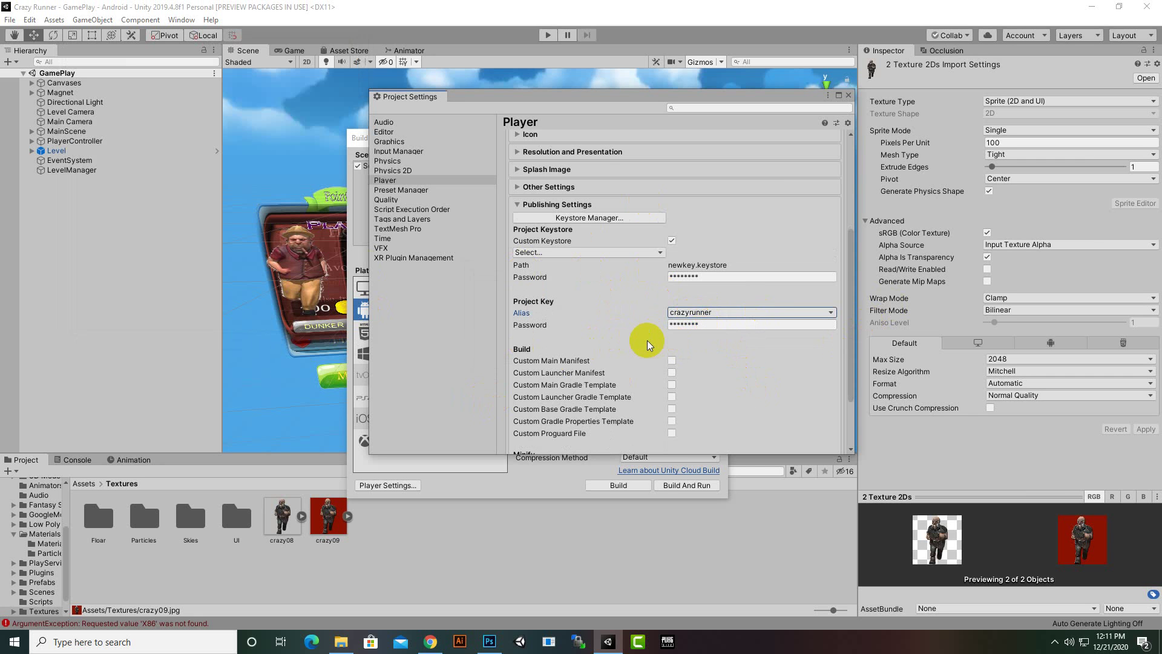
Review the Target API in Other Settings, then close Project Settings
scroll(648, 341, down, 3)
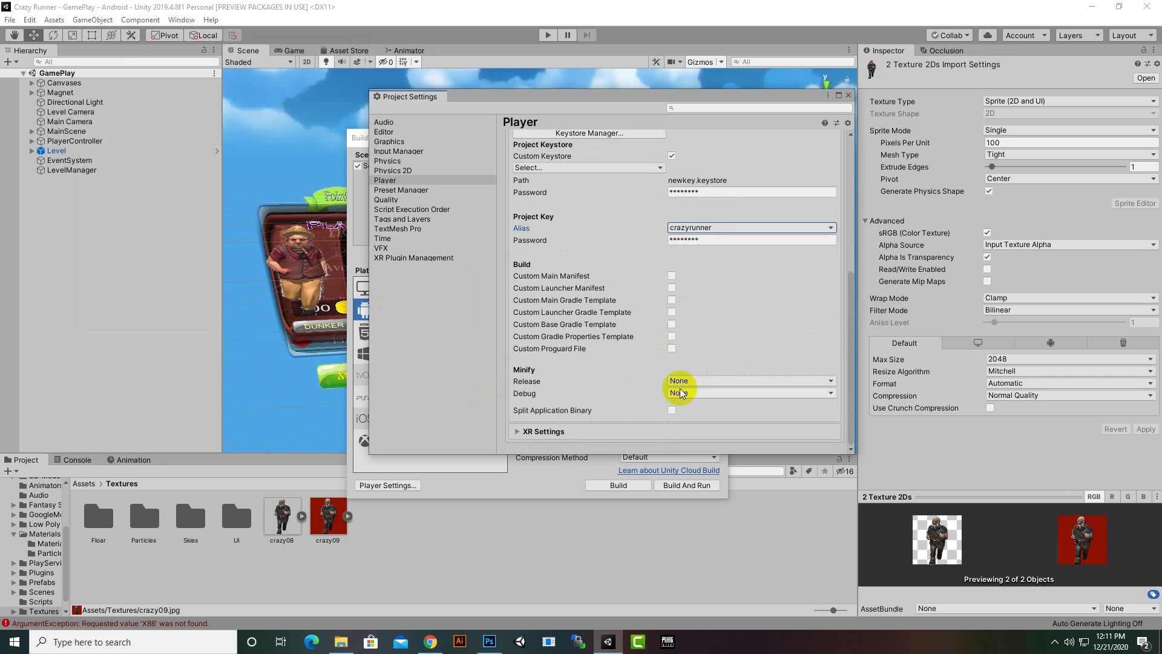
scroll(735, 325, up, 3)
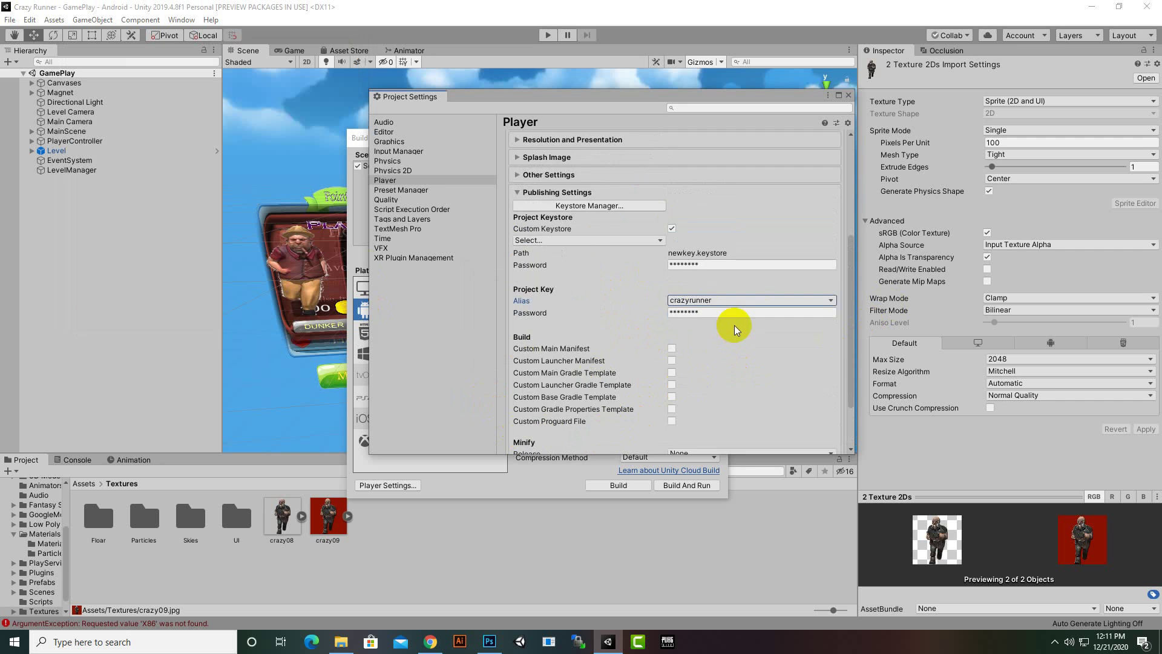
scroll(735, 325, up, 3)
scroll(735, 325, up, 2)
scroll(715, 311, up, 3)
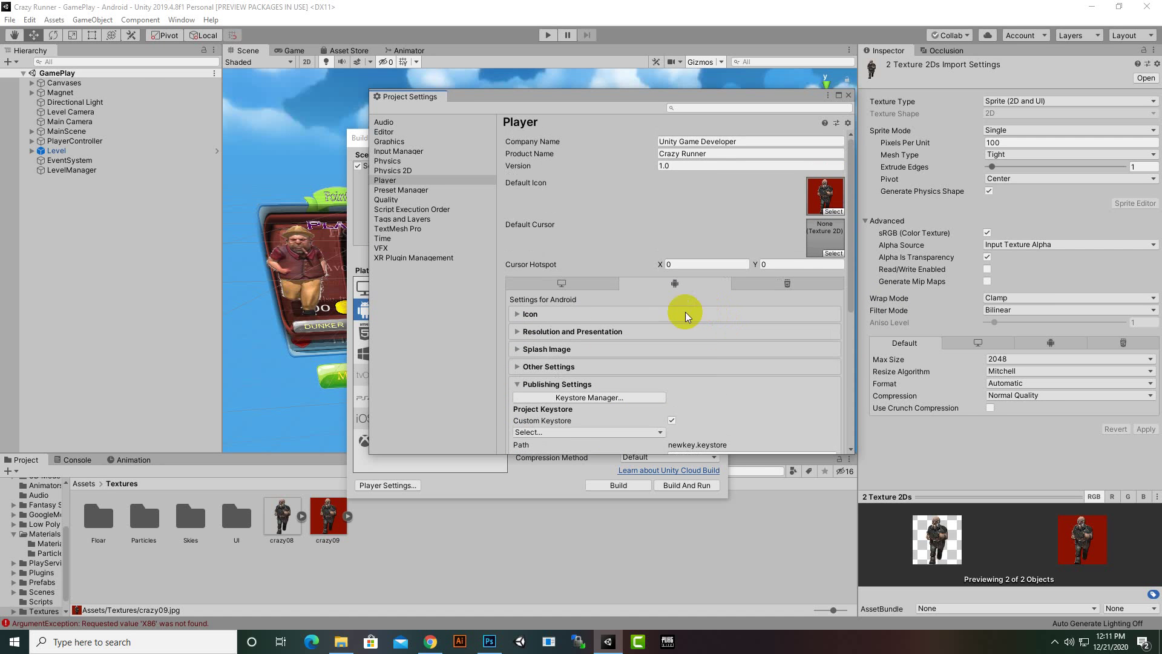
click(557, 367)
scroll(746, 359, down, 3)
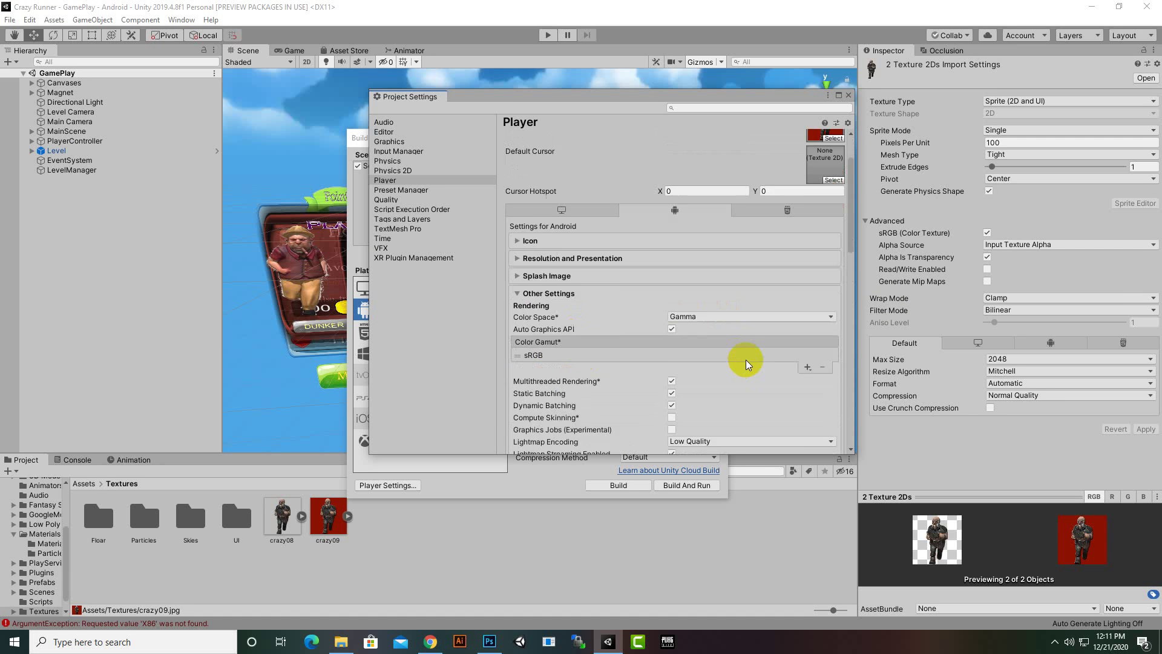
scroll(746, 360, down, 3)
scroll(745, 358, down, 3)
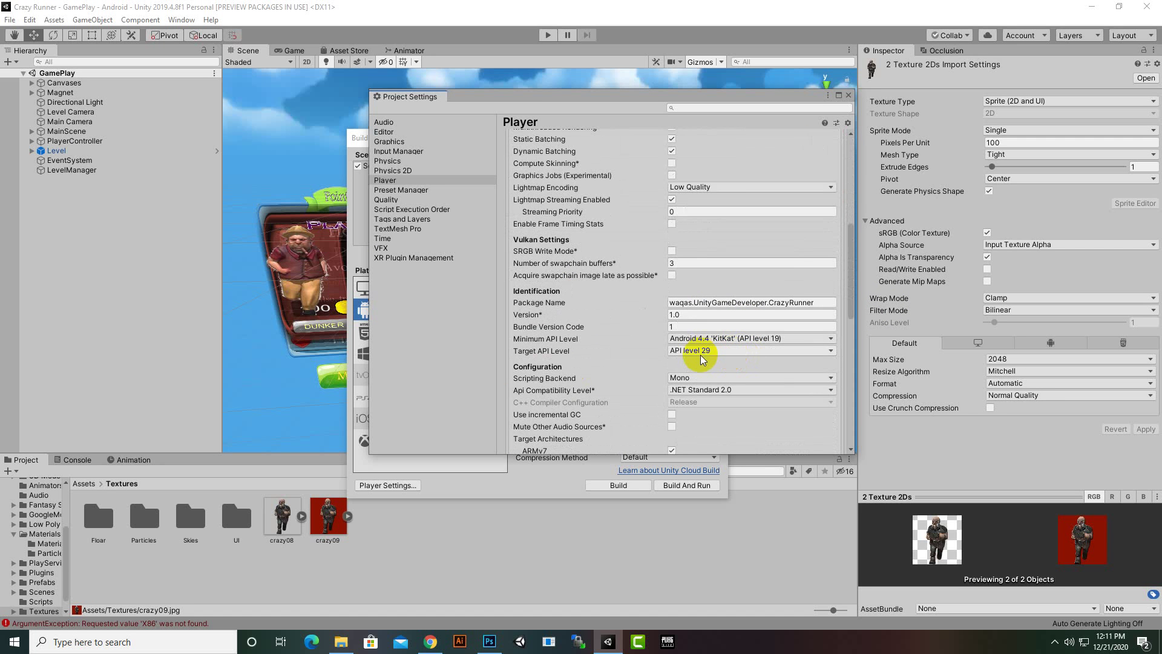
click(849, 97)
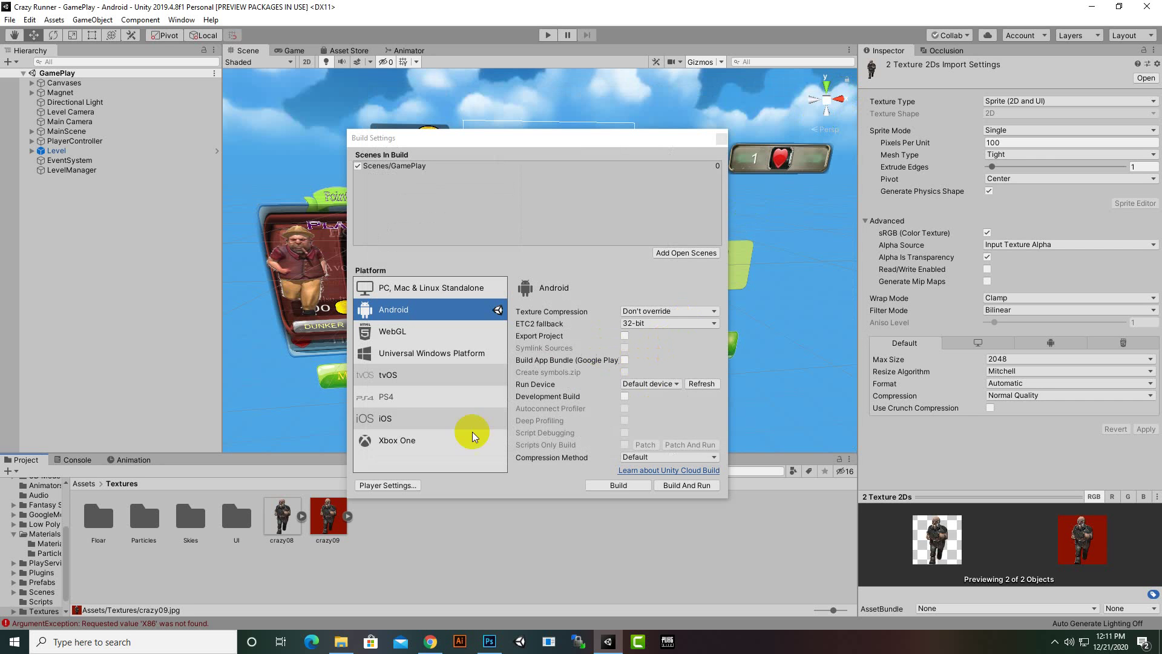
Build the Android app as CrazyRunner.apk inside a newly created Build folder
click(613, 487)
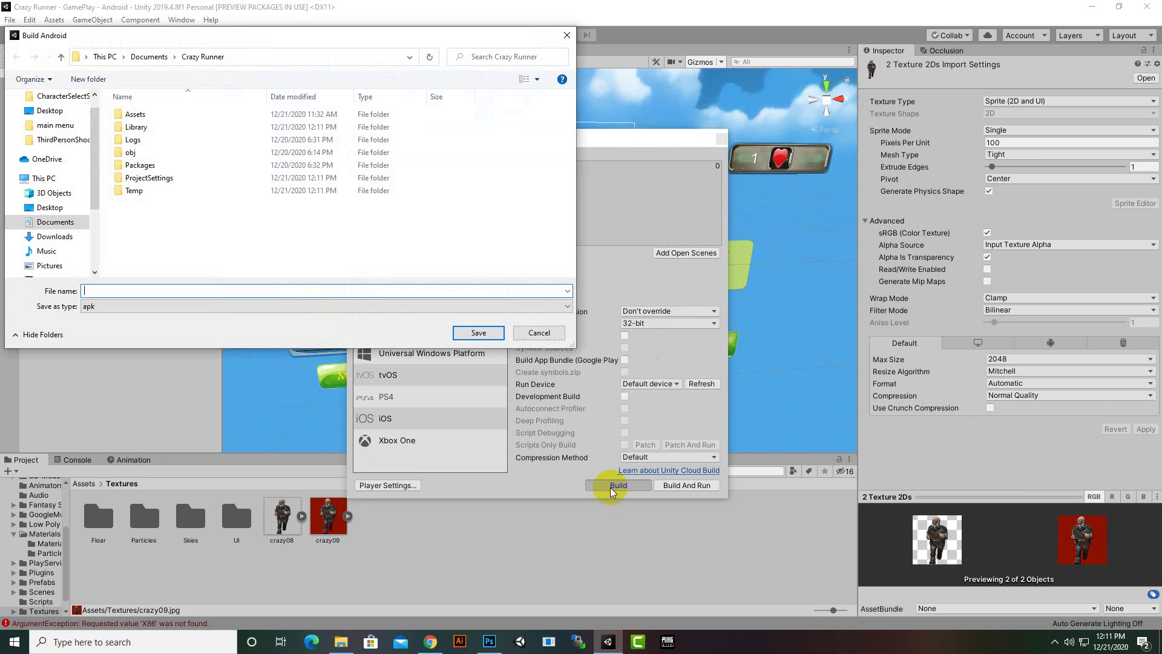
right_click(152, 236)
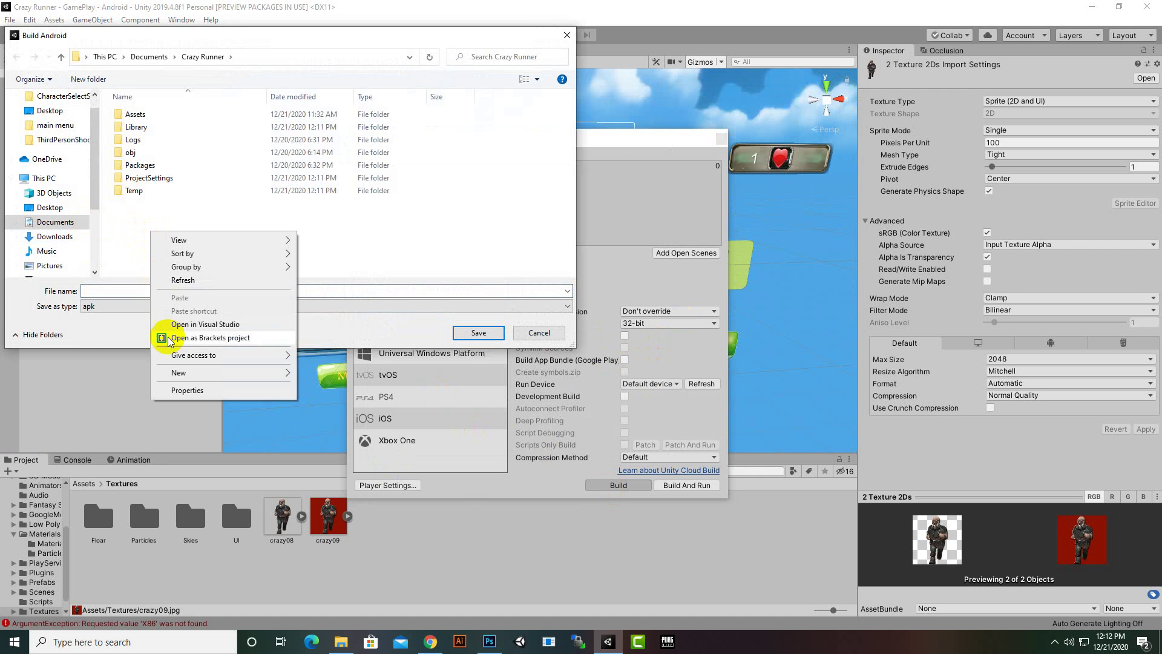
mouse_move(272, 373)
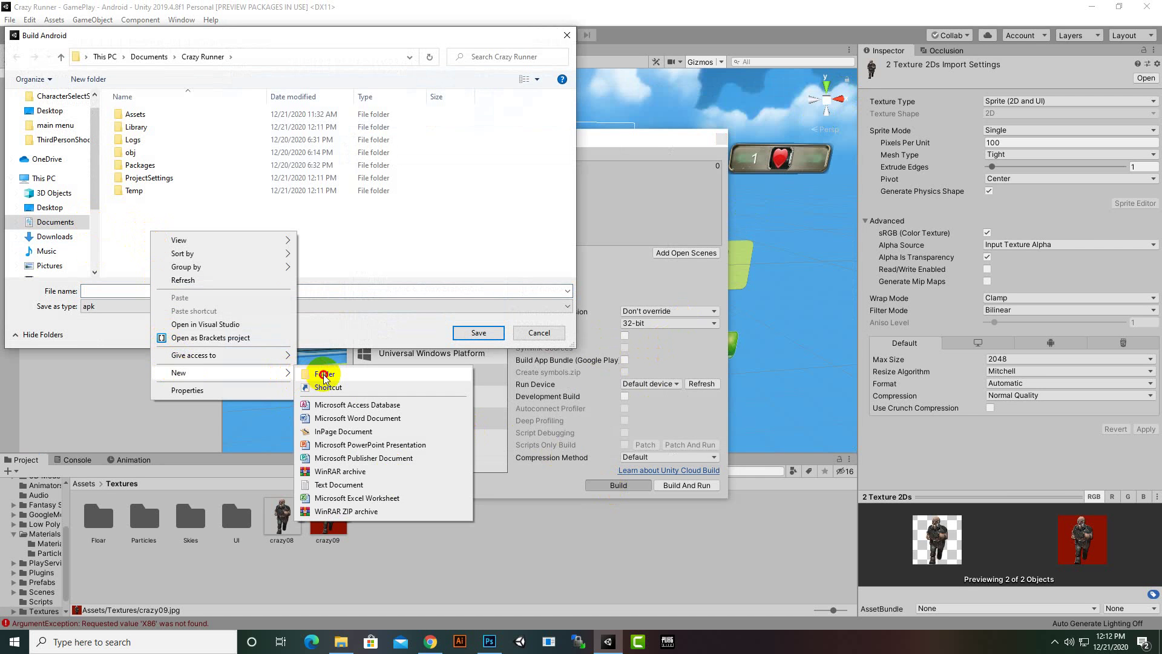
click(320, 374)
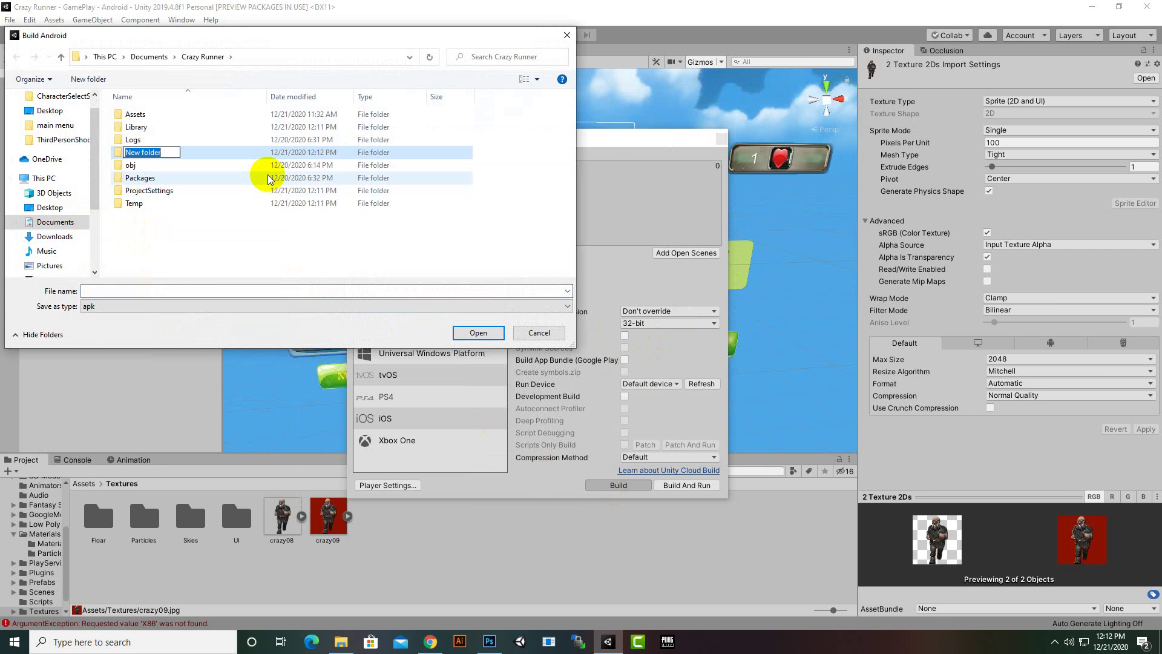
text(Build)
key(Return)
key(Return)
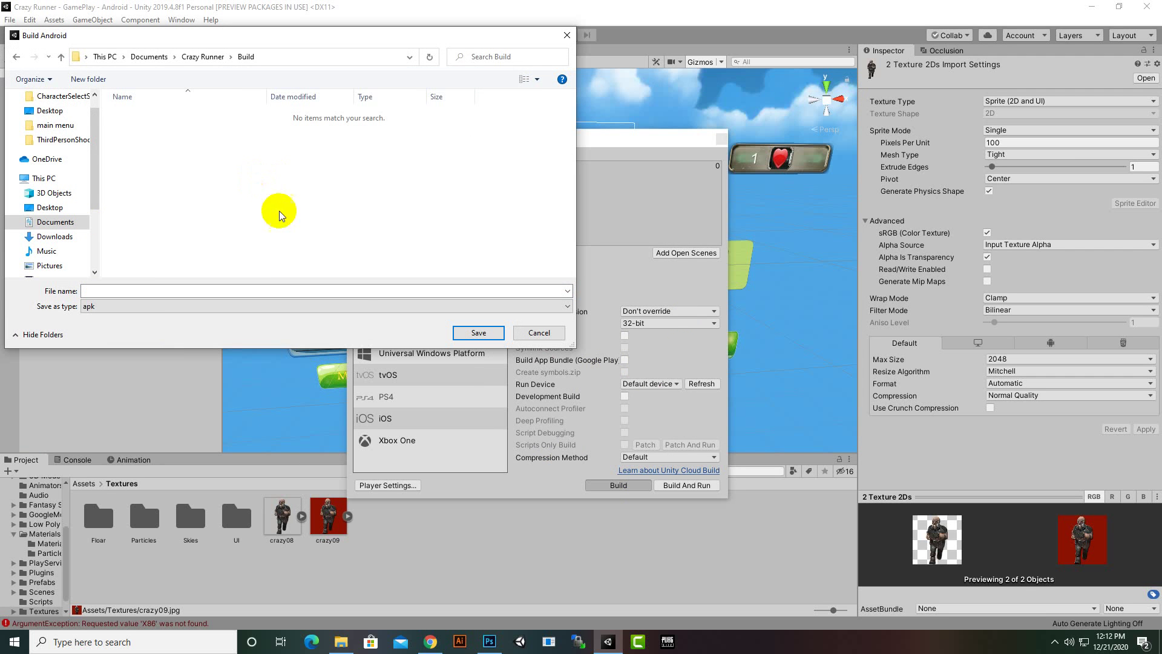
click(358, 290)
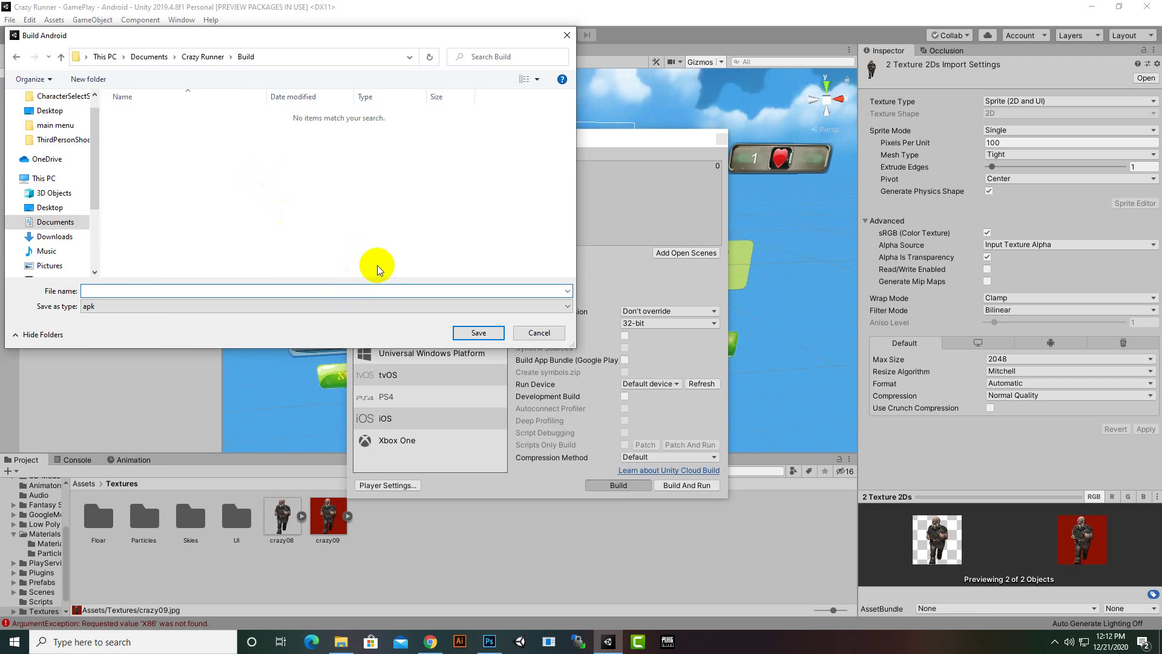
text(C)
text(zy)
text(u)
text(ner)
key(Return)
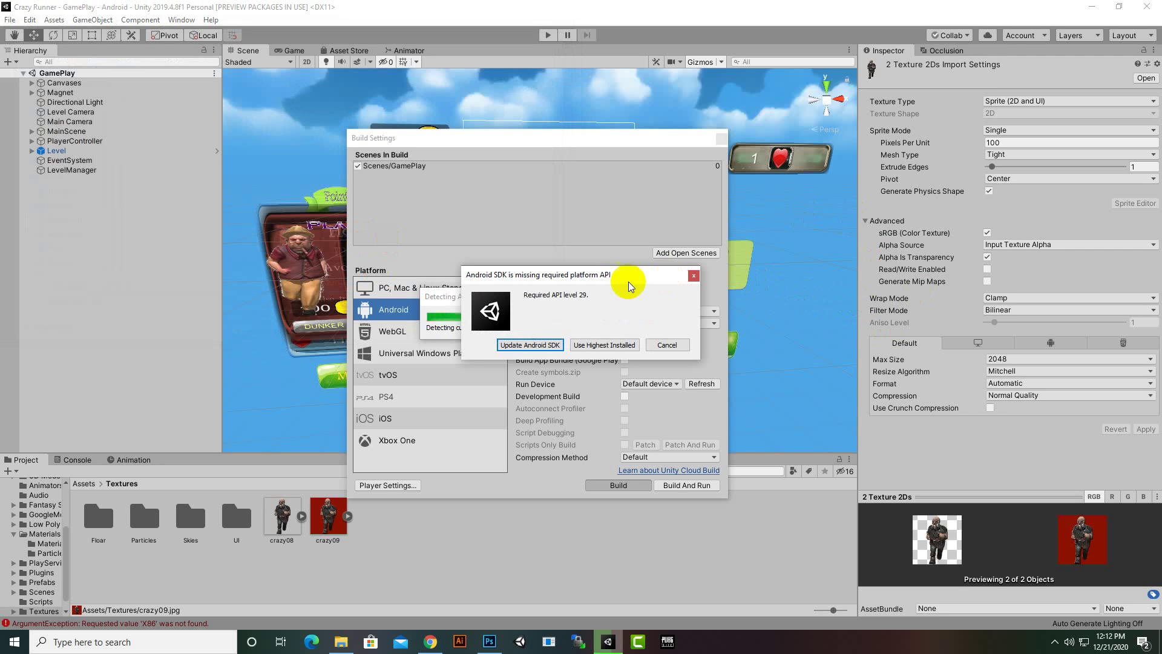
Attempt the Android SDK update to API 29, dismiss the build failure, and enlarge the Console errors
drag(615, 285, 614, 324)
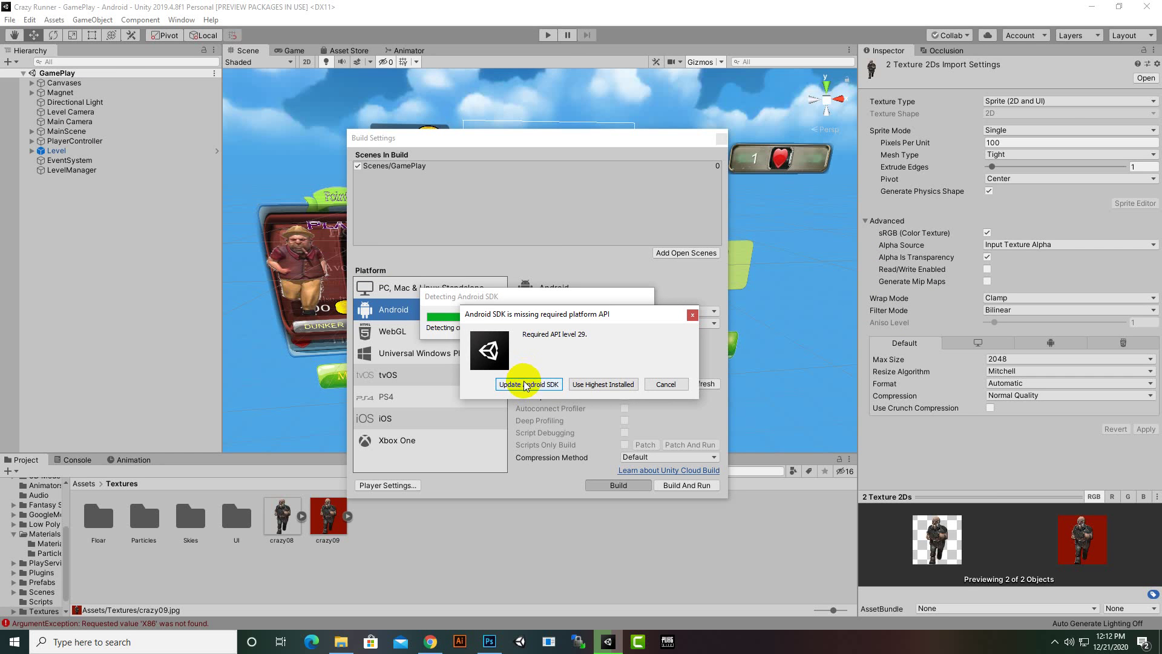
click(527, 383)
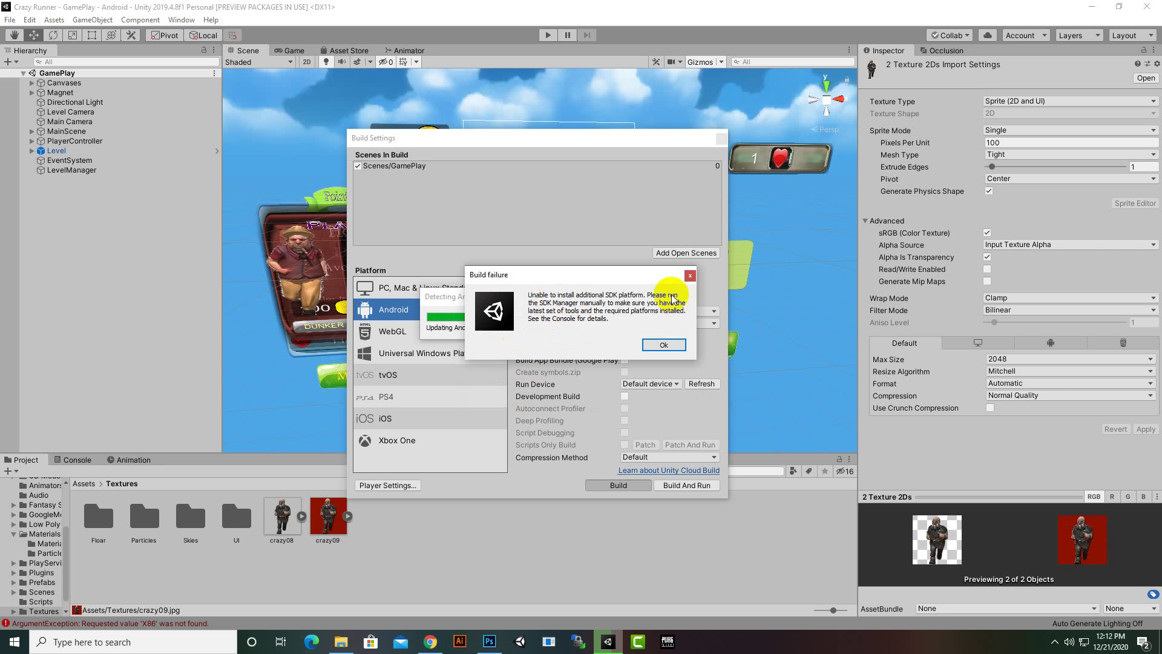
click(666, 345)
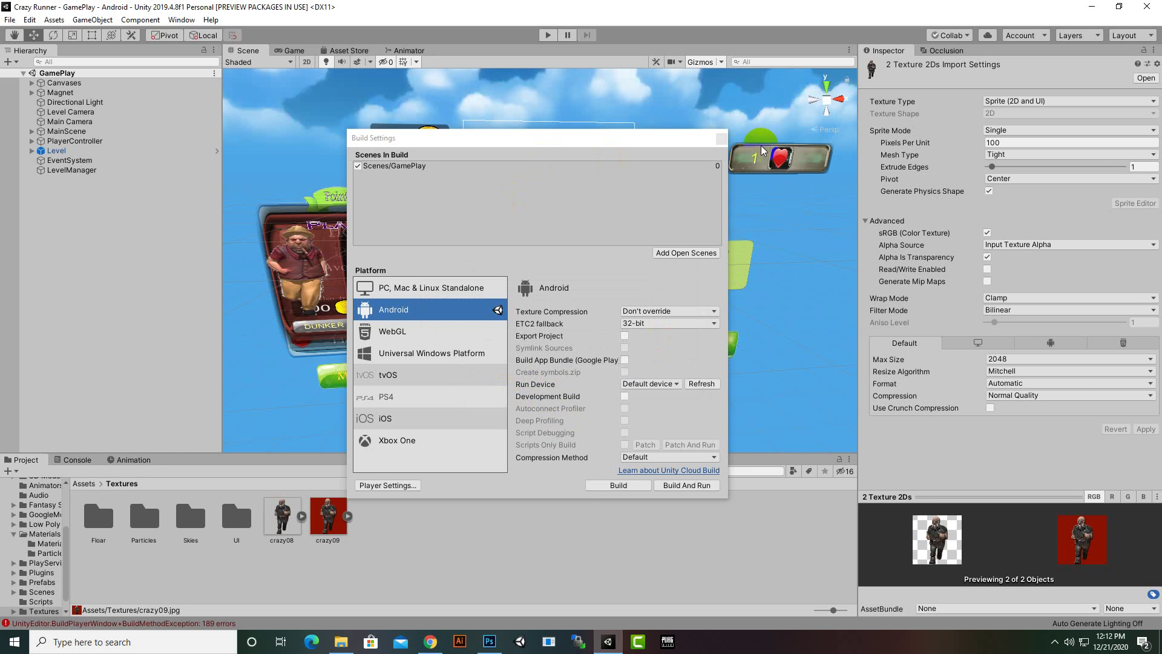
drag(648, 152, 866, 176)
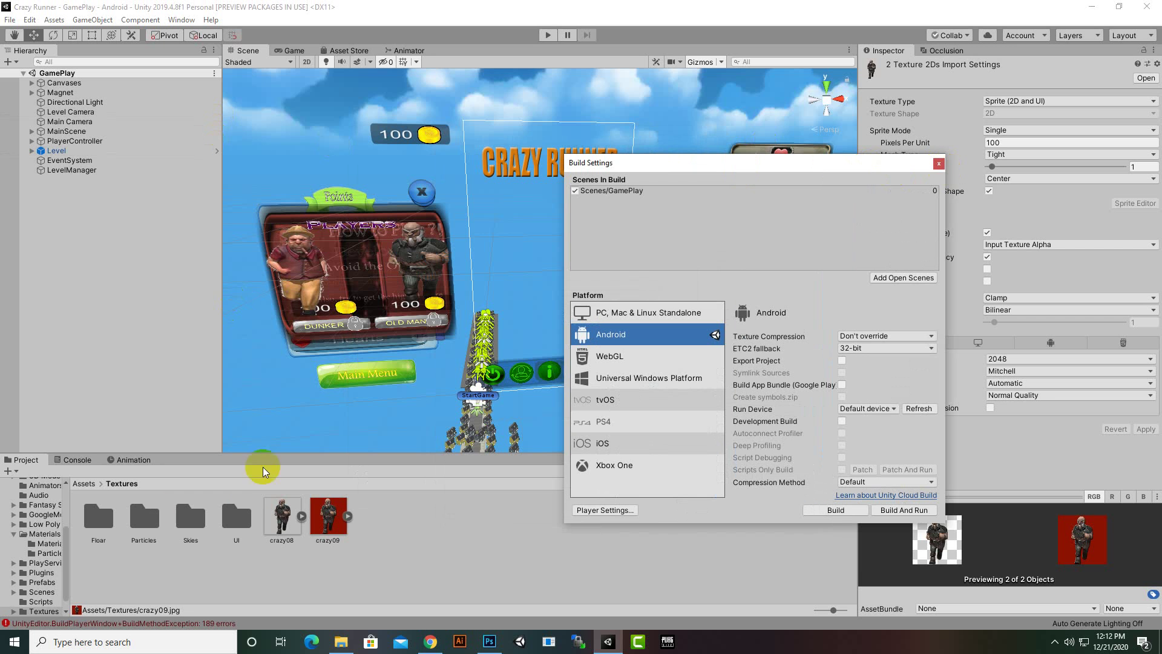
click(81, 461)
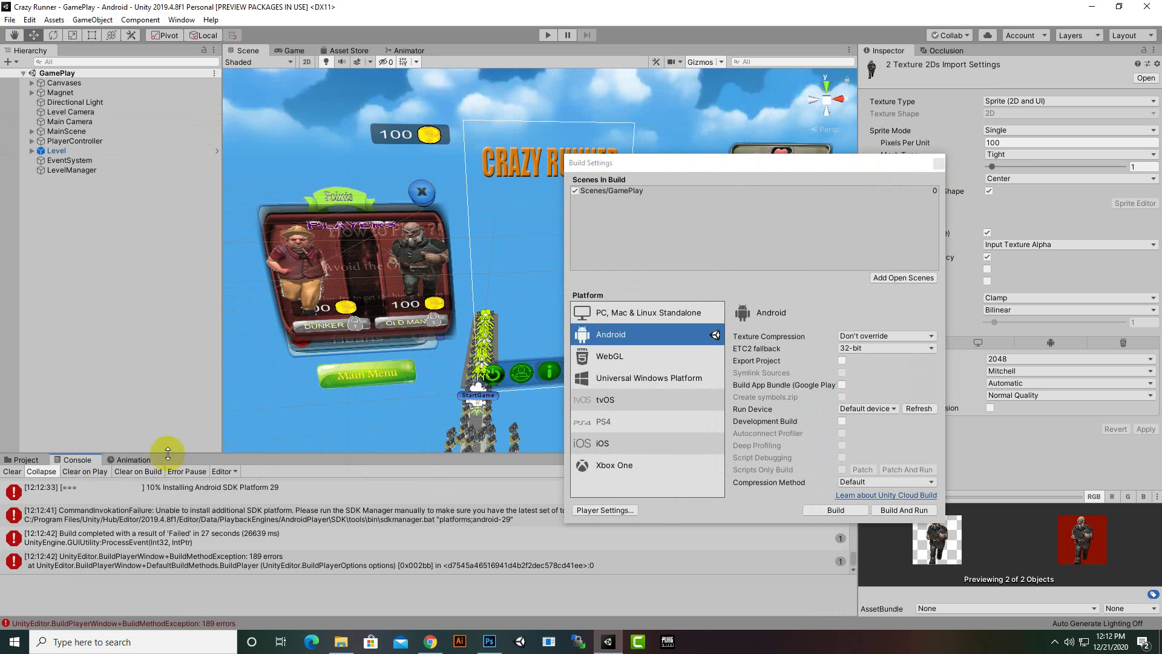
drag(168, 453, 163, 281)
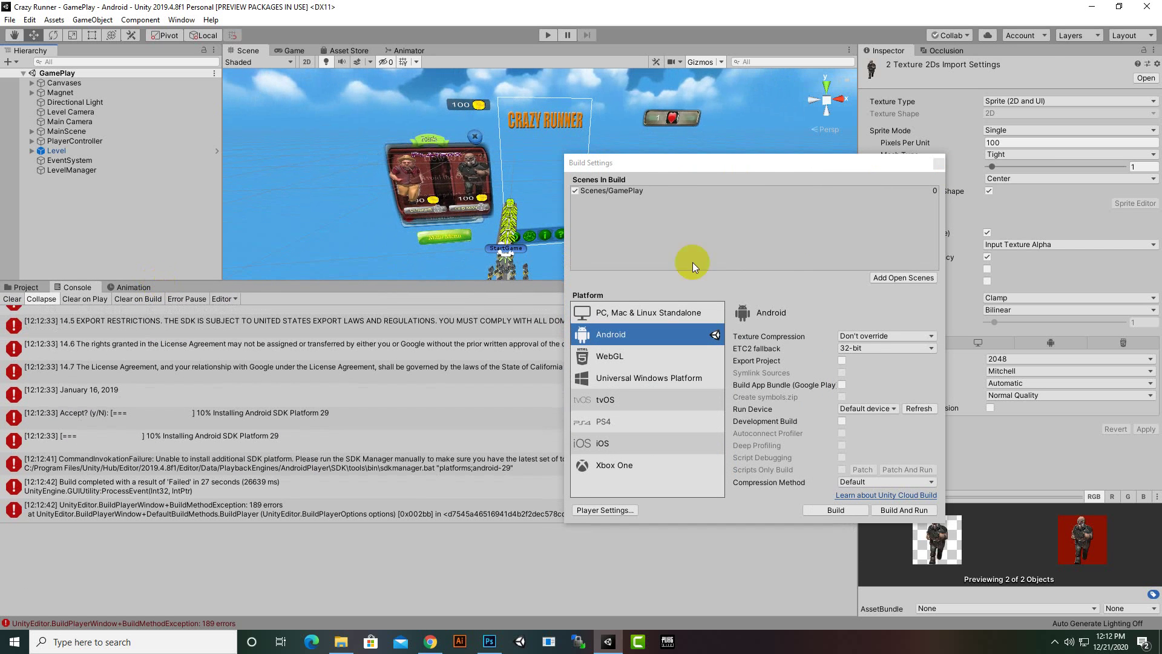
Close the Build Settings window and scroll through the Console log
drag(768, 166, 608, 188)
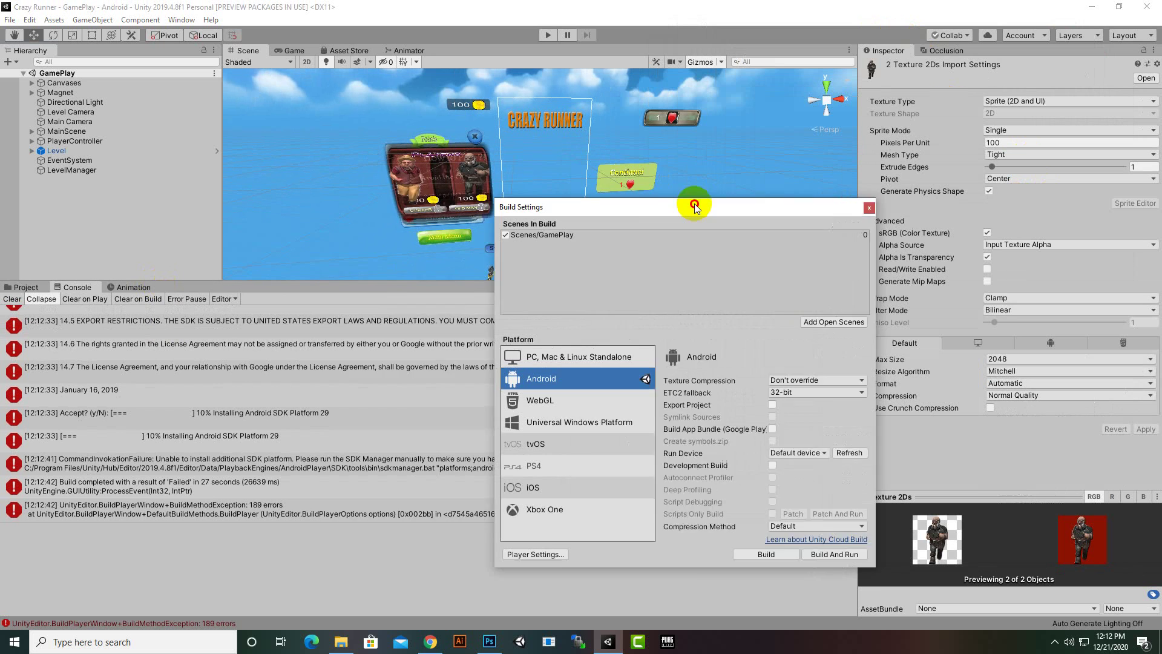
click(693, 189)
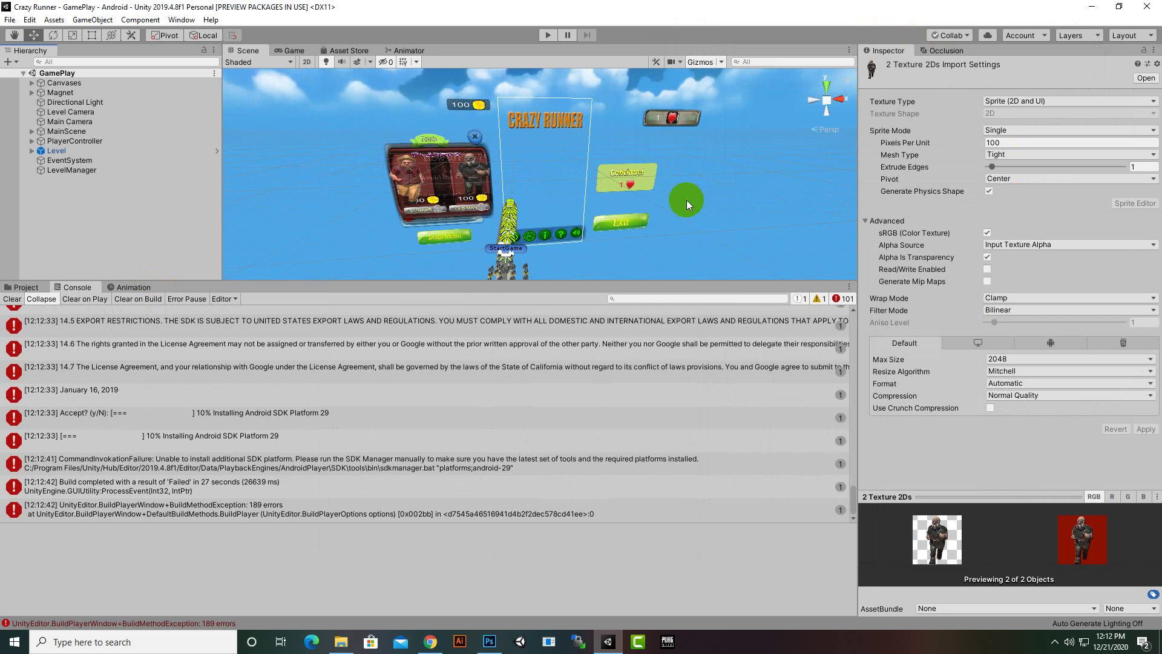
scroll(500, 471, up, 5)
scroll(499, 467, up, 5)
scroll(499, 468, up, 5)
scroll(499, 467, up, 5)
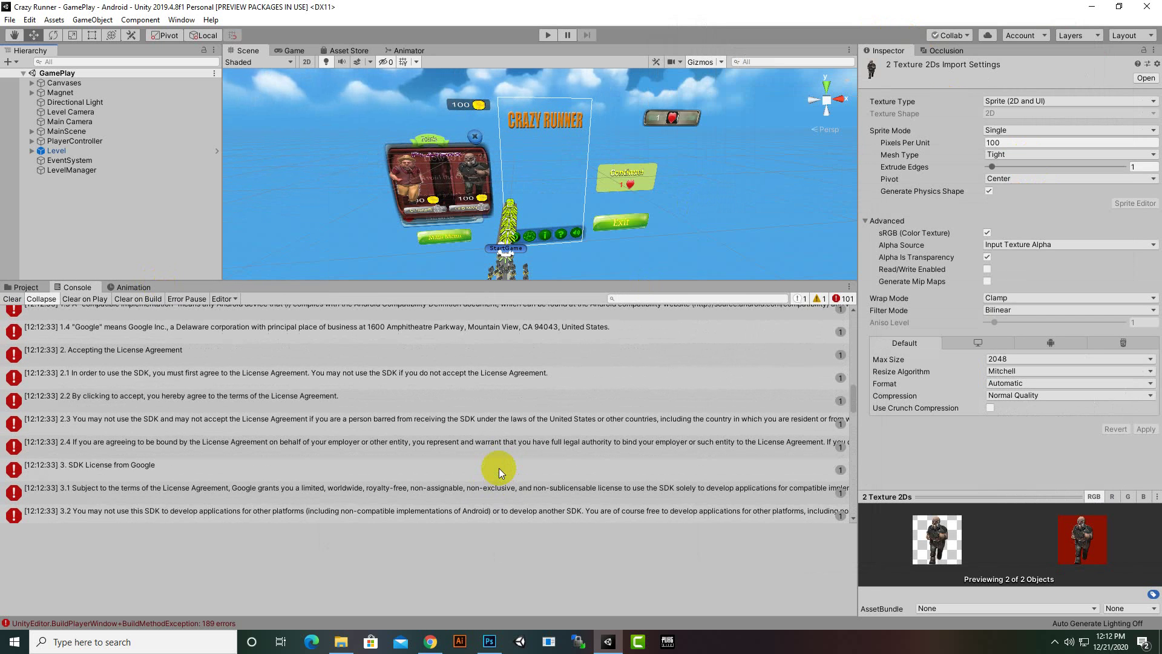
scroll(498, 467, up, 5)
scroll(499, 467, up, 5)
scroll(491, 470, up, 5)
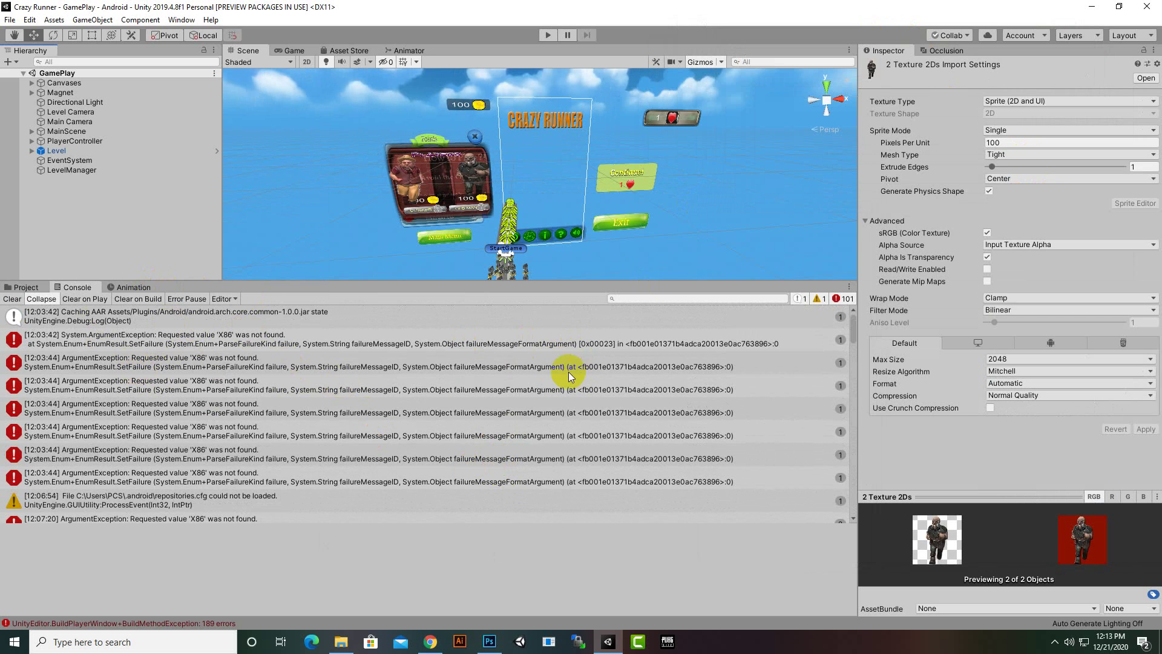
scroll(292, 418, down, 1)
scroll(292, 418, down, 1)
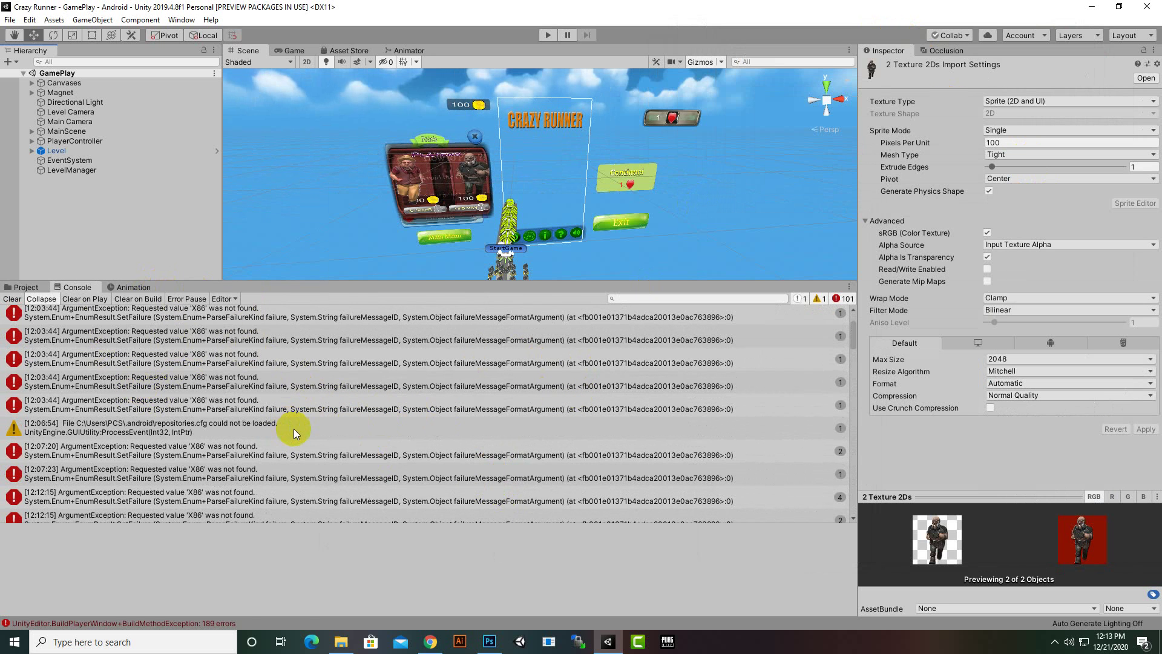
Open the repositories.cfg warning details and highlight its .android\repositories.cfg path
click(293, 456)
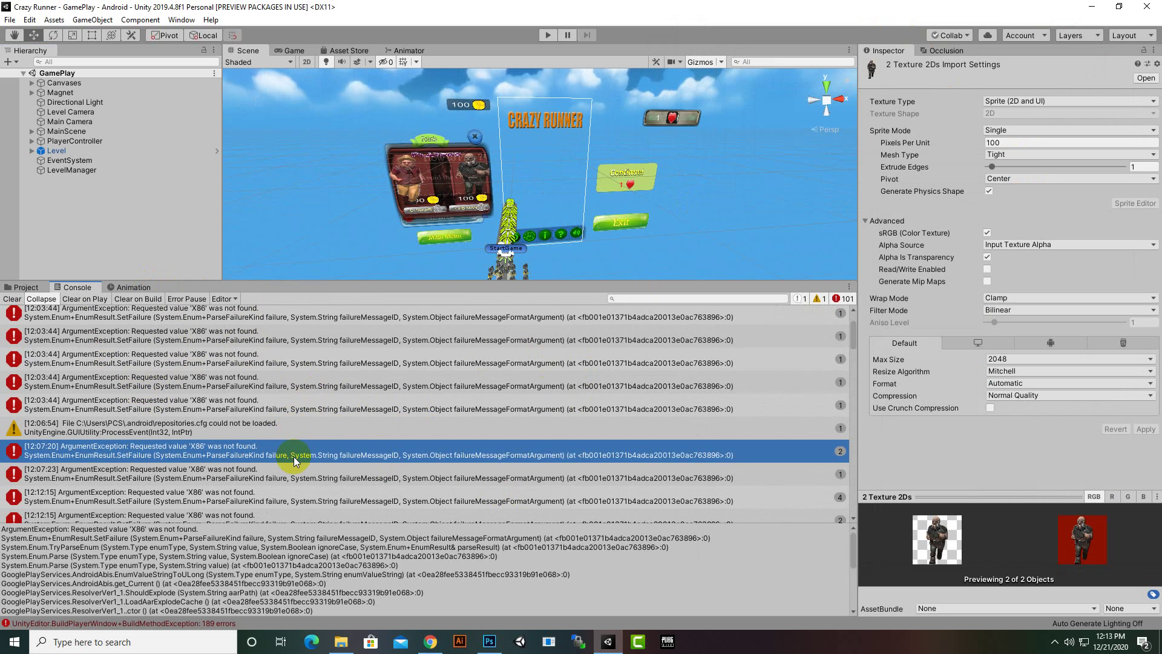
click(321, 431)
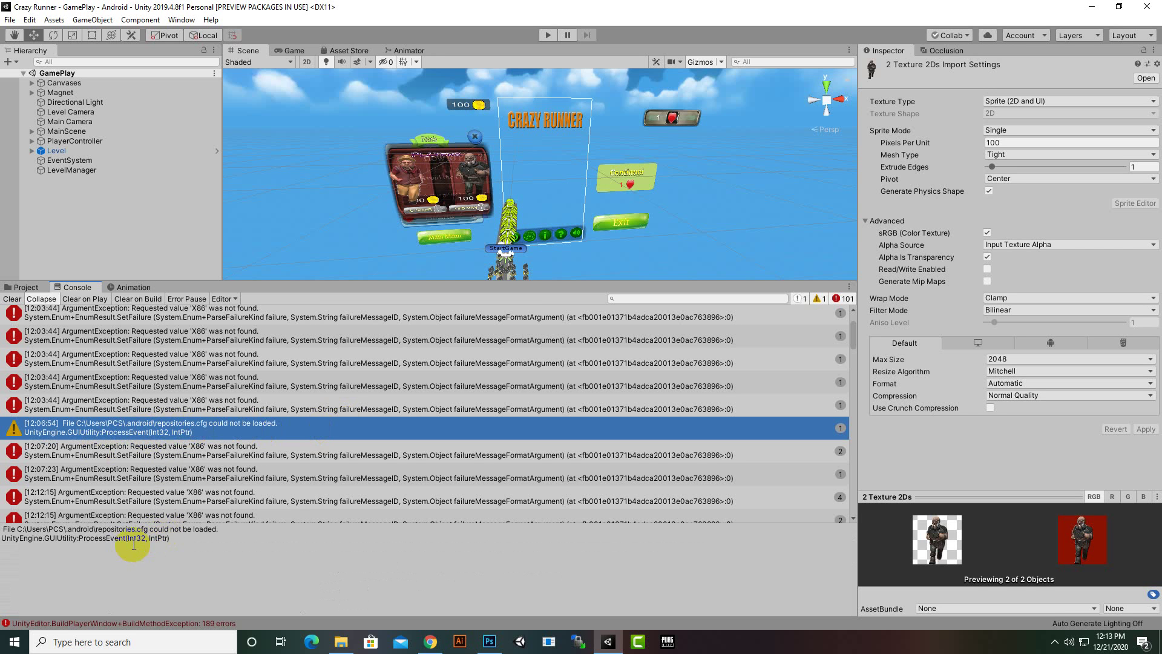
drag(149, 529, 18, 530)
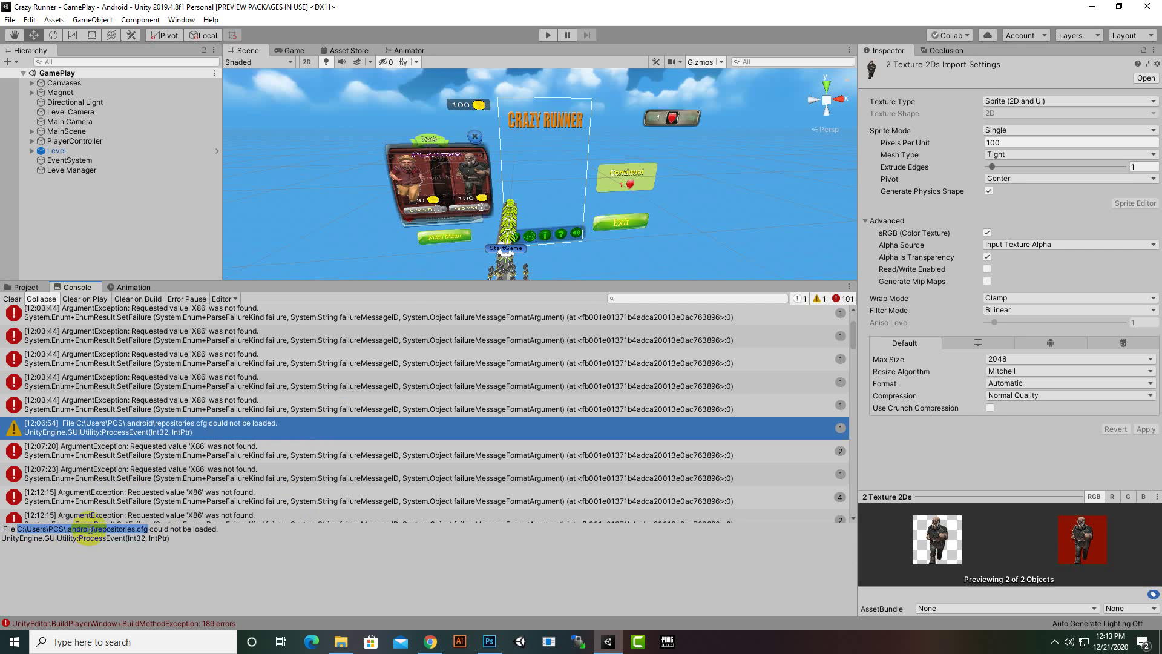
In File Explorer, navigate to the .android folder using the pasted warning path
click(355, 634)
click(233, 44)
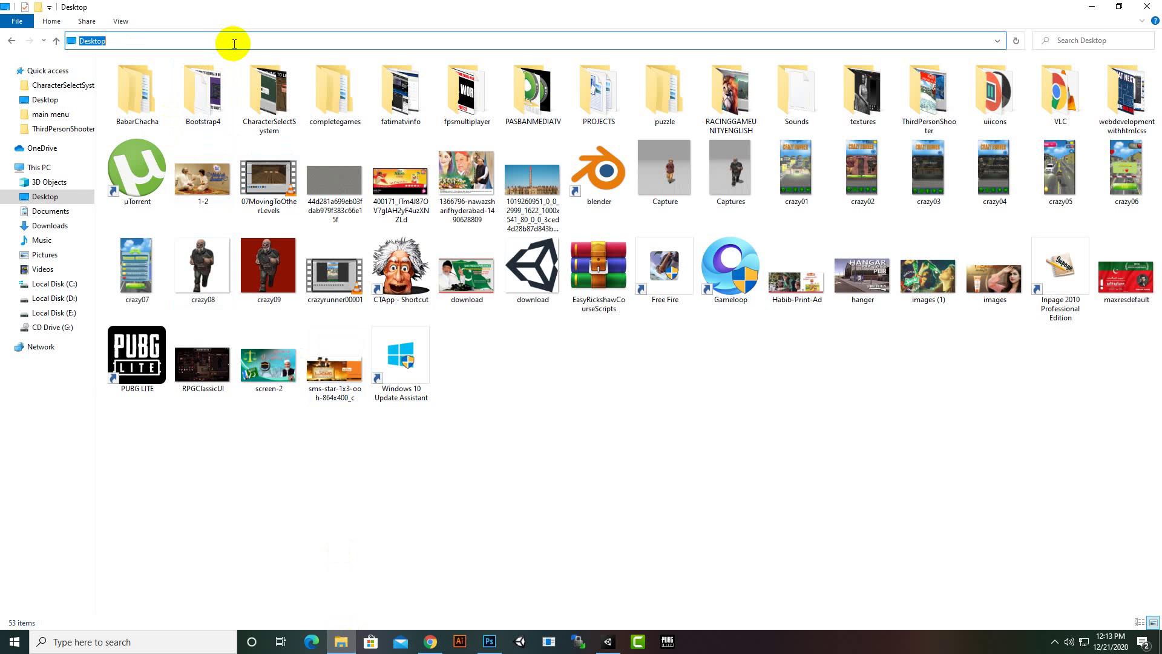
text(C:\Users\PCS\.android\repositories.cfg)
drag(235, 44, 152, 43)
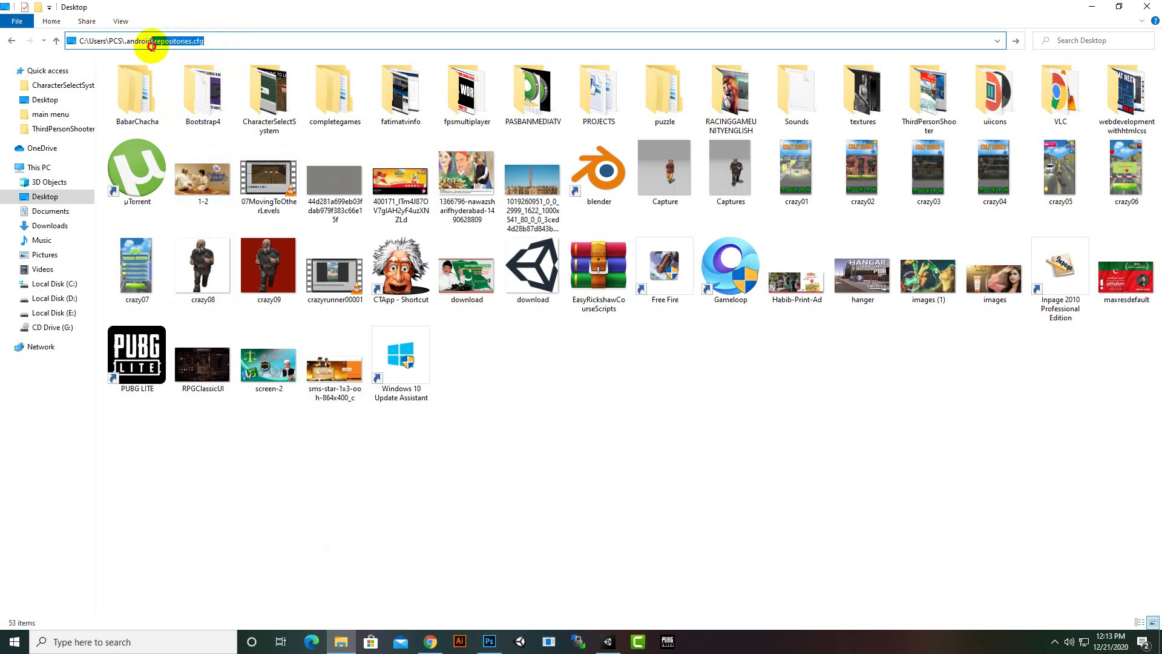
key(BackSpace)
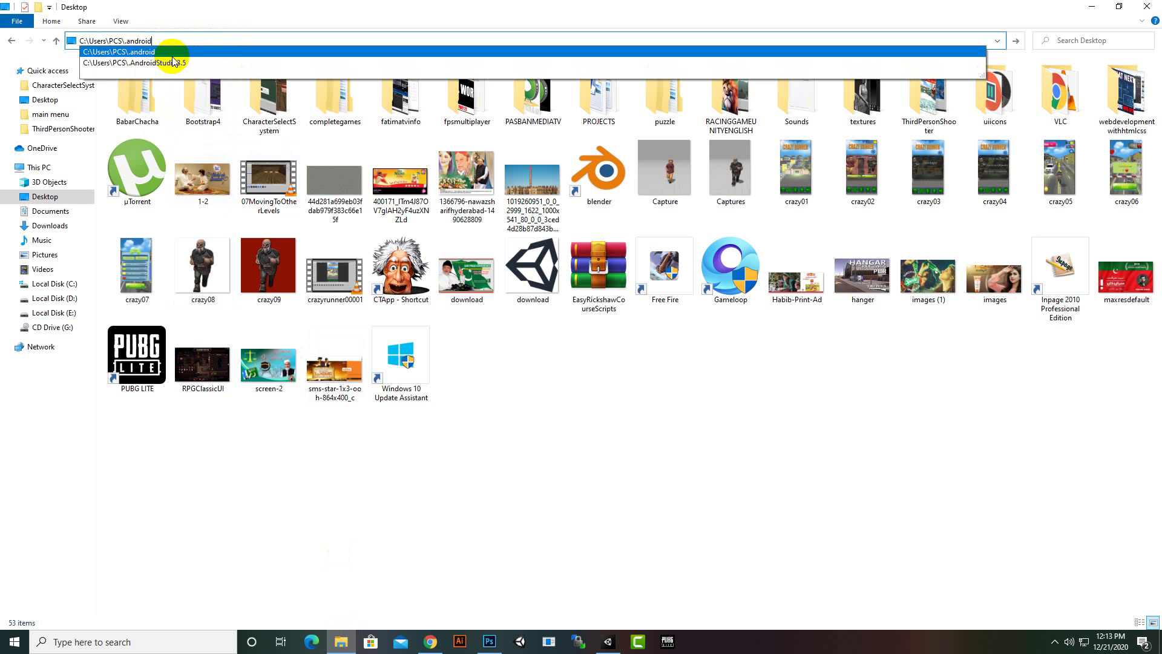
key(Return)
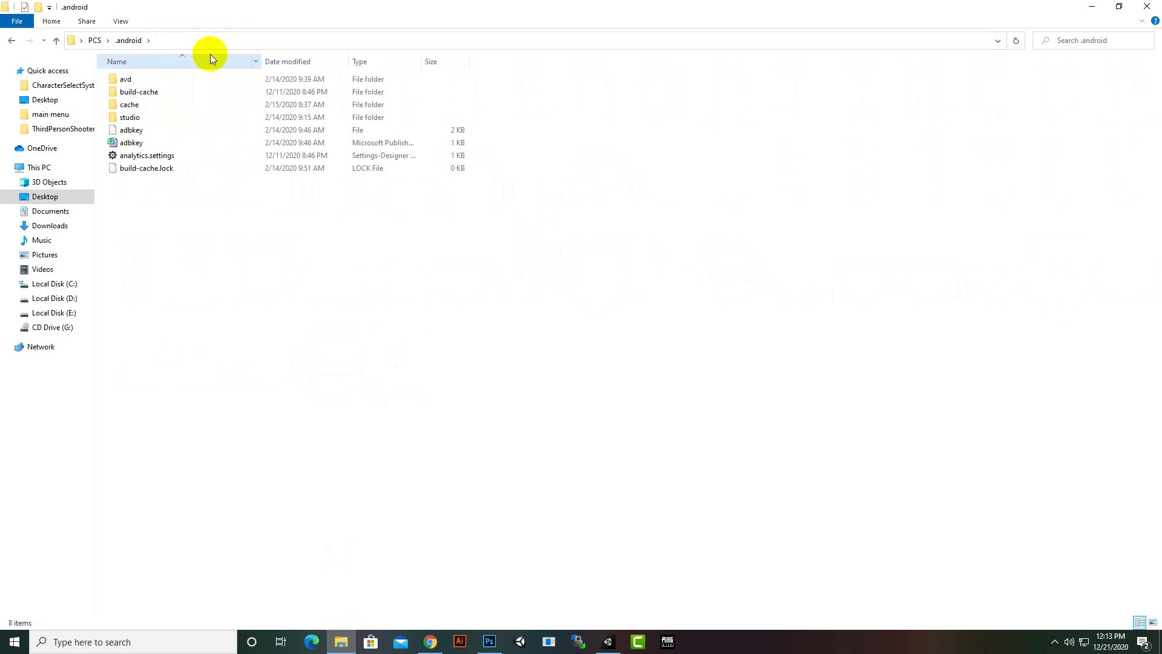
Create a new empty text document named repositories.rfg in the .android folder
right_click(244, 206)
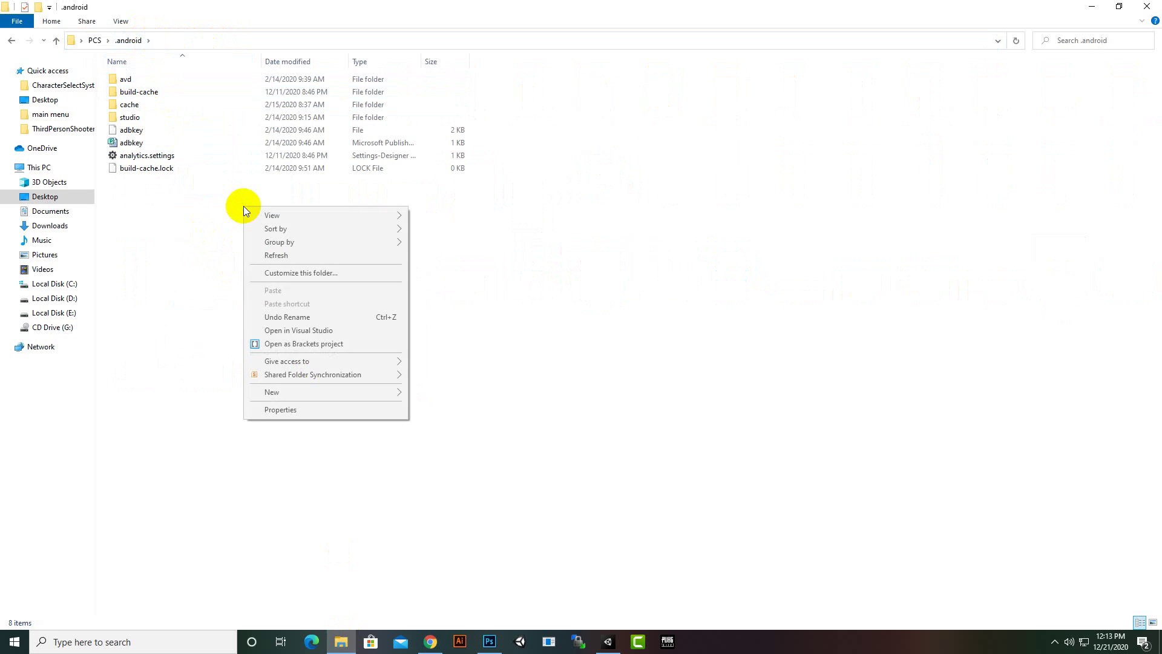
mouse_move(288, 396)
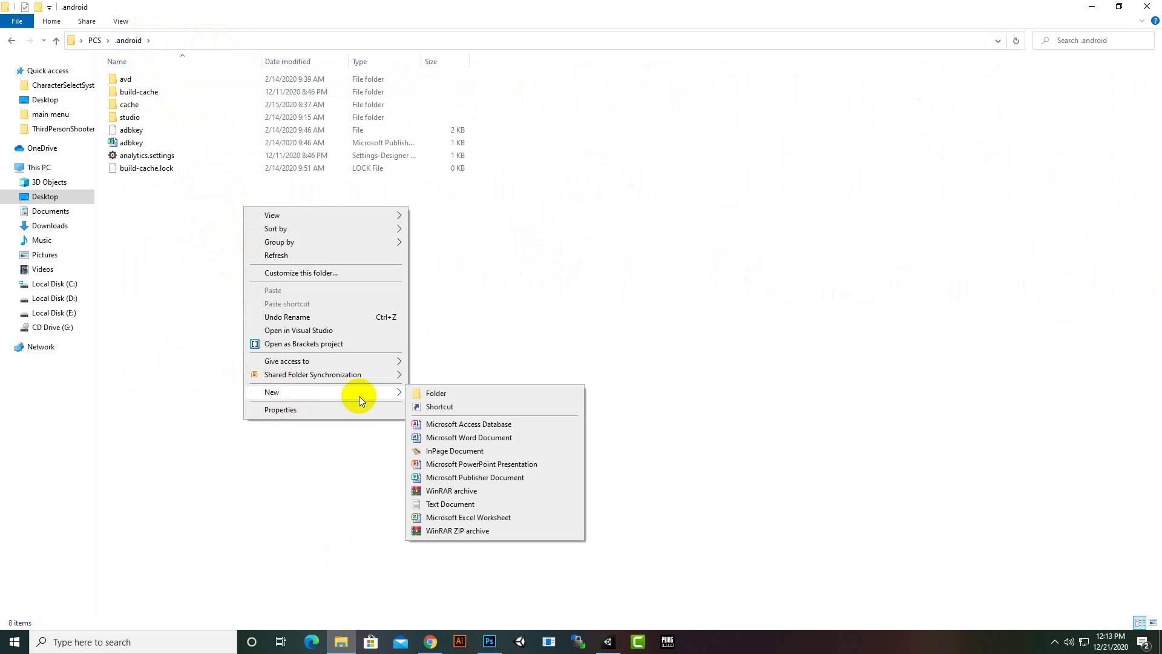
click(451, 508)
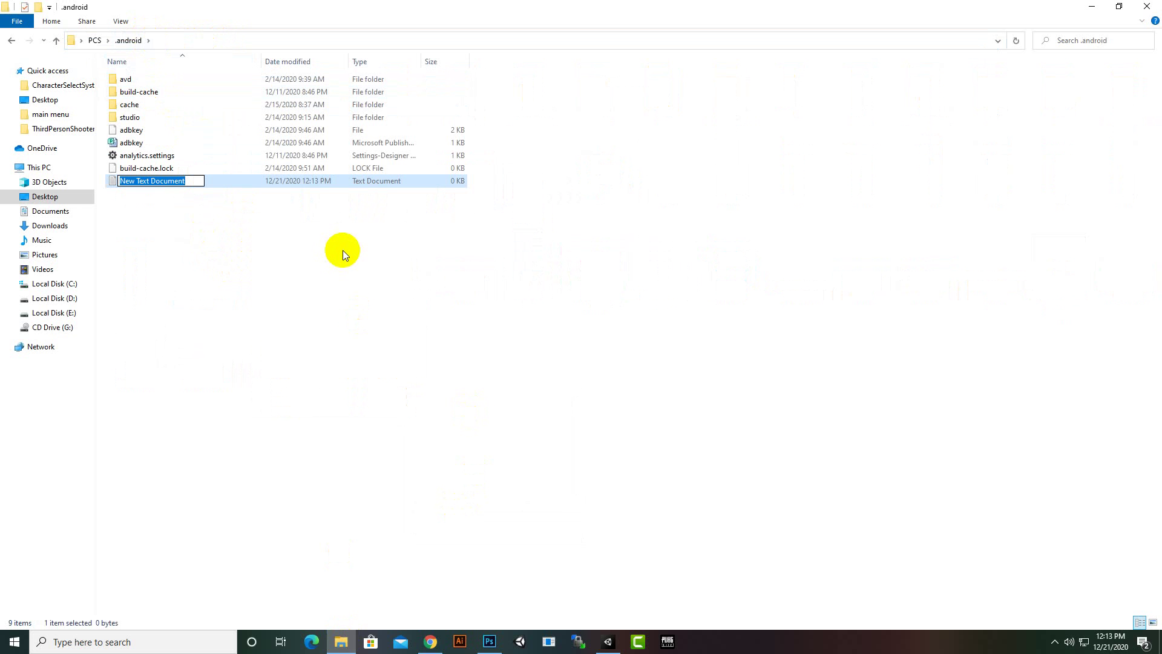
text(repo)
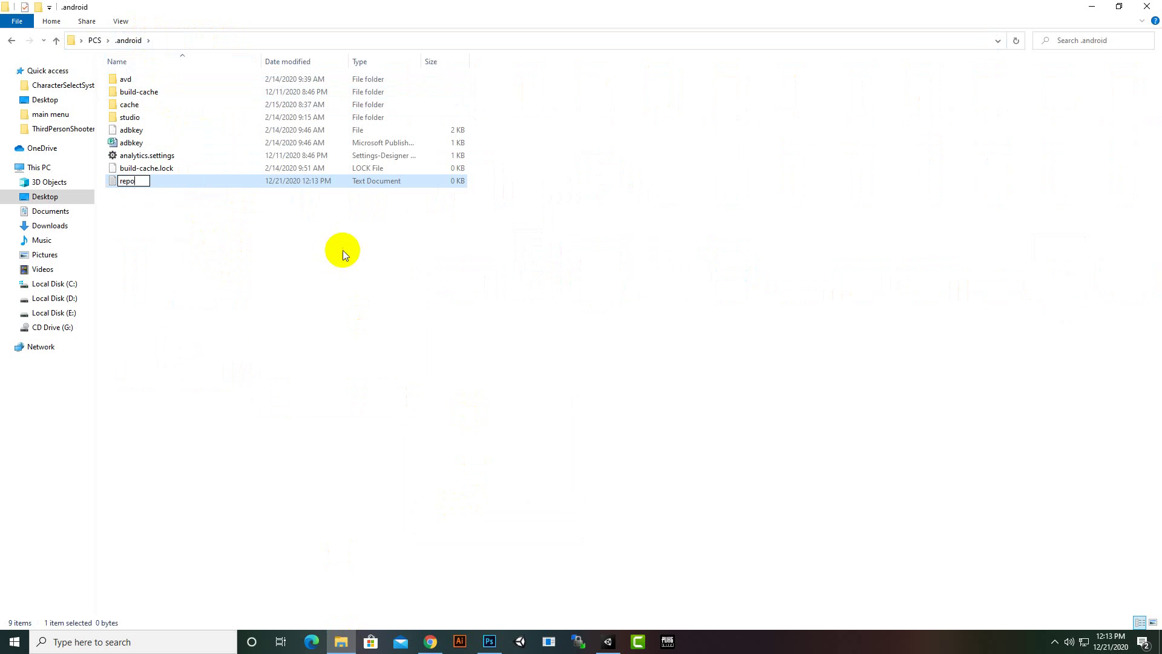
text(sitor)
text(ies.)
text(r)
text(fg)
key(Return)
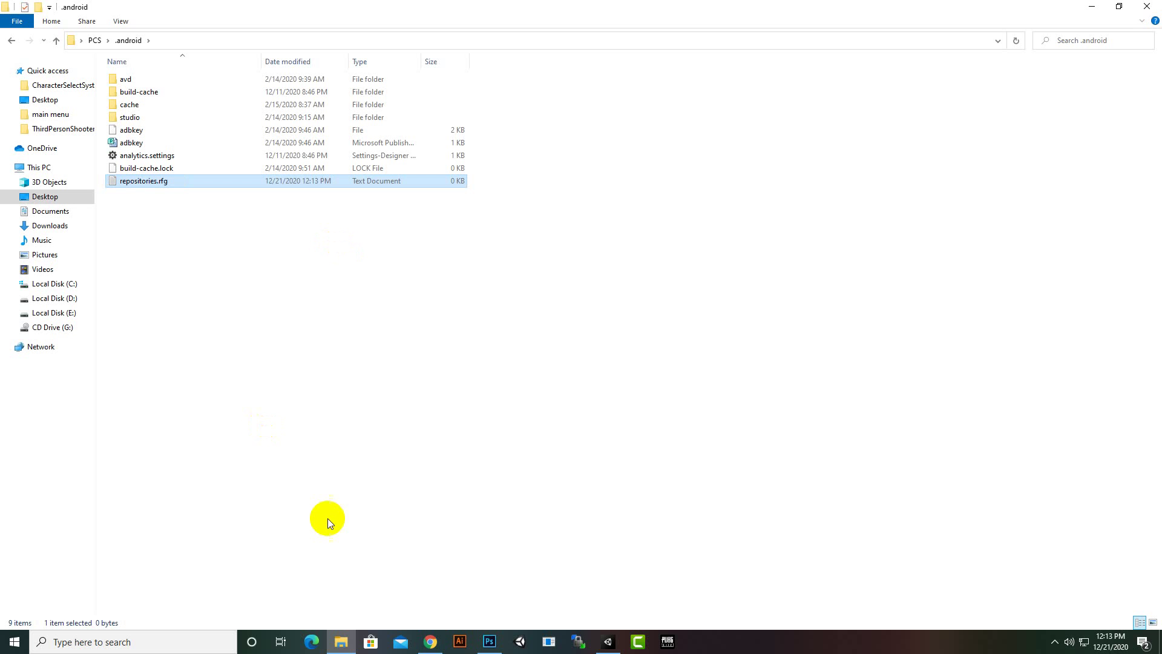
Copy the repositories.cfg file name from Unity's warning and return to the .android folder
click(607, 642)
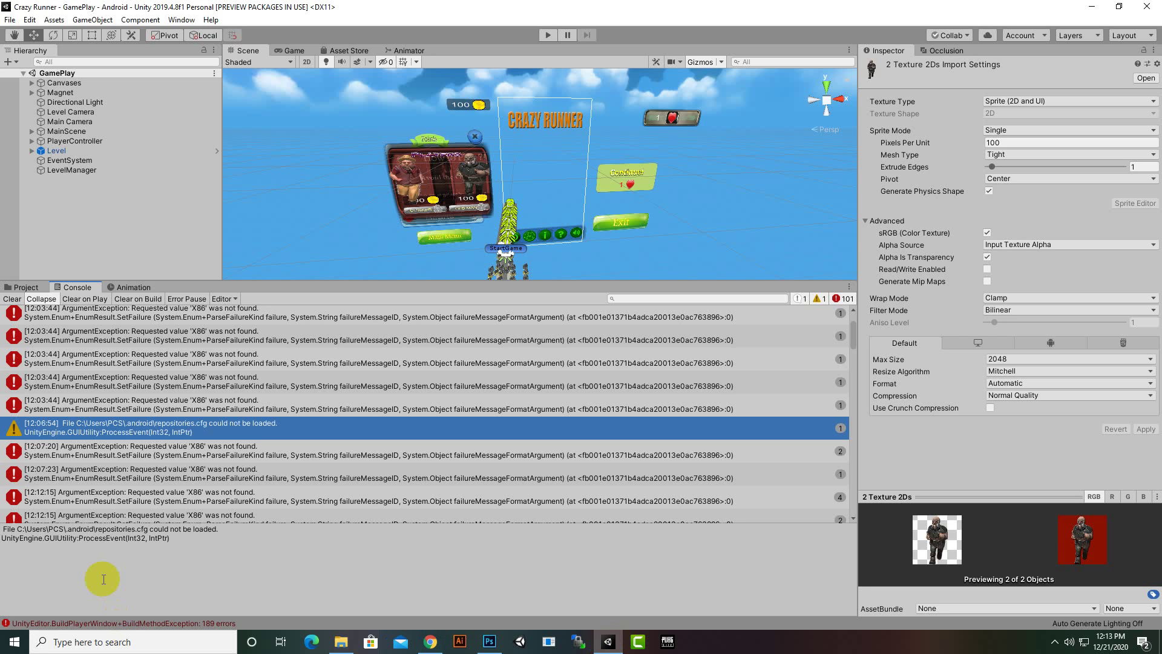
double_click(136, 531)
drag(136, 531, 100, 530)
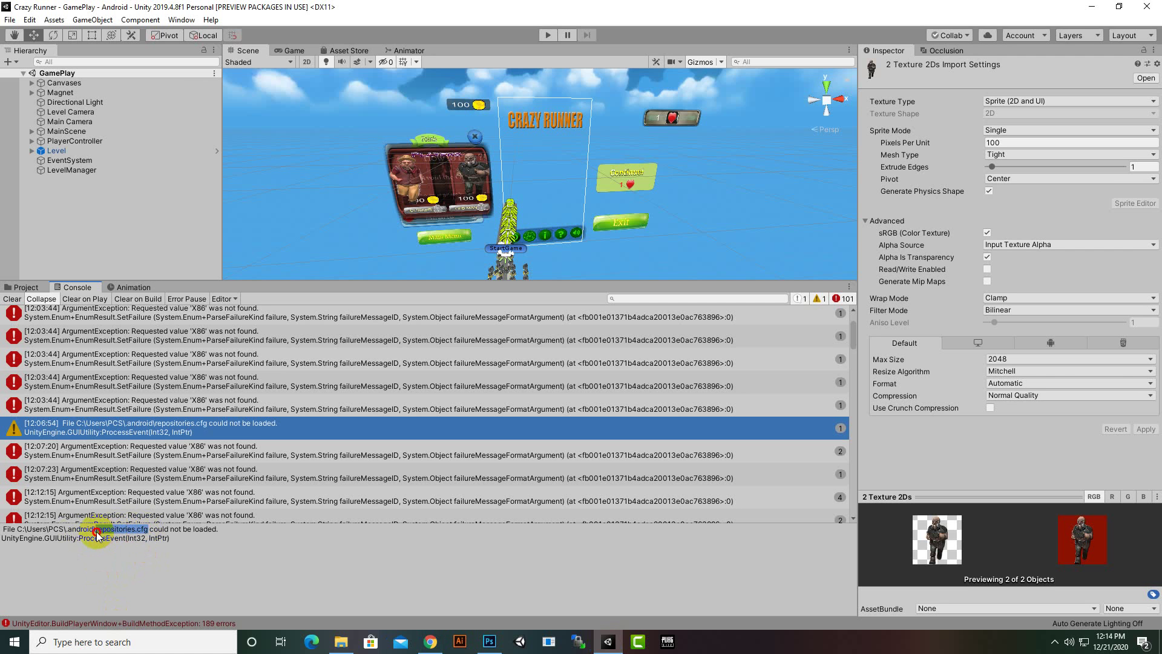
click(341, 643)
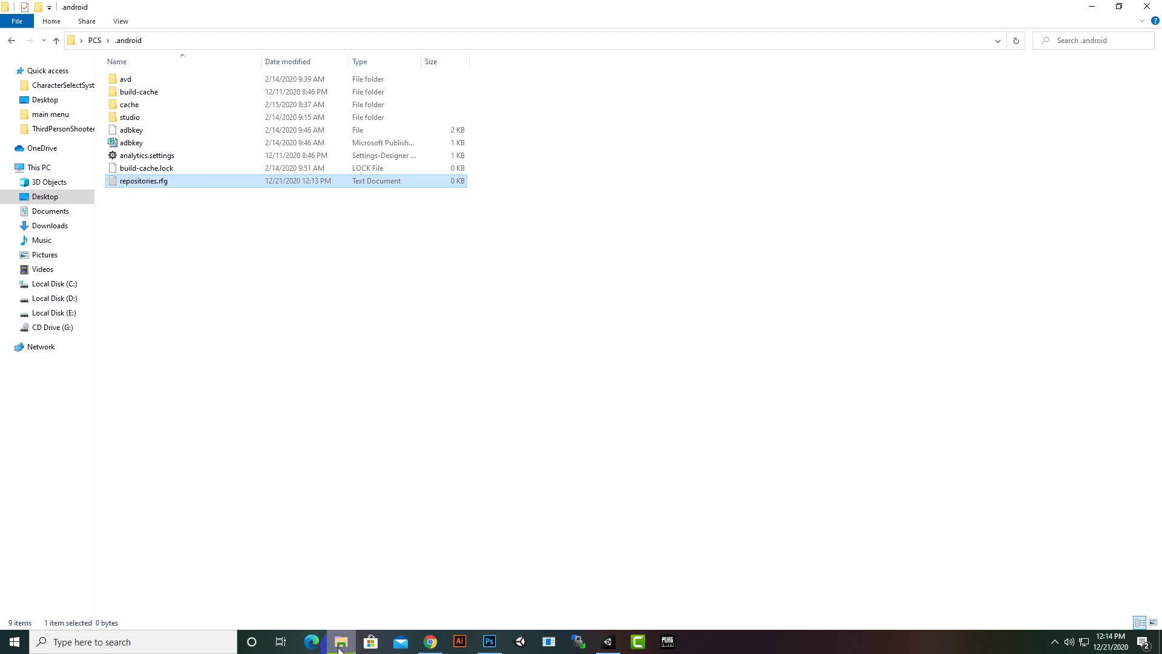
Rename the repositories.rfg file to repositories.cfg
right_click(189, 183)
click(233, 476)
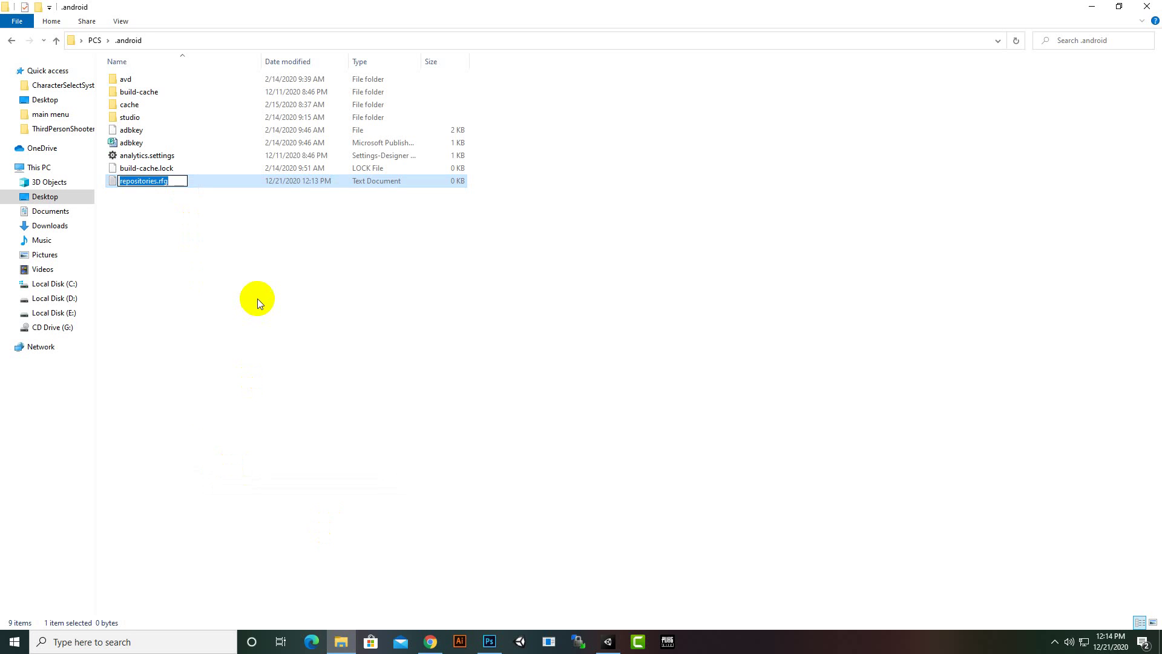
text(repositories.cfg)
key(Return)
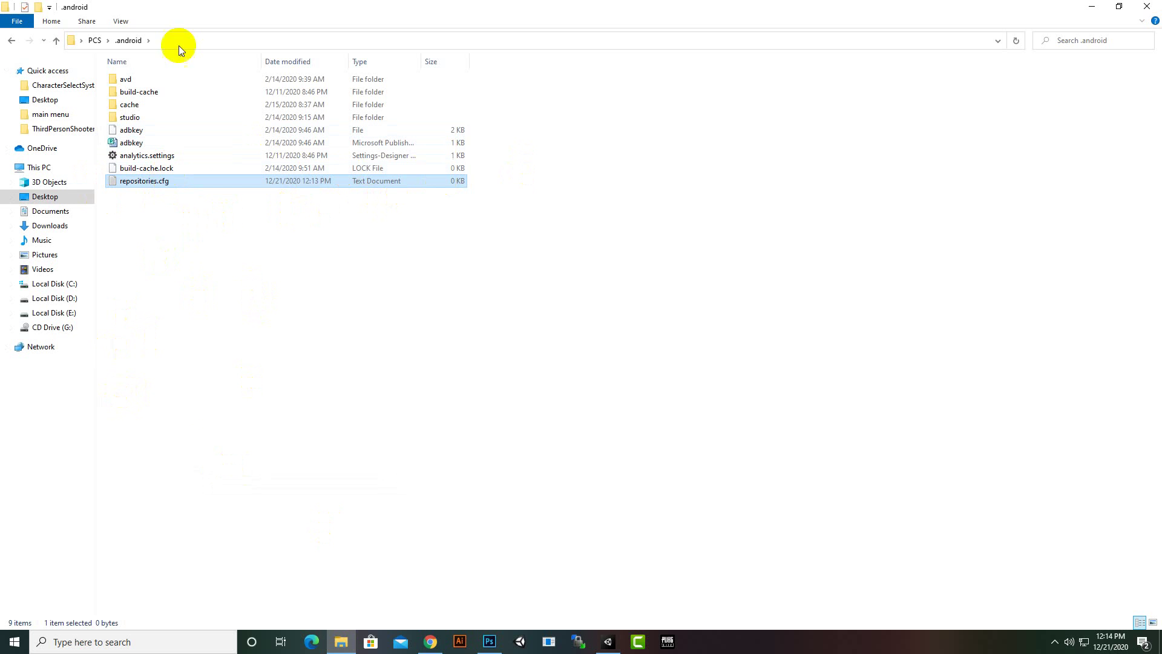
Show file extensions, strip .txt so the file becomes repositories.cfg, then return to Unity
click(127, 21)
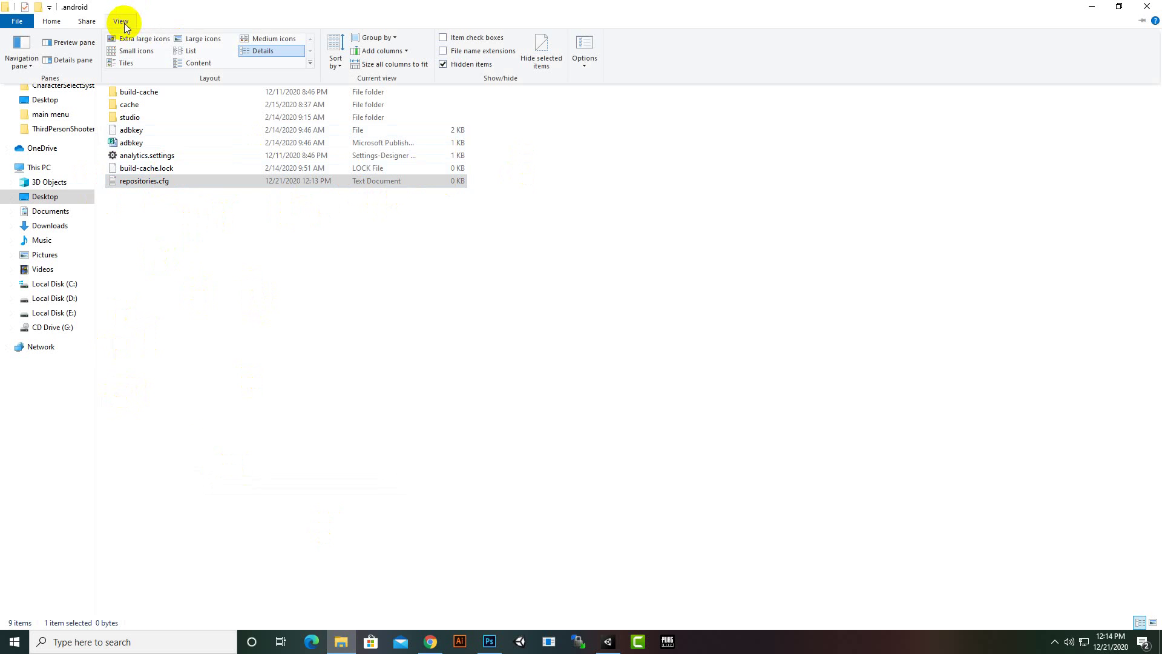
click(478, 54)
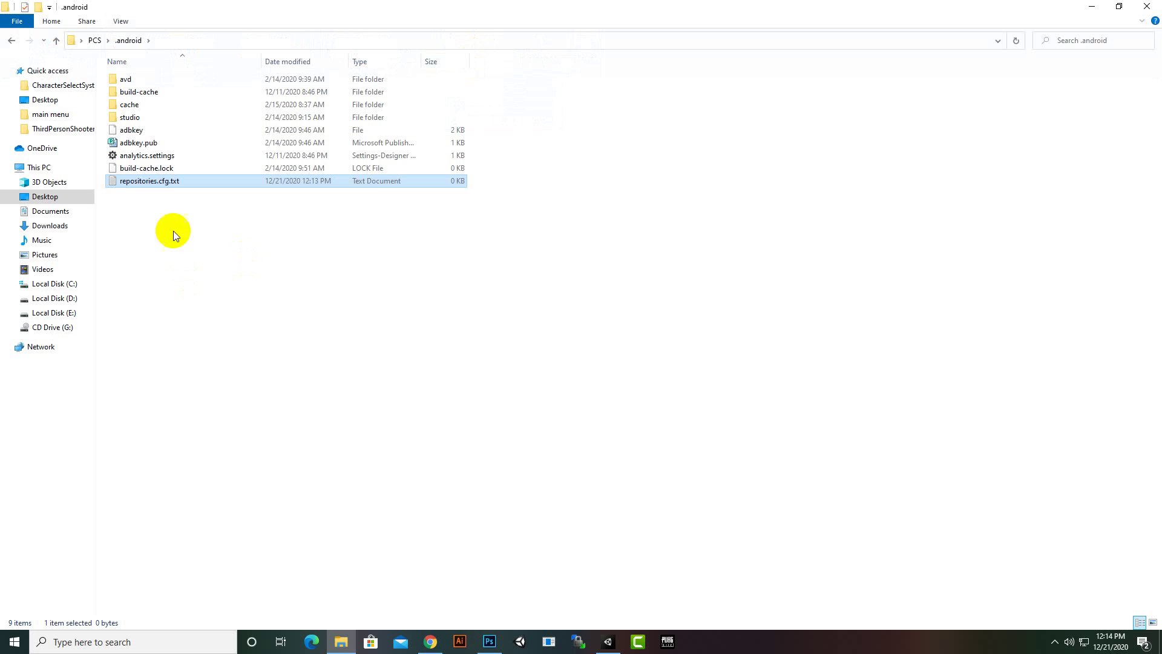
right_click(170, 185)
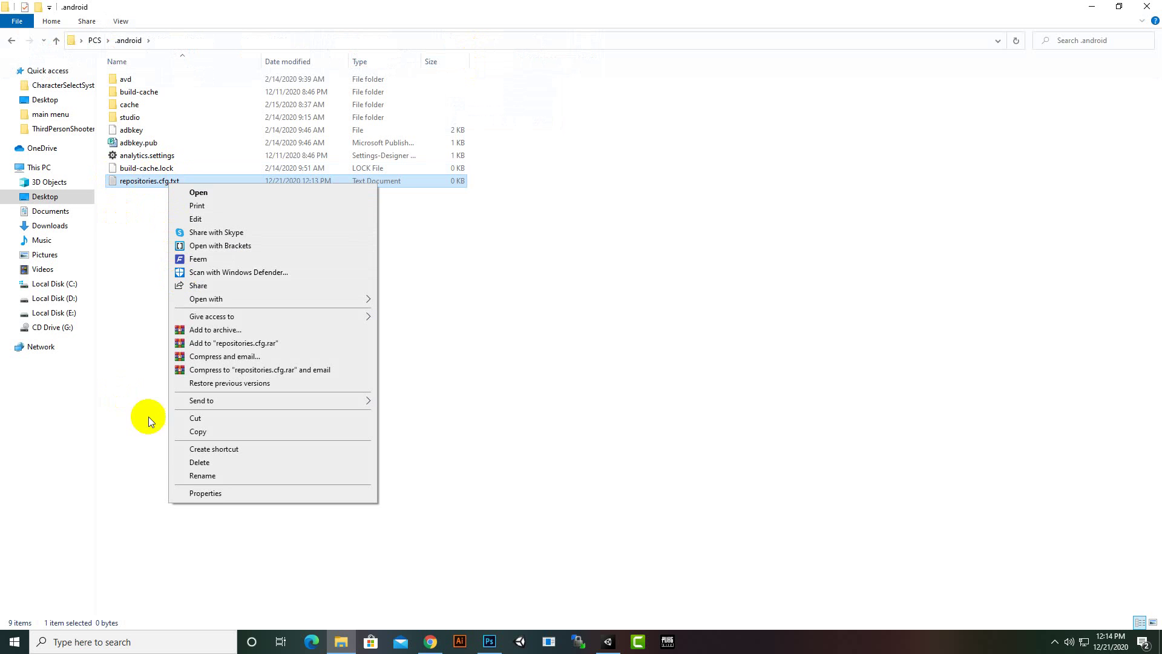
click(203, 475)
click(187, 181)
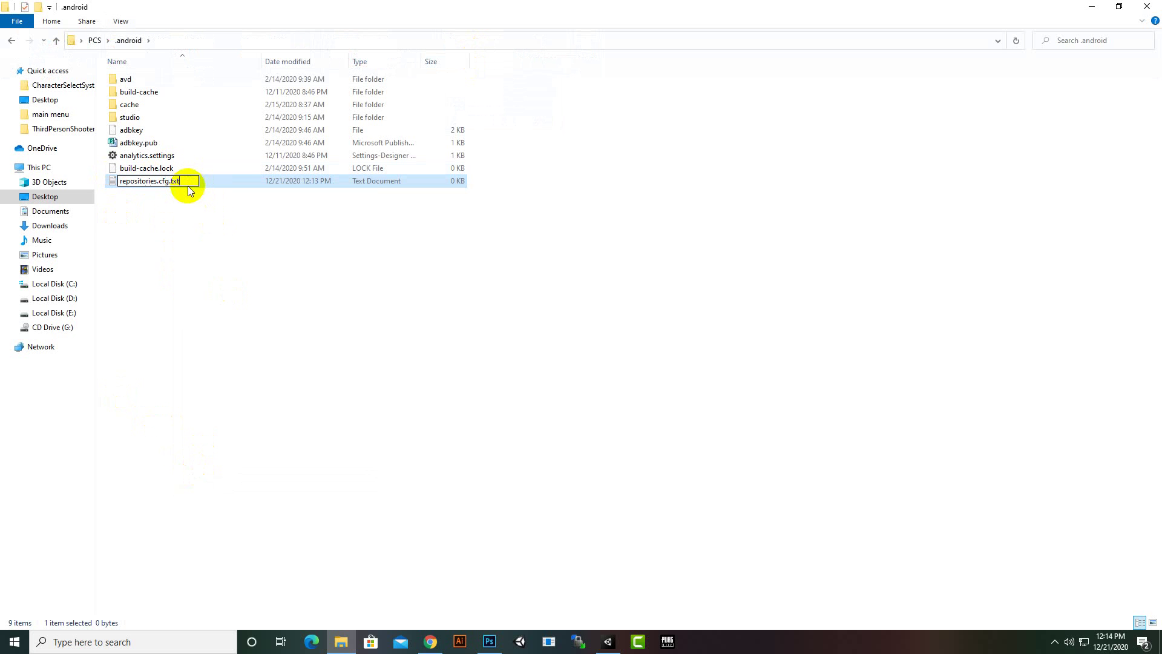
key(Return)
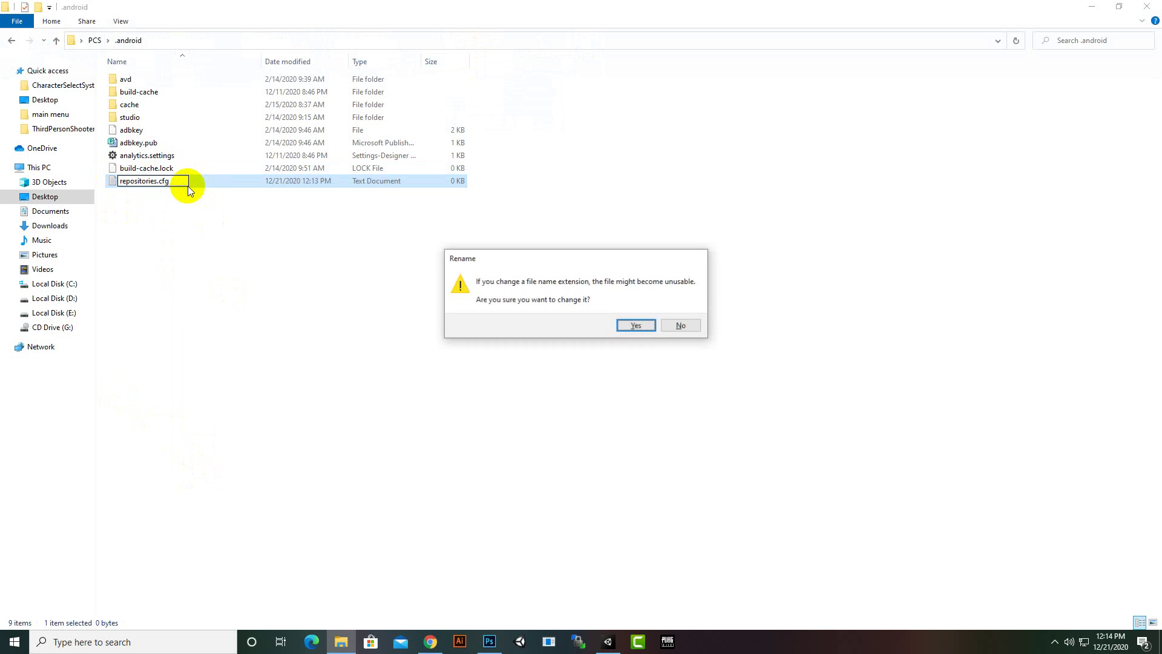
key(Return)
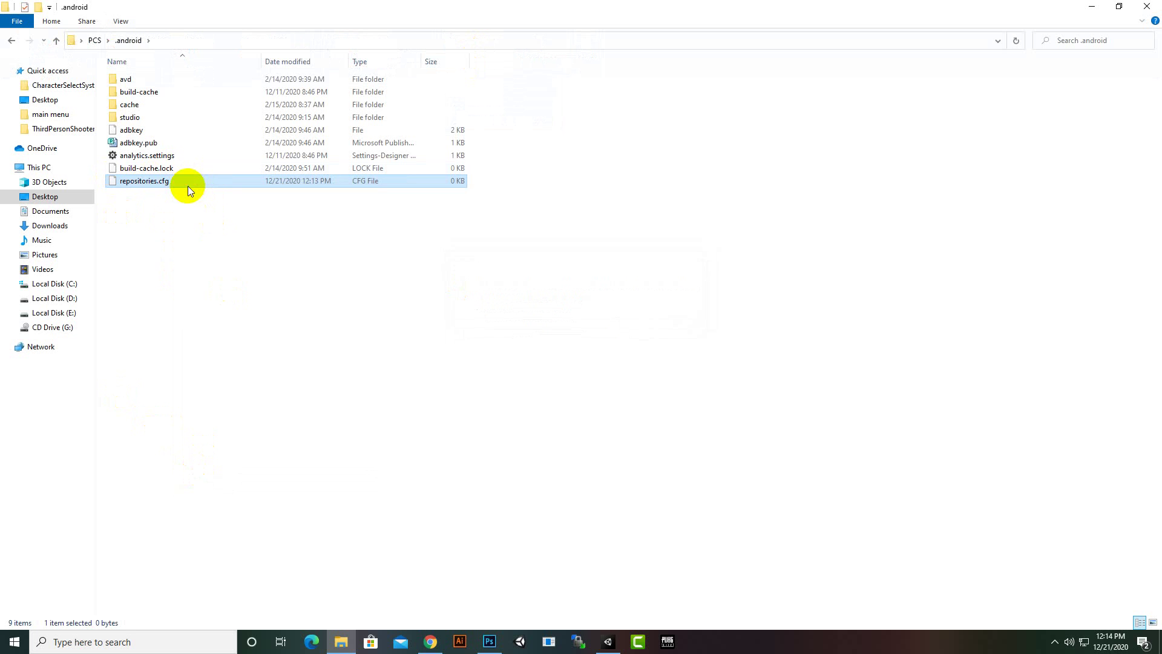
click(173, 193)
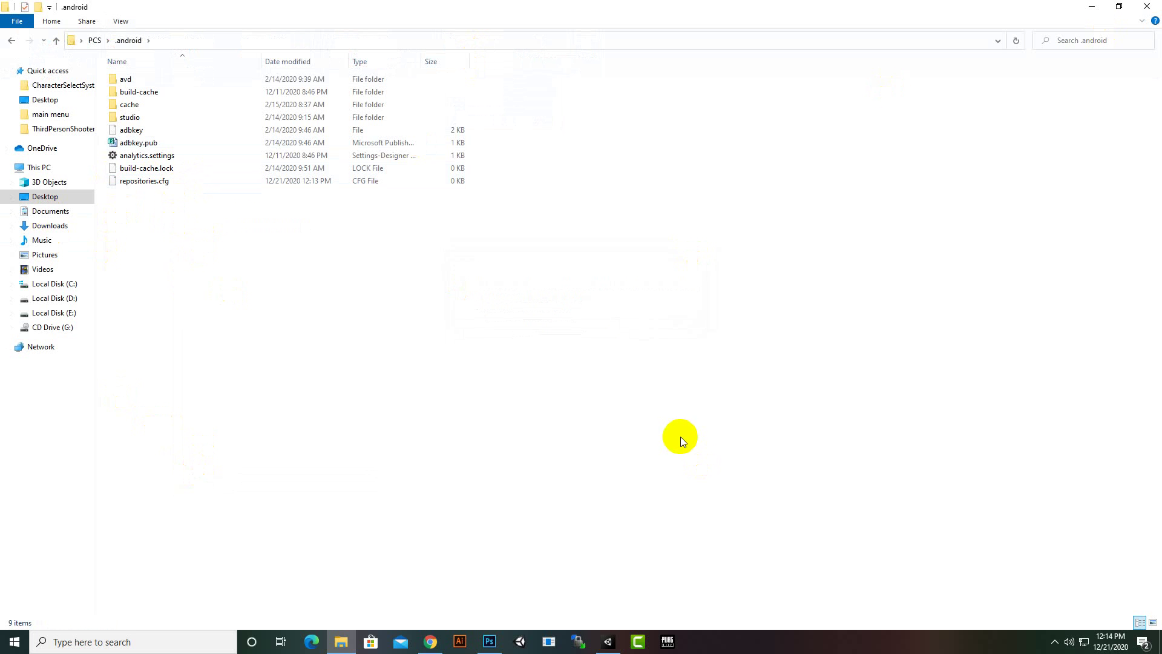
click(608, 642)
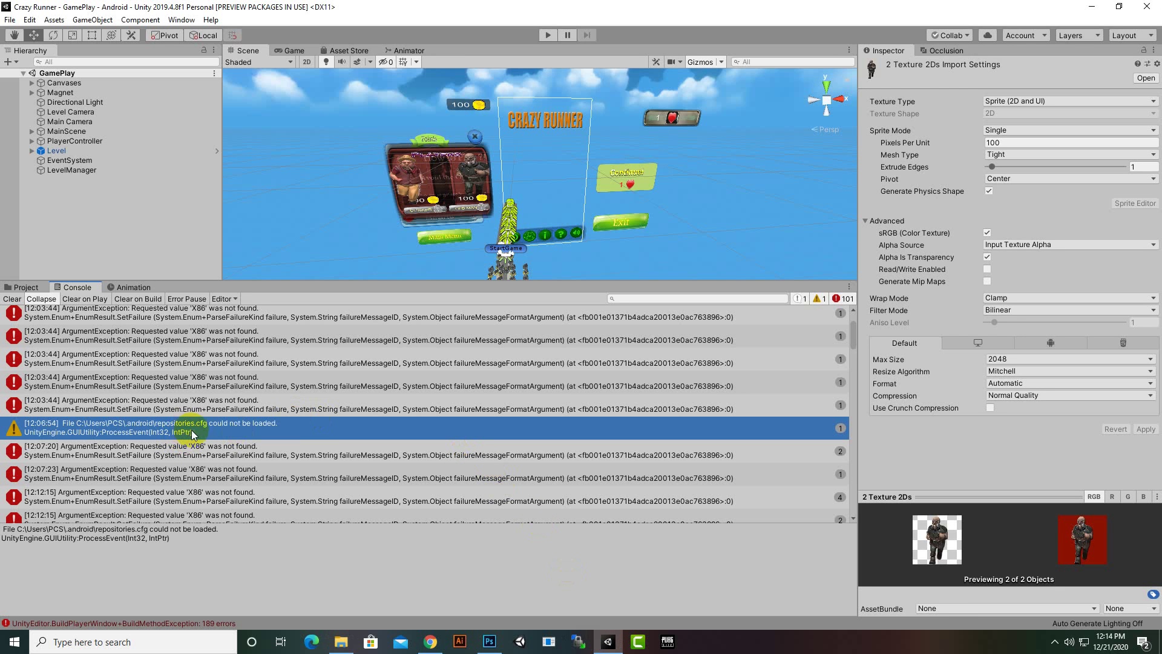
Open the CommandInvokationFailure error and copy its path up to the AndroidPlayer folder
scroll(362, 491, down, 3)
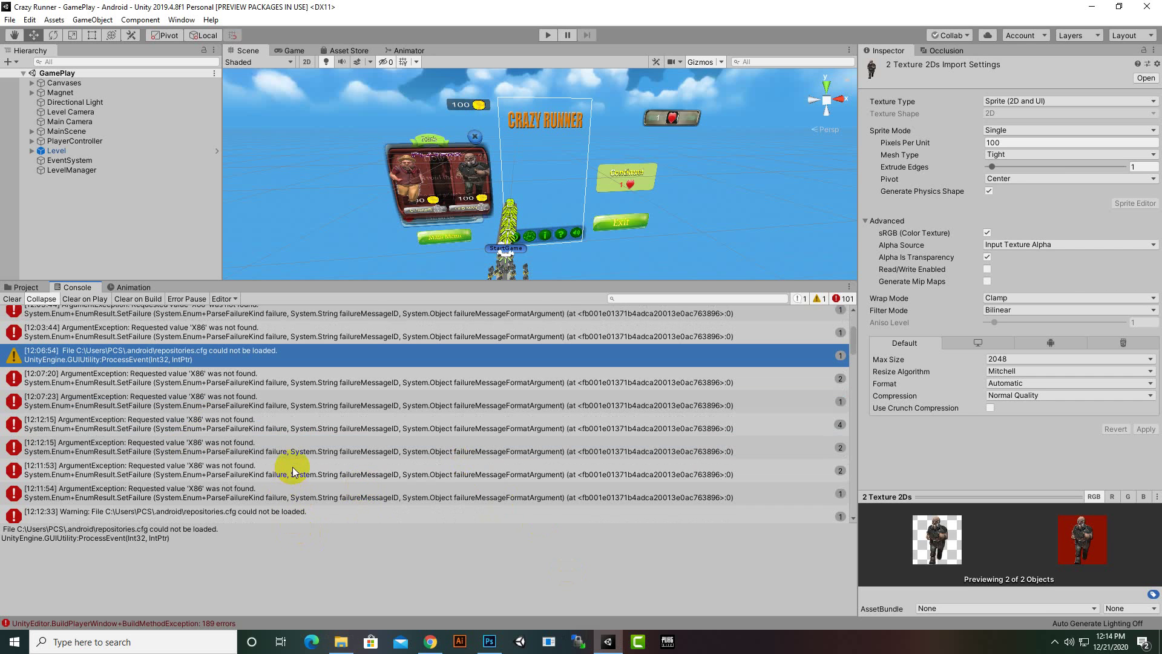
scroll(292, 466, down, 5)
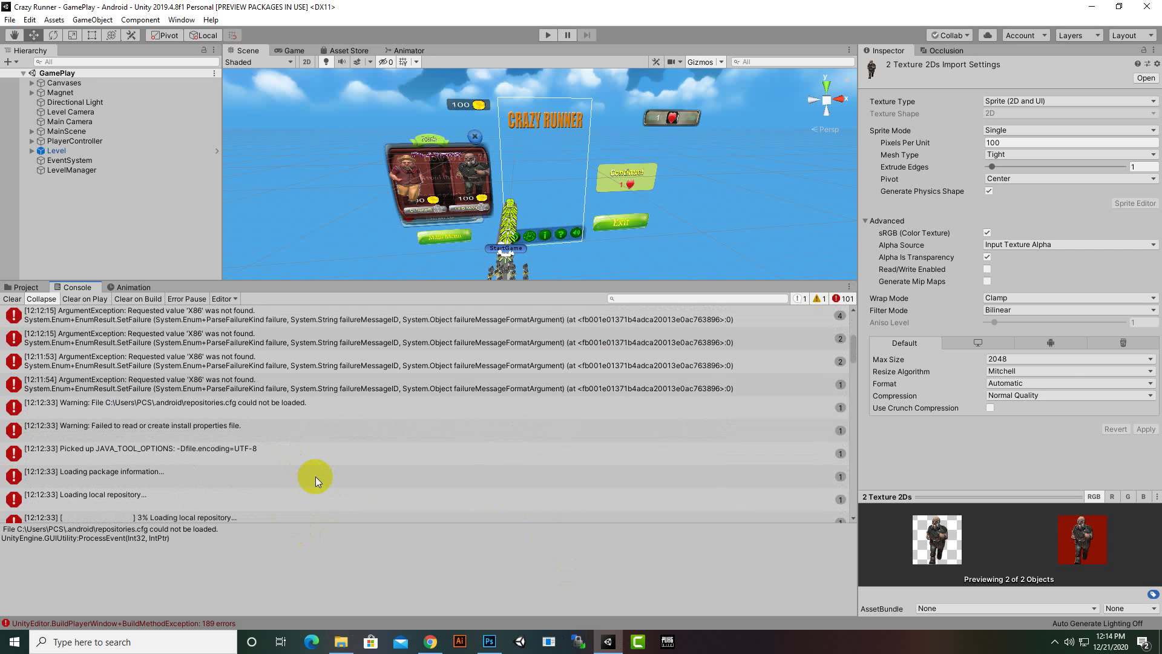
scroll(315, 474, down, 3)
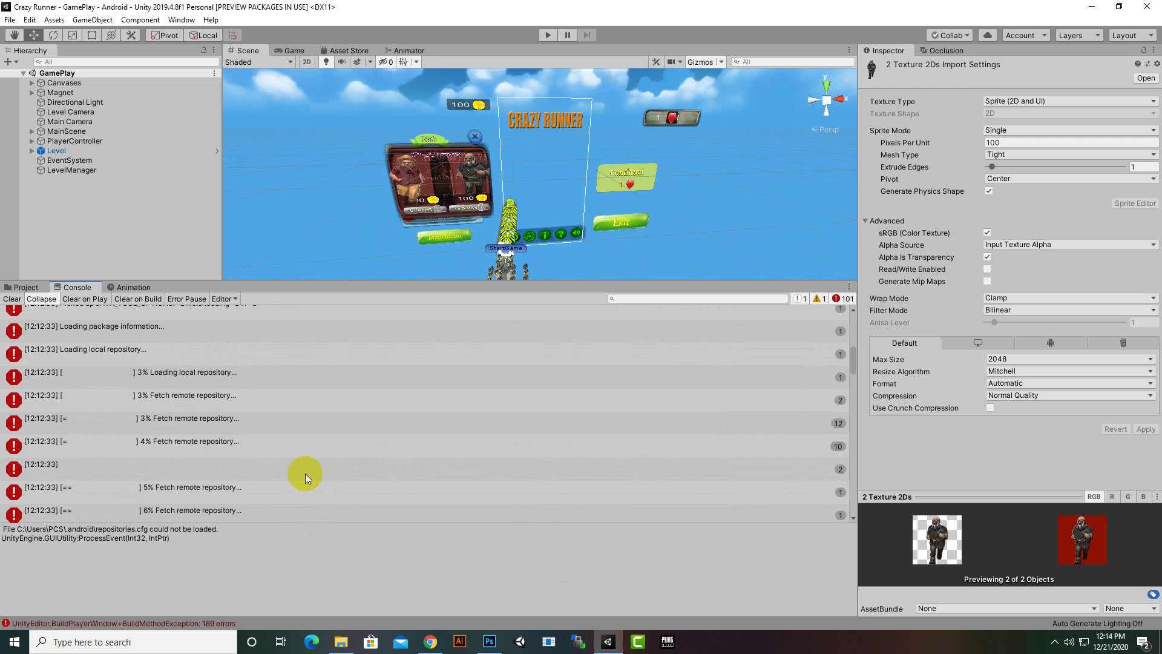
scroll(305, 474, down, 3)
scroll(302, 474, down, 3)
scroll(301, 473, down, 5)
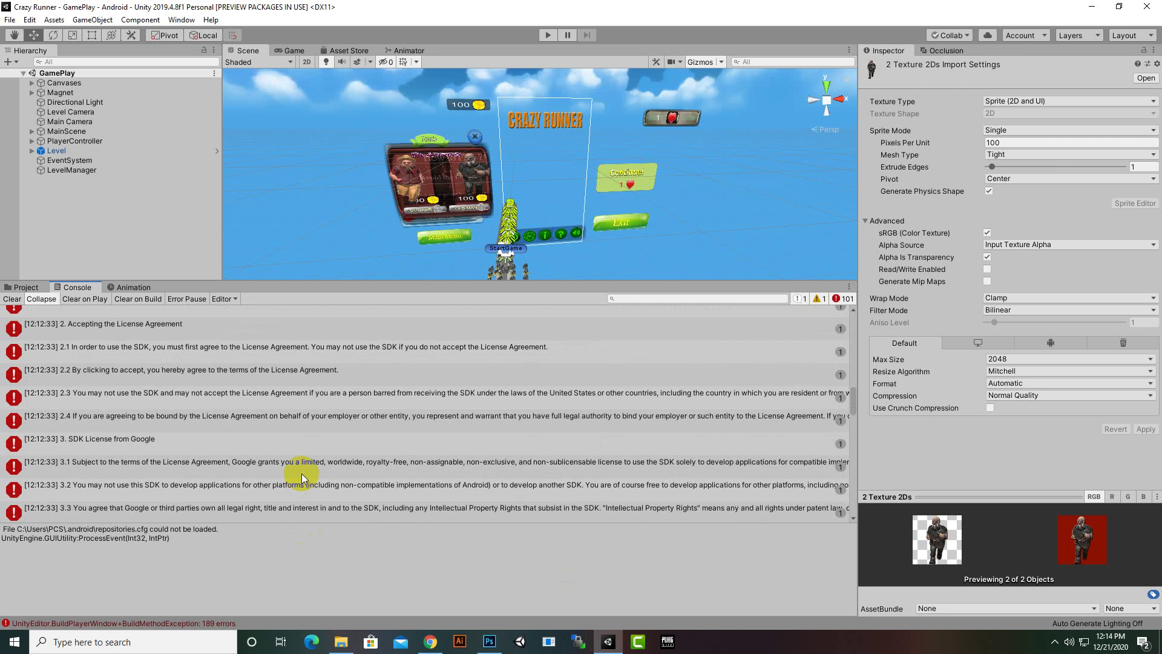
scroll(301, 473, down, 3)
scroll(302, 474, down, 2)
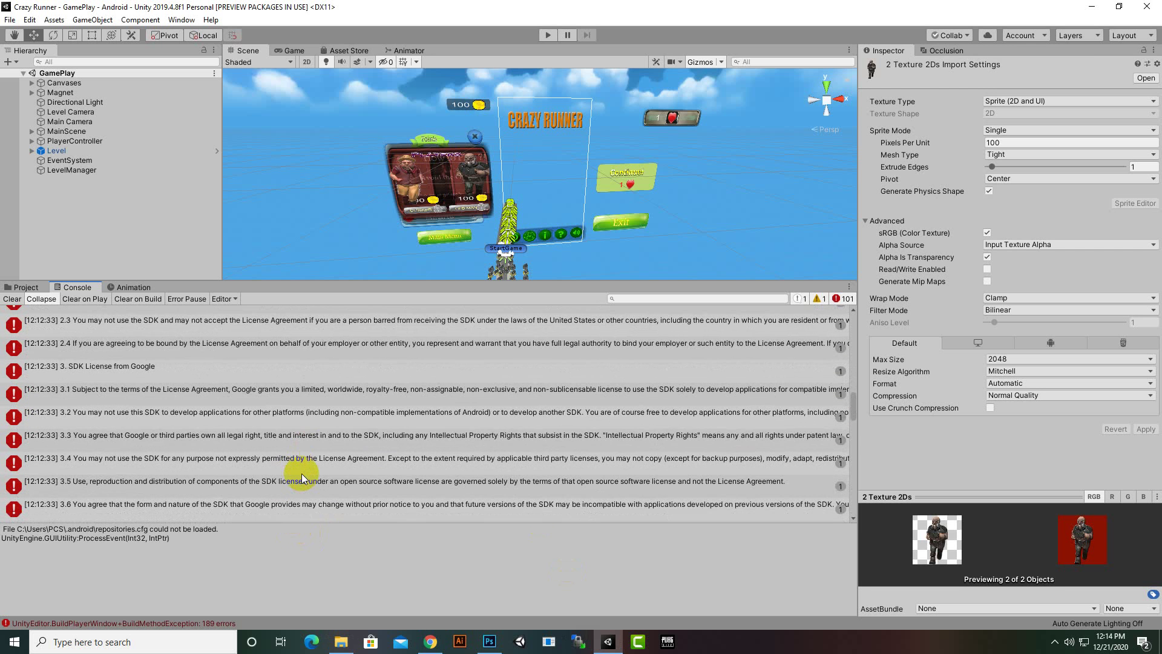
scroll(302, 474, down, 2)
scroll(300, 473, down, 2)
scroll(300, 473, down, 5)
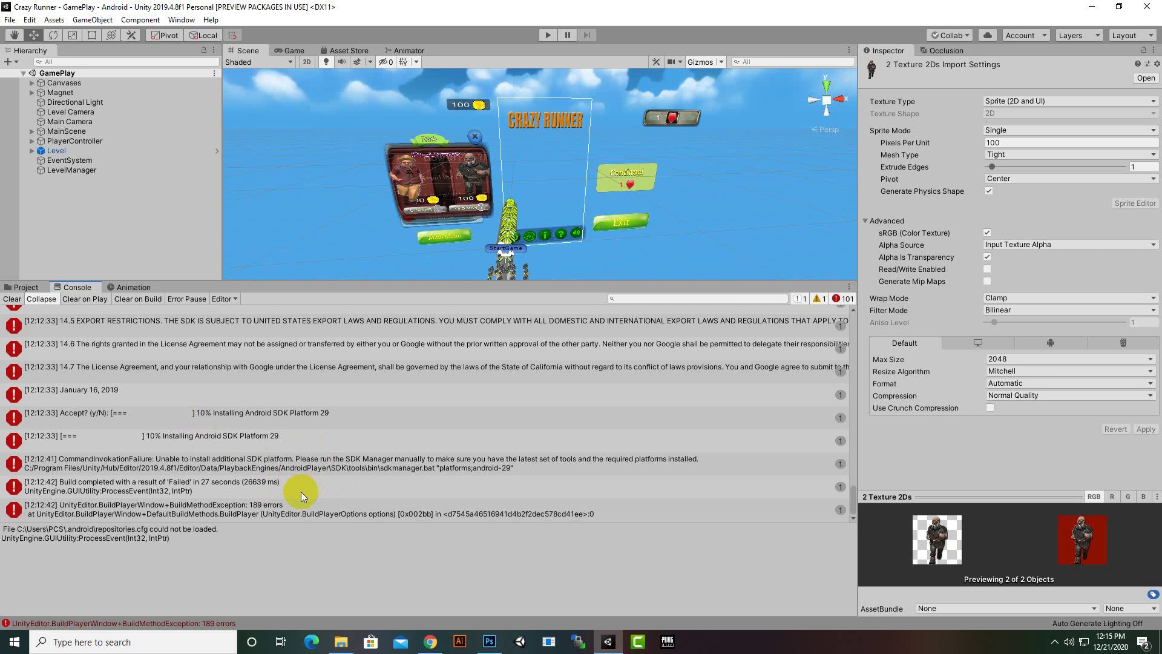
click(428, 471)
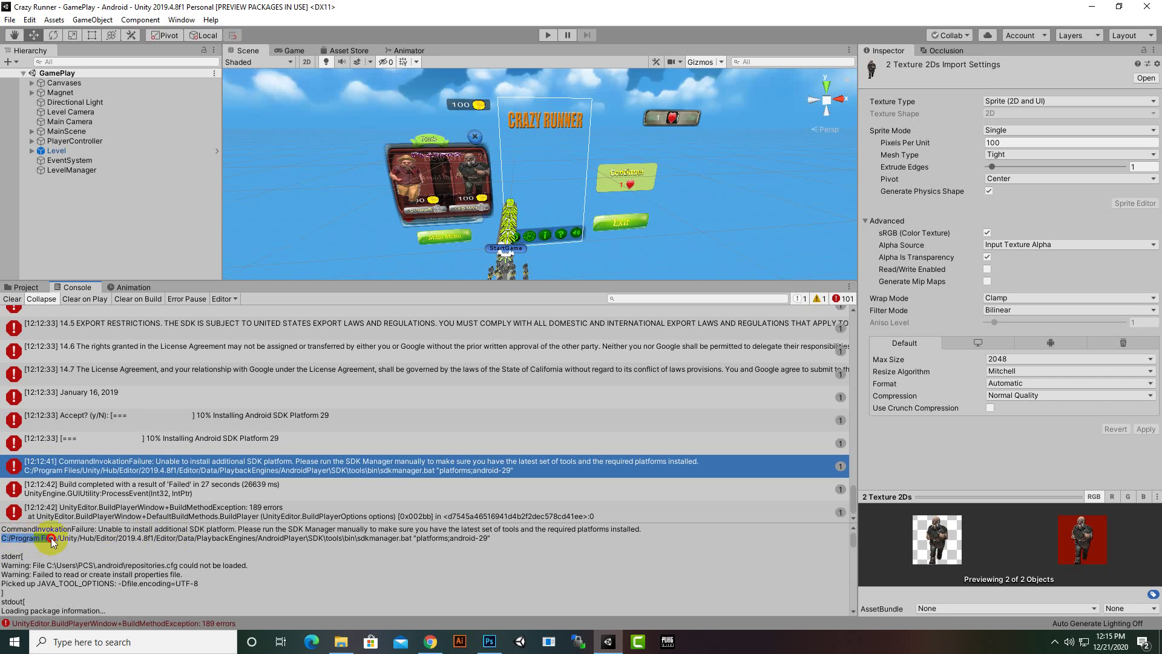
triple_click(97, 542)
drag(98, 546, 303, 540)
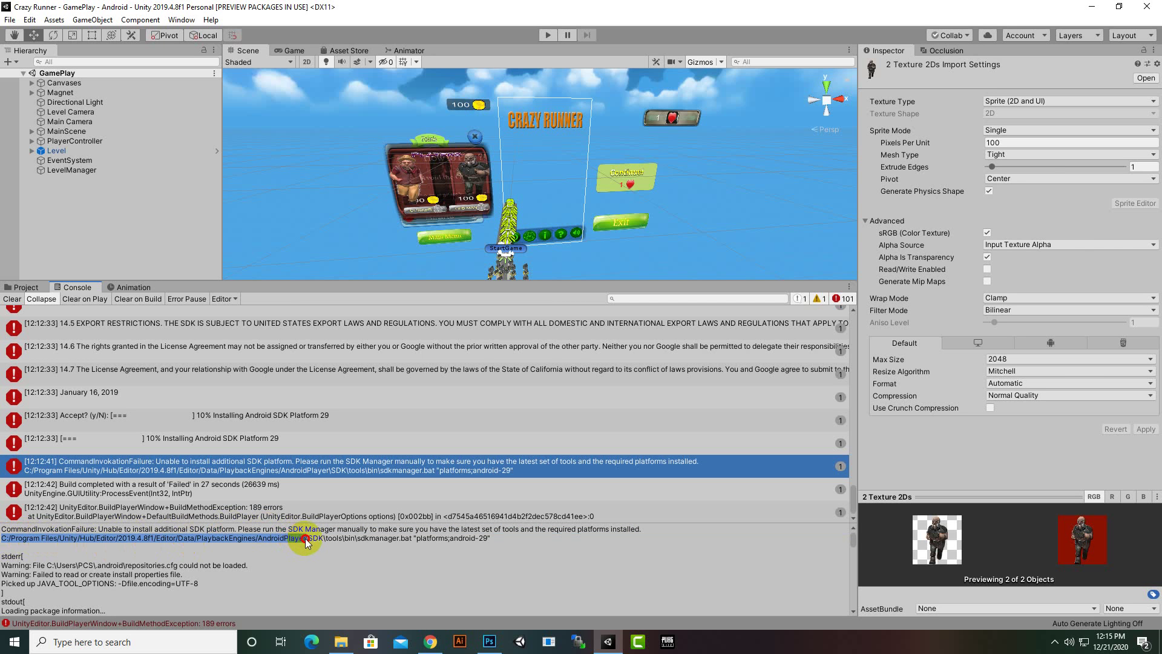
right_click(300, 539)
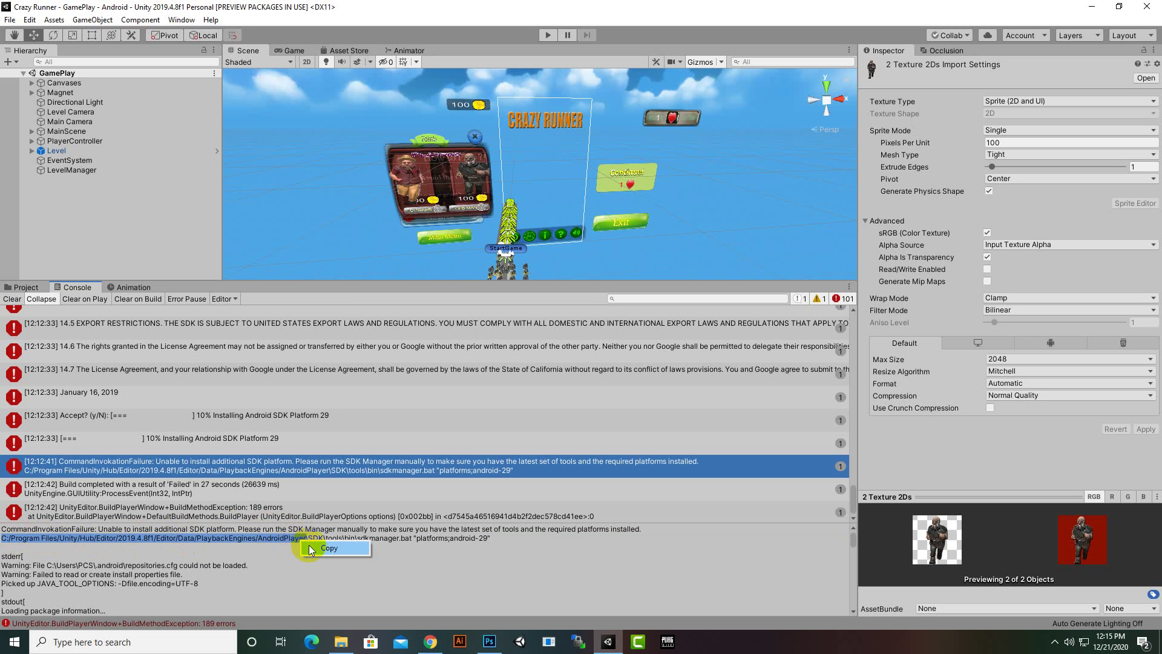
click(317, 548)
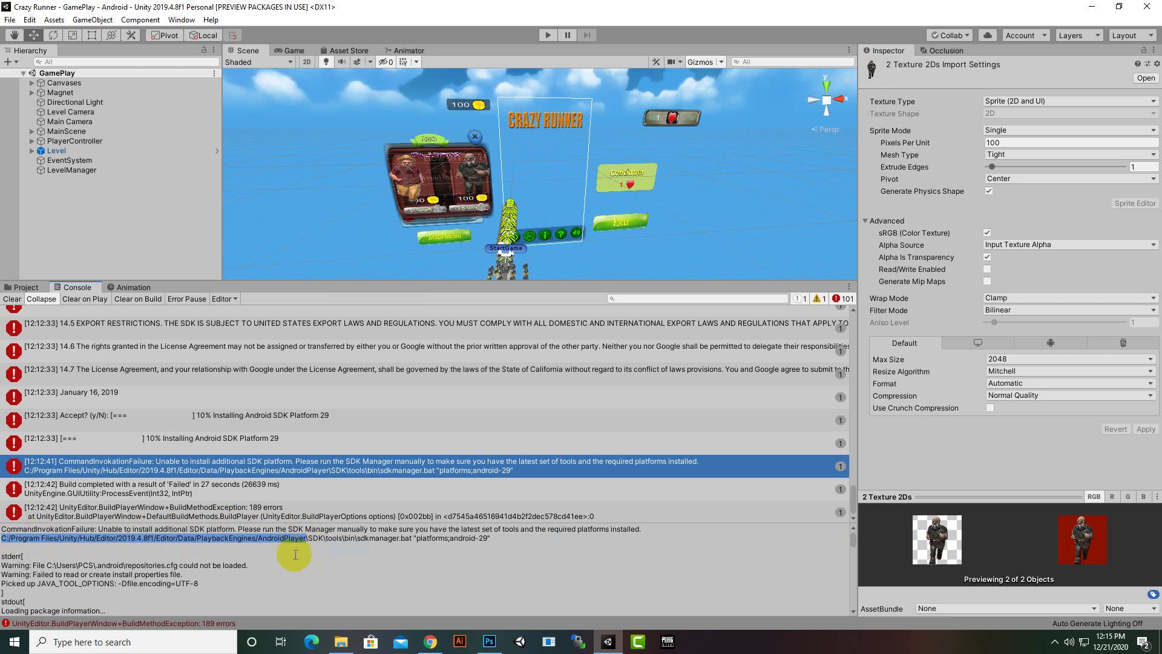
right_click(296, 541)
click(321, 548)
Navigate File Explorer to the copied AndroidPlayer folder path
click(341, 642)
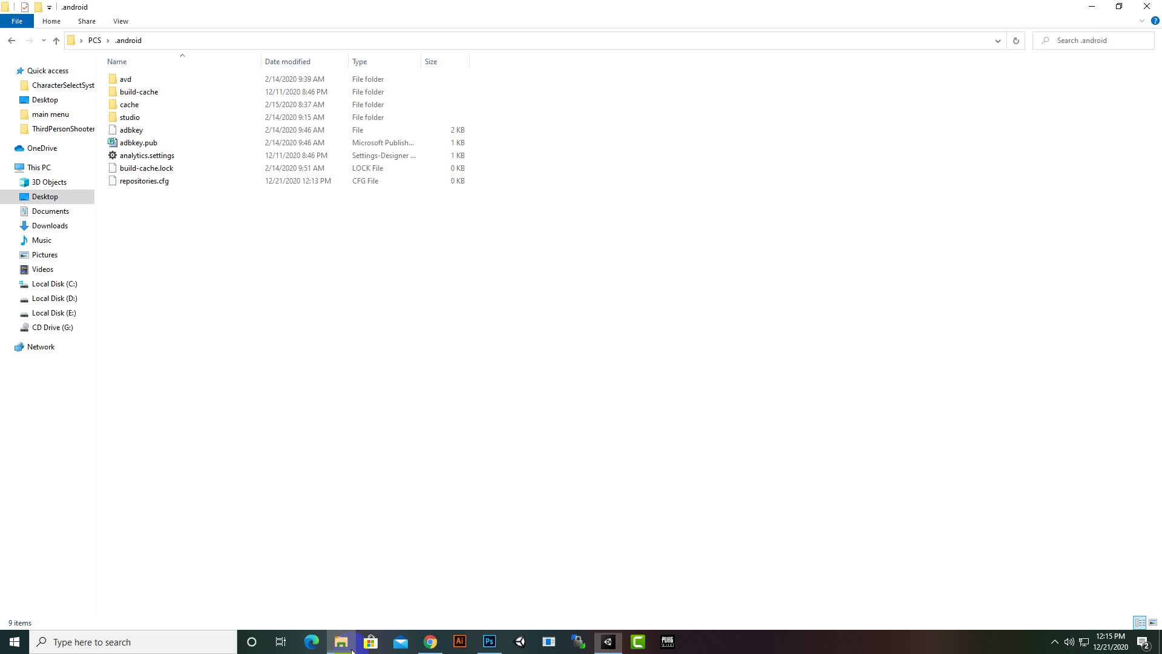
click(220, 41)
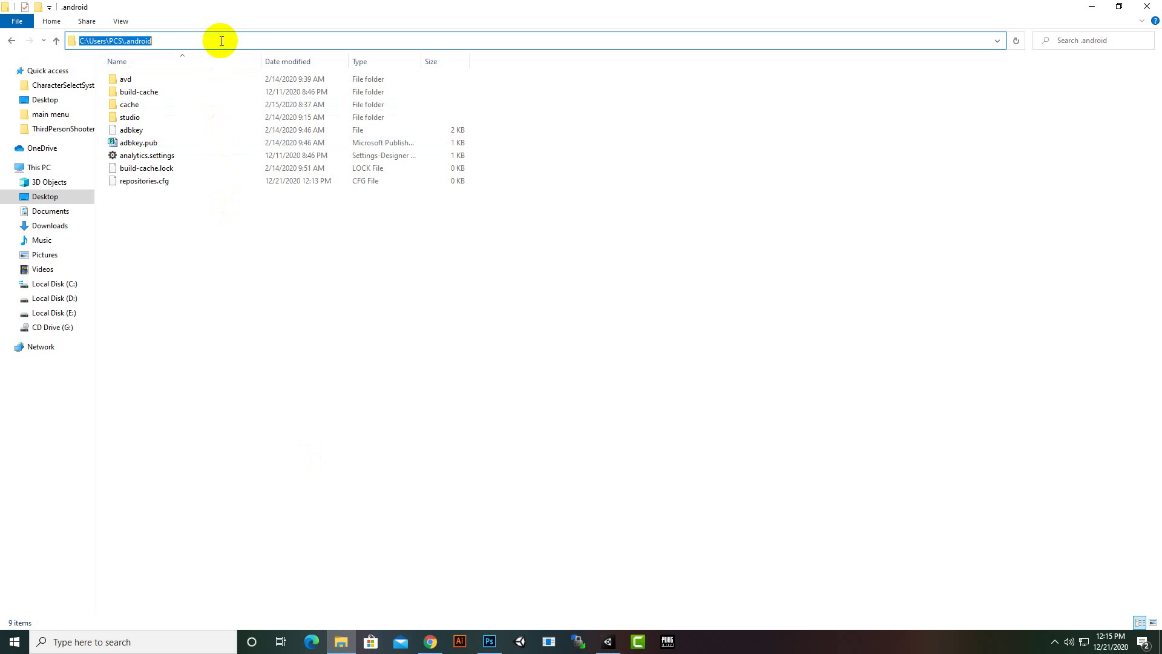
key(ctrl+v)
key(Return)
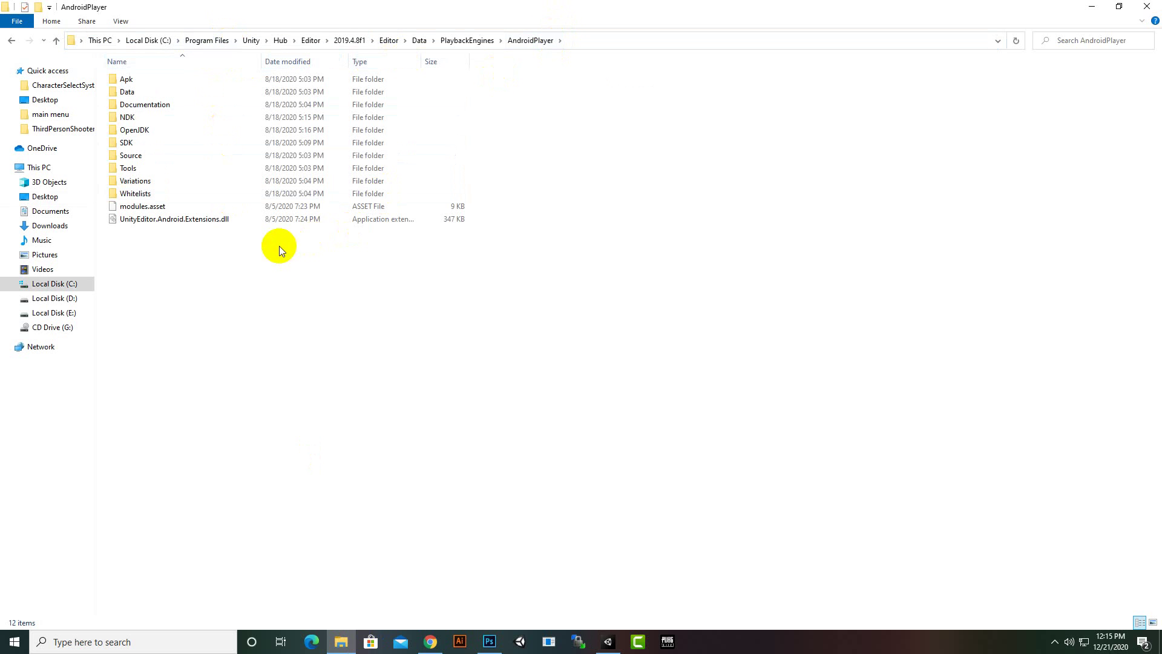
Open the OpenJDK bin folder inside AndroidPlayer
click(130, 132)
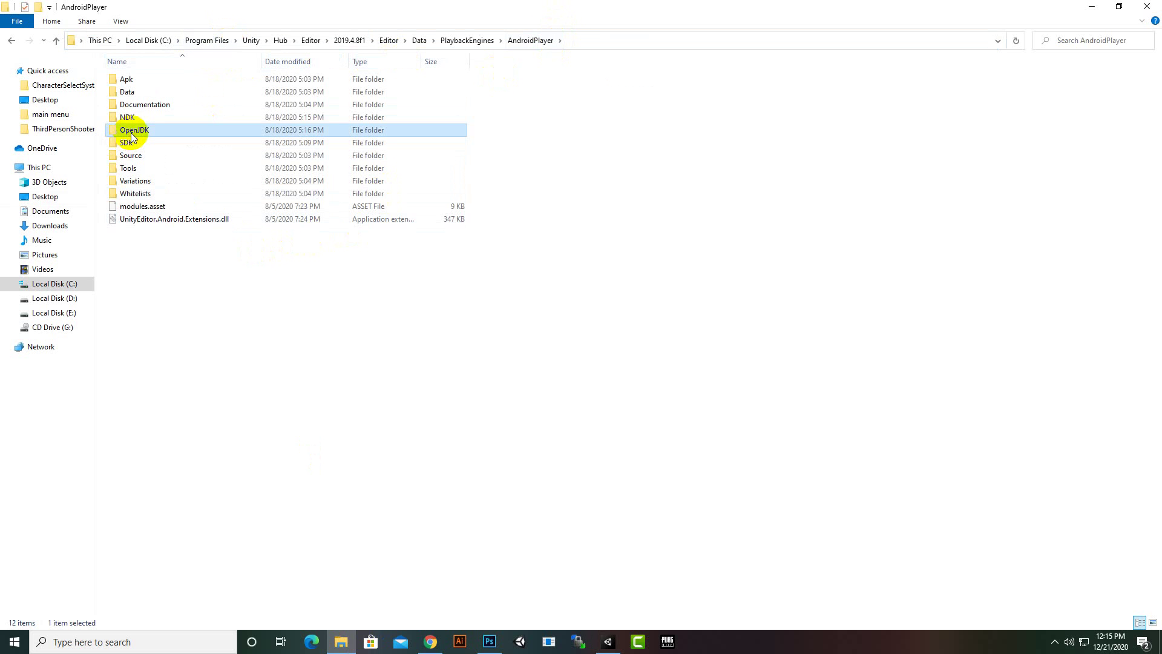
double_click(132, 135)
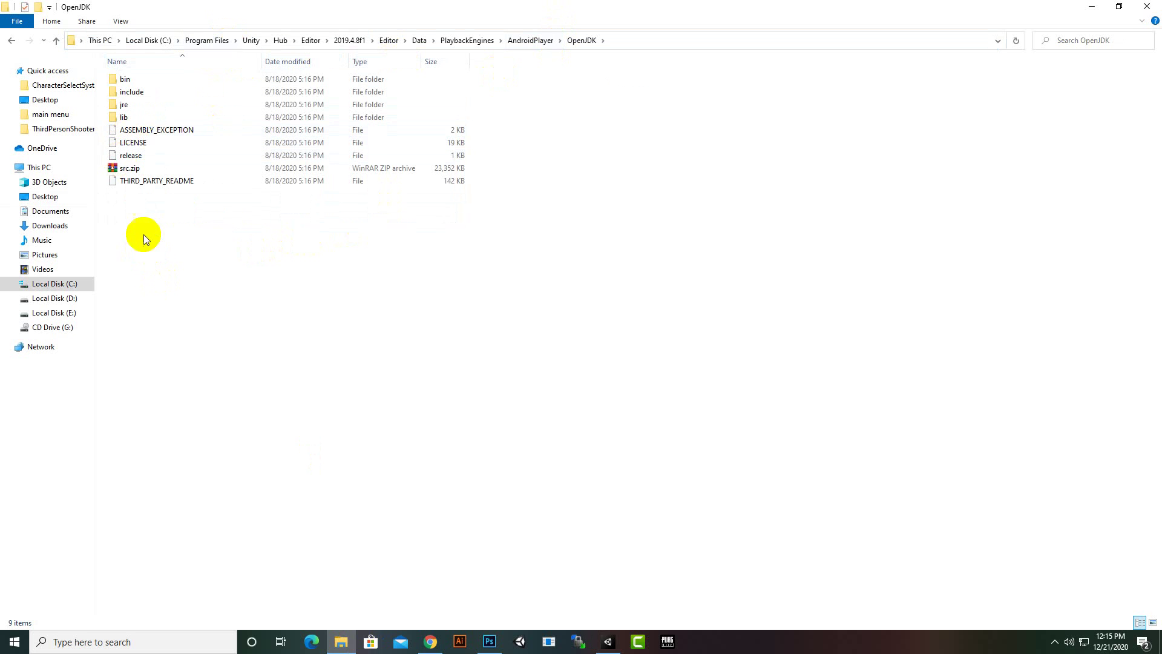
click(129, 79)
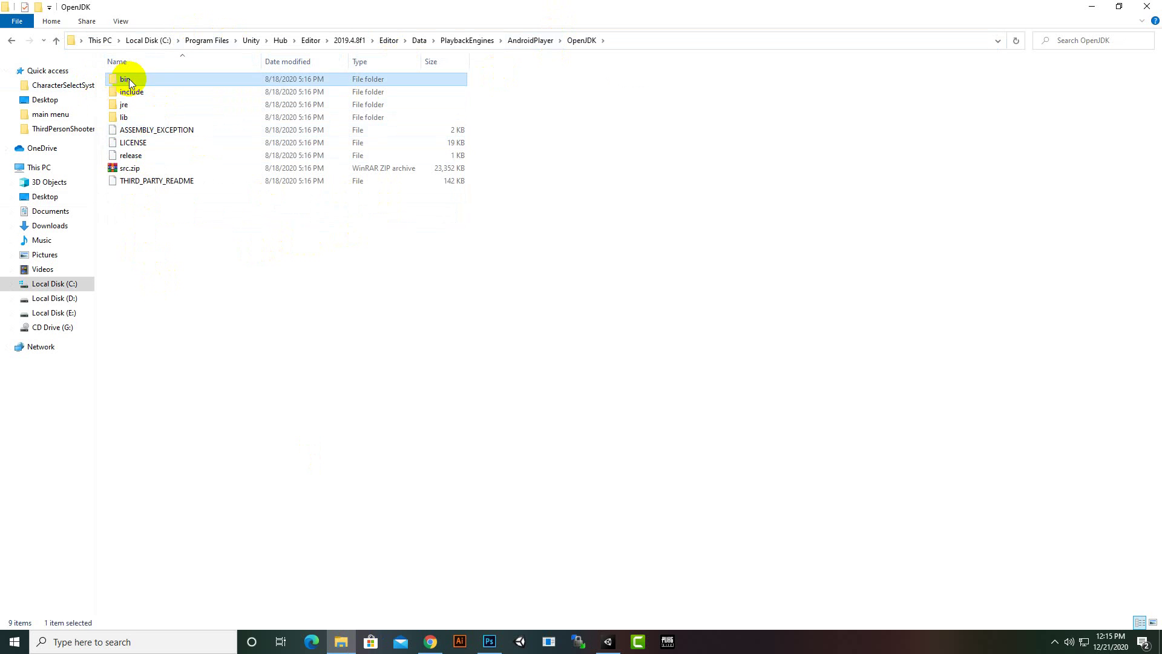
double_click(129, 78)
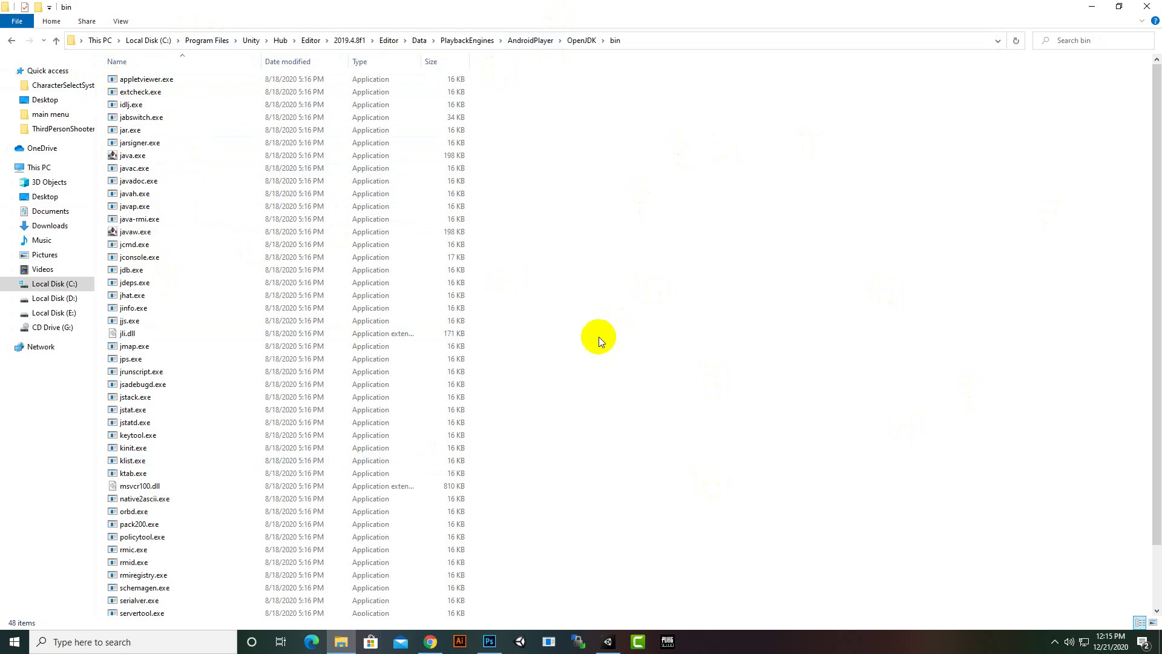
Copy the bin folder's full path from the address bar
click(650, 41)
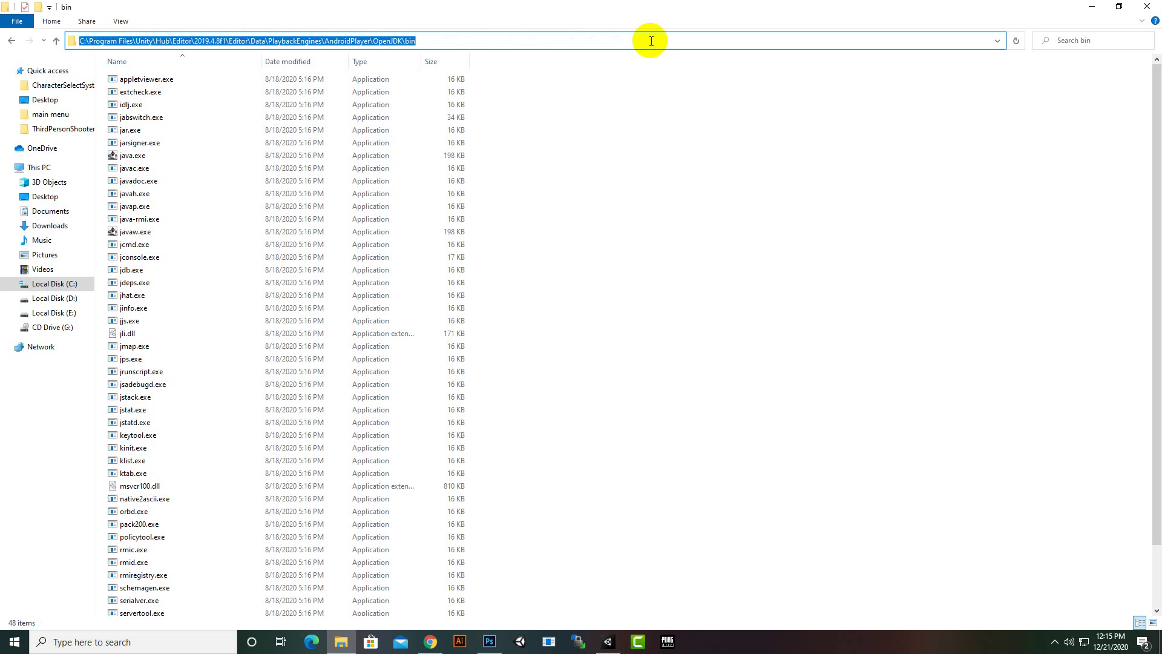
right_click(650, 42)
click(672, 80)
Launch Command Prompt as administrator from a cmd search and move it toward the screen centre
click(99, 639)
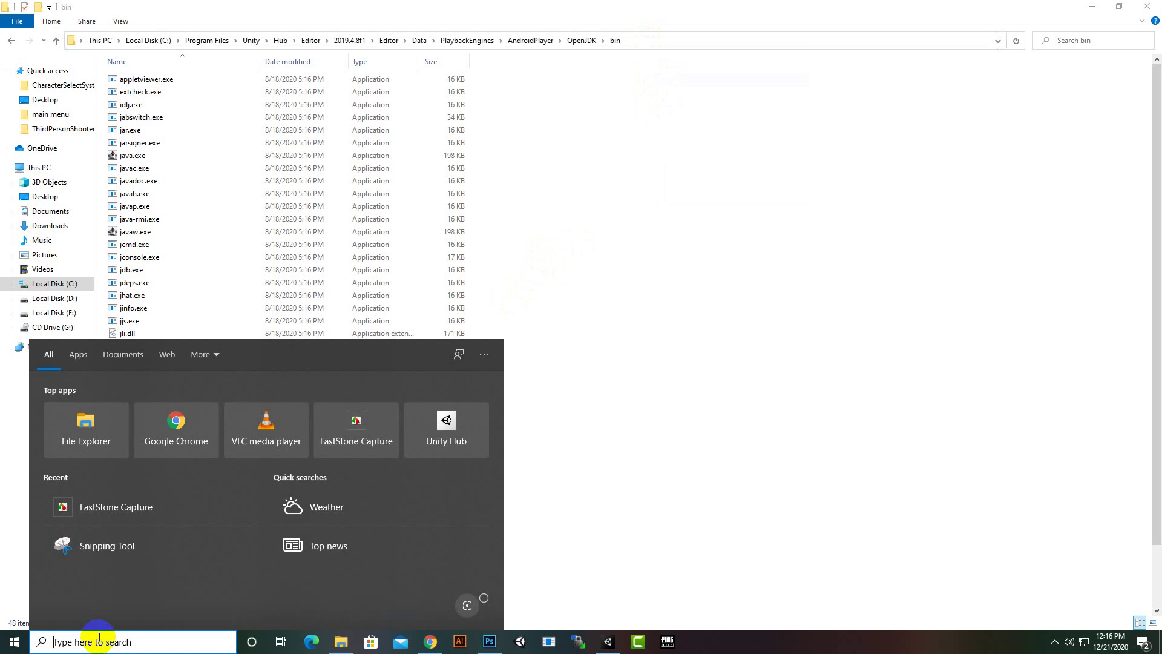
text(cmd)
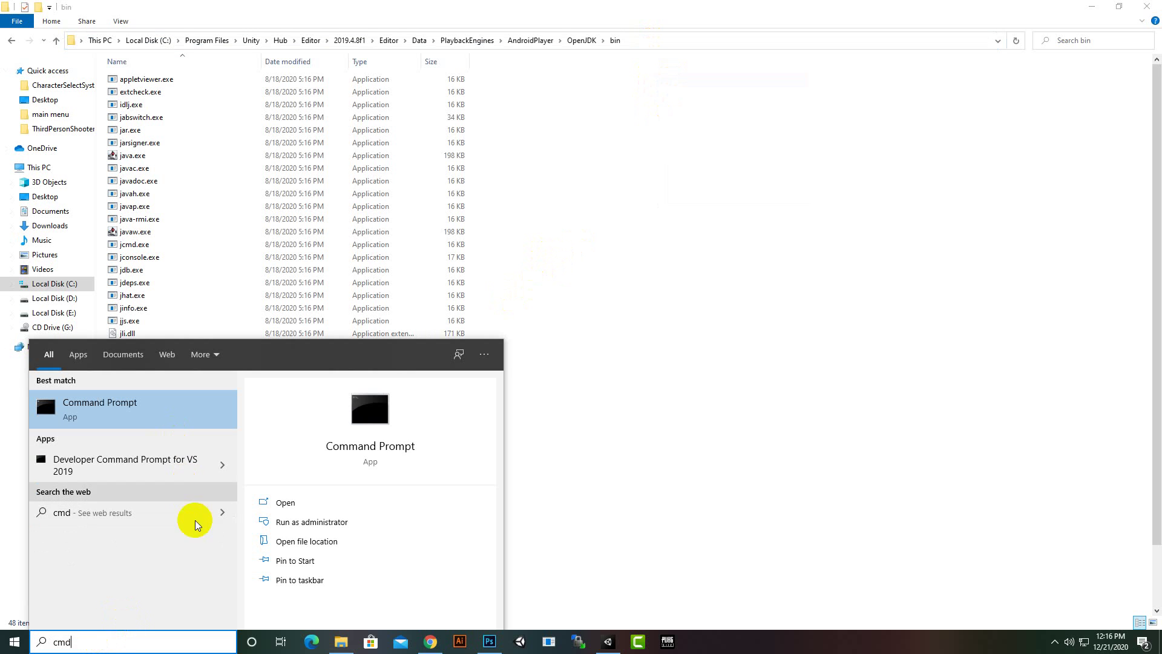
right_click(141, 408)
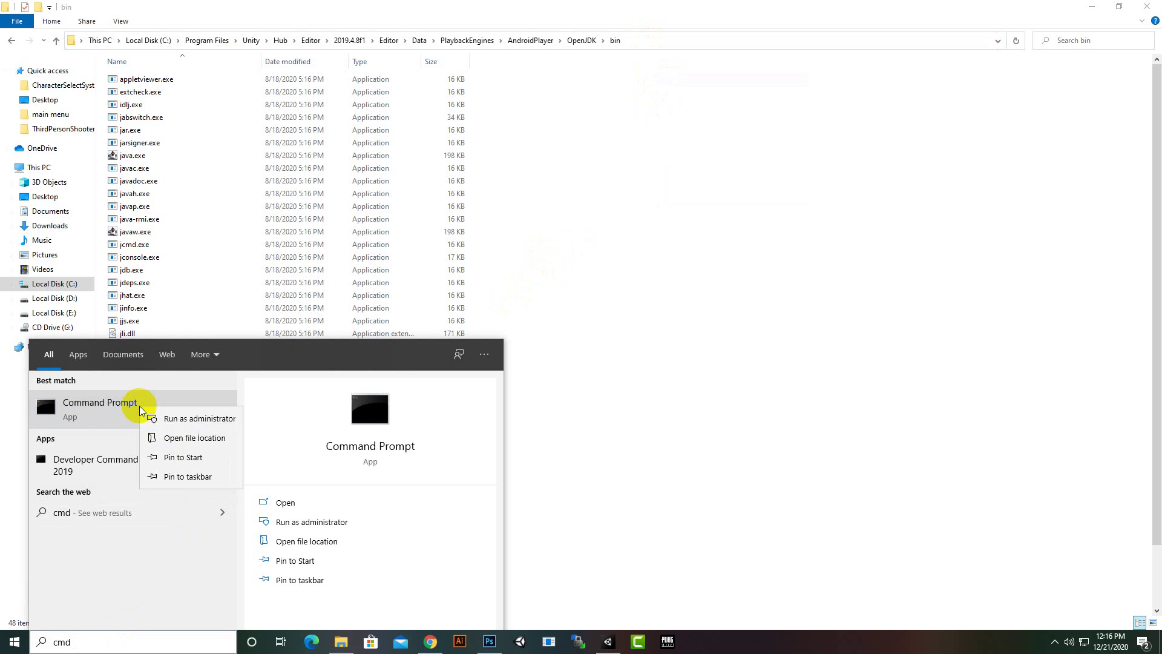
click(168, 420)
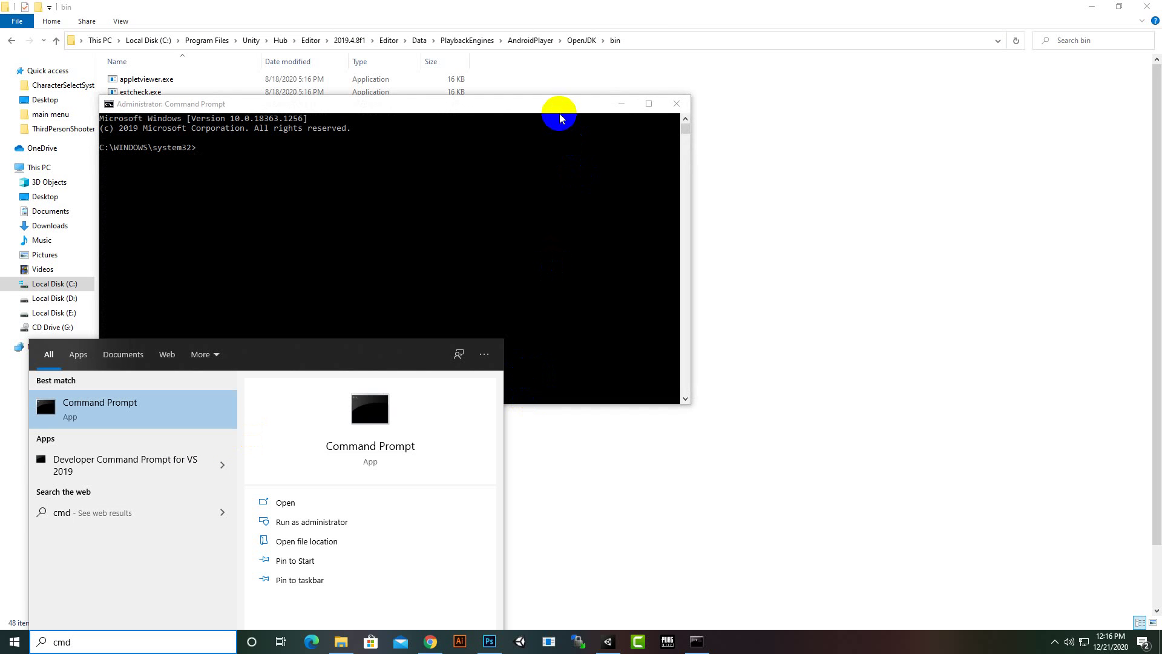
mouse_move(560, 109)
mouse_down()
mouse_move(700, 280)
mouse_move(722, 227)
mouse_up()
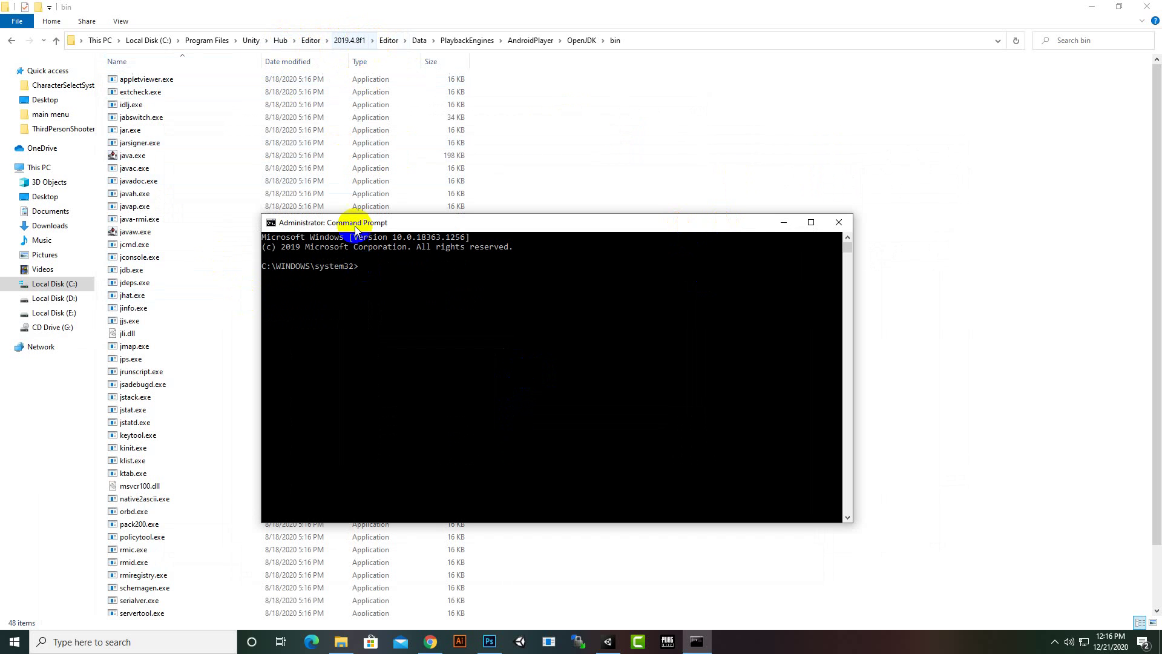
Change Command Prompt's directory to the OpenJDK bin folder, restore its size, and return to Unity
click(374, 271)
text(cd)
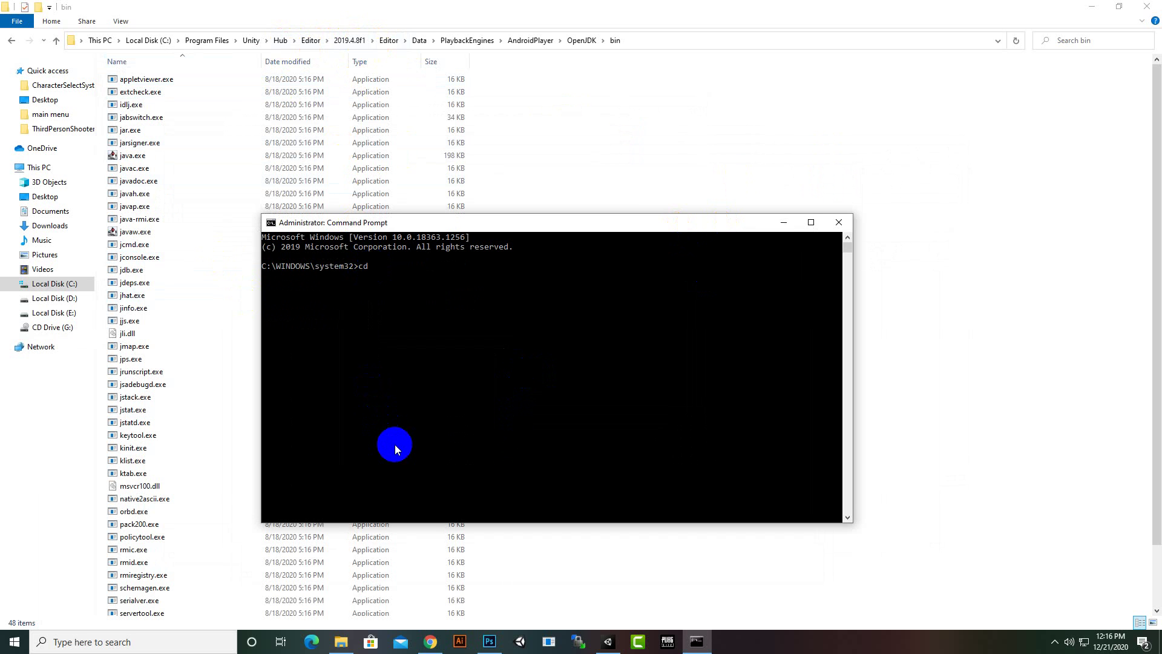
text( ")
key(ctrl+v)
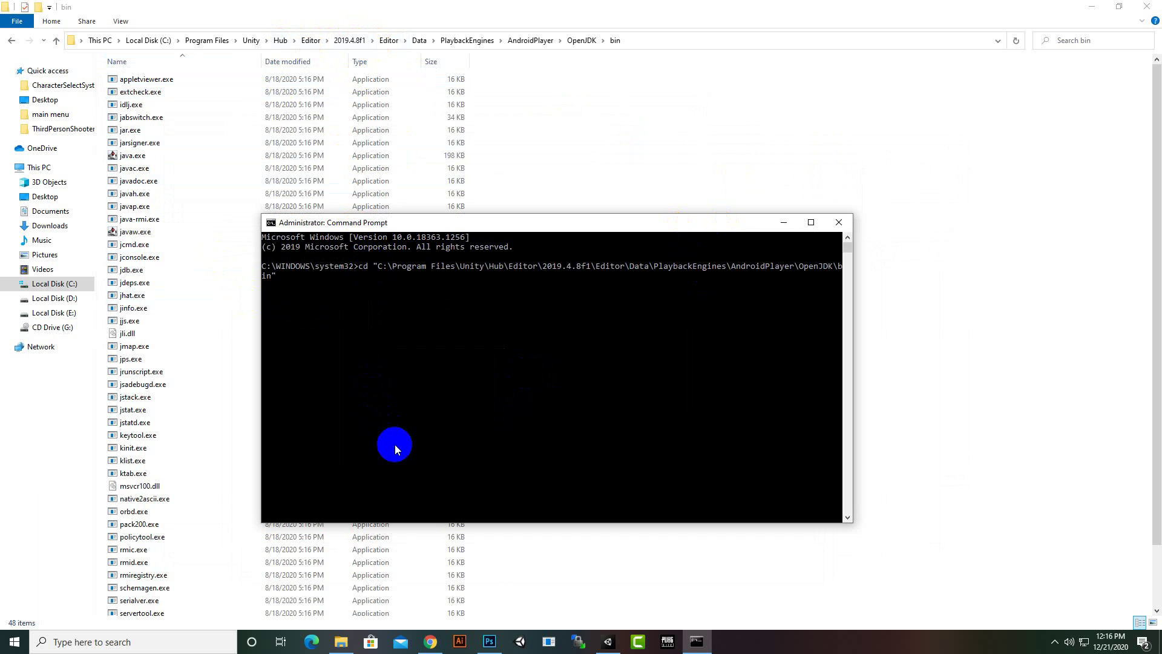
double_click(487, 223)
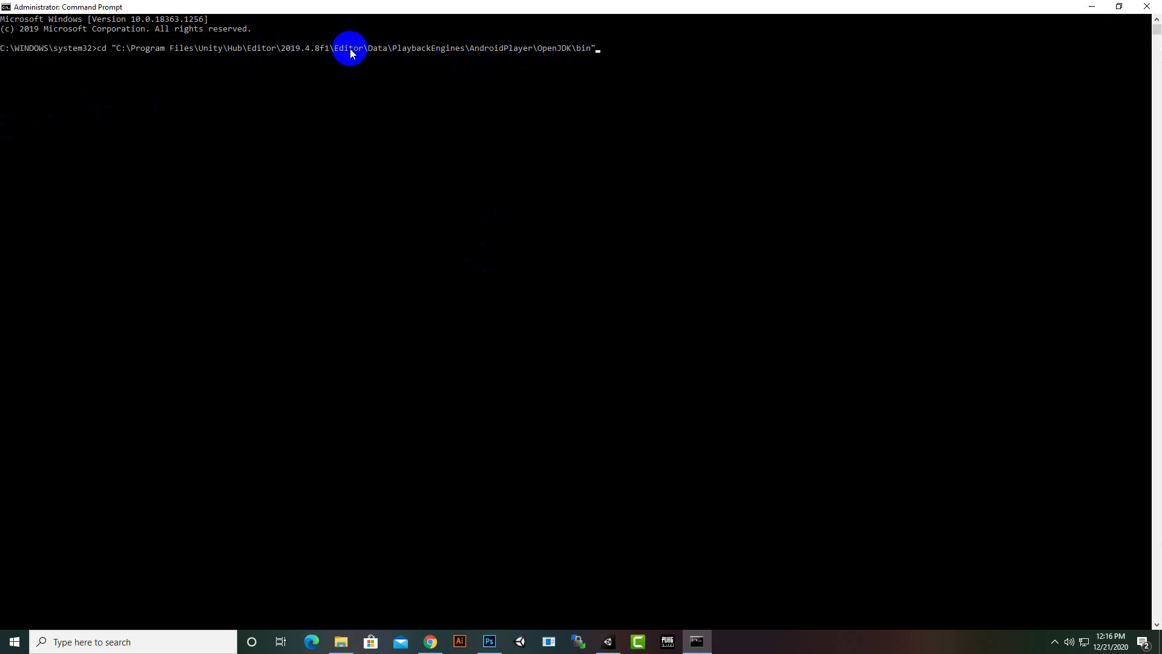
key(Return)
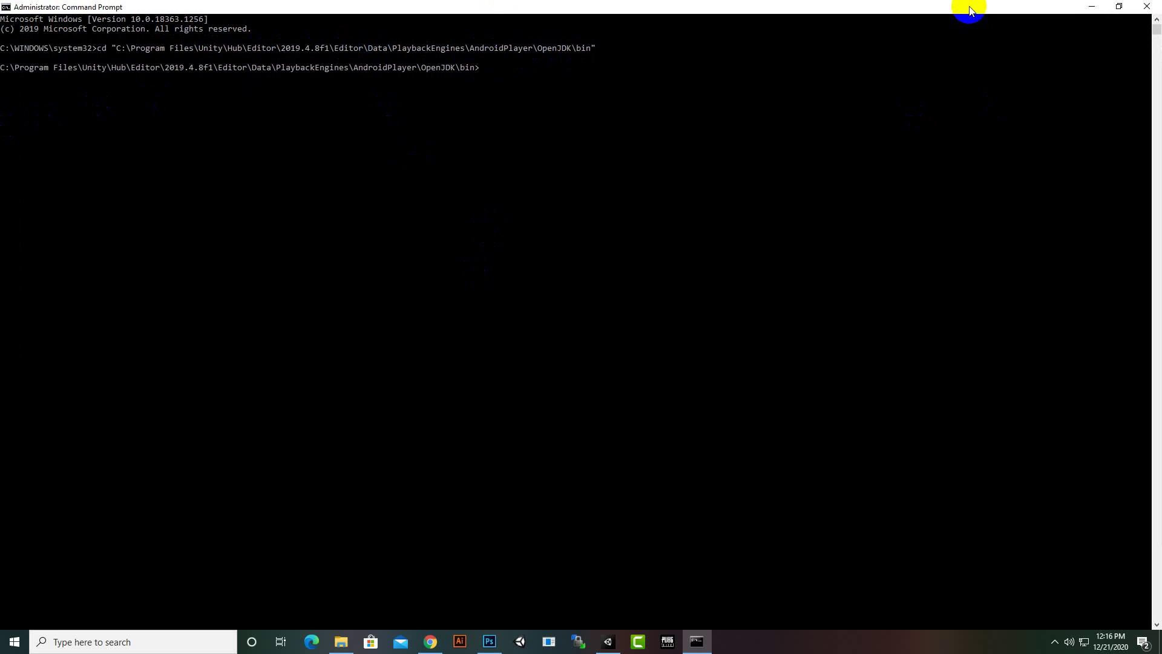
double_click(968, 6)
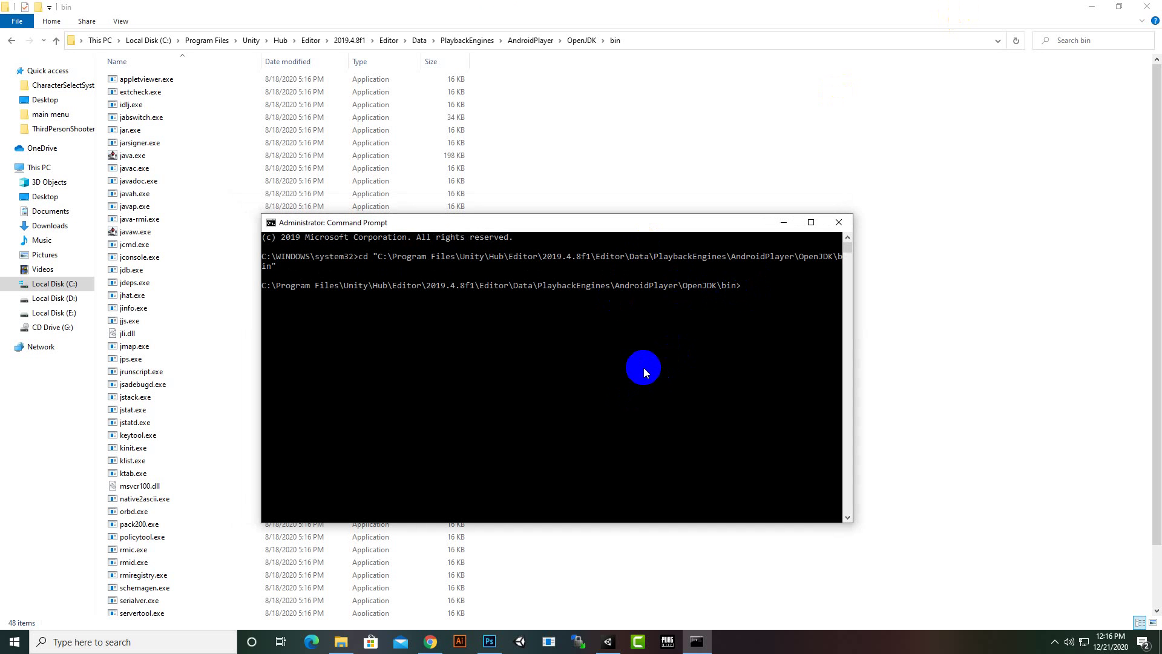
click(608, 641)
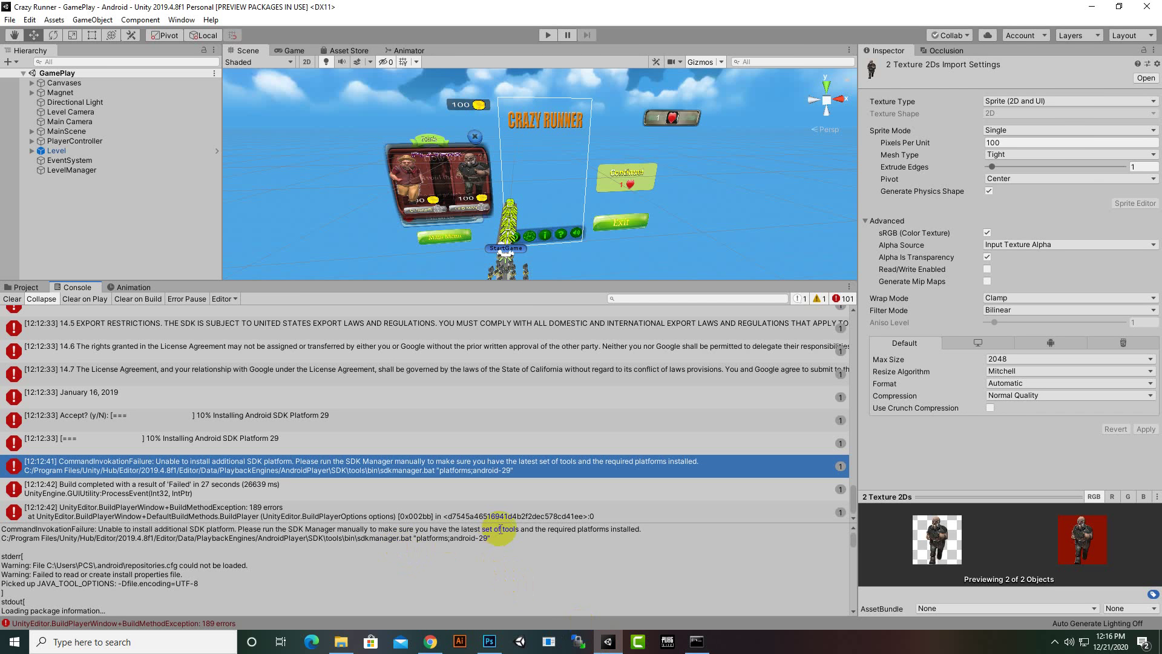
Copy the sdkmanager.bat command from the Console error and return to Command Prompt
drag(491, 538, 4, 543)
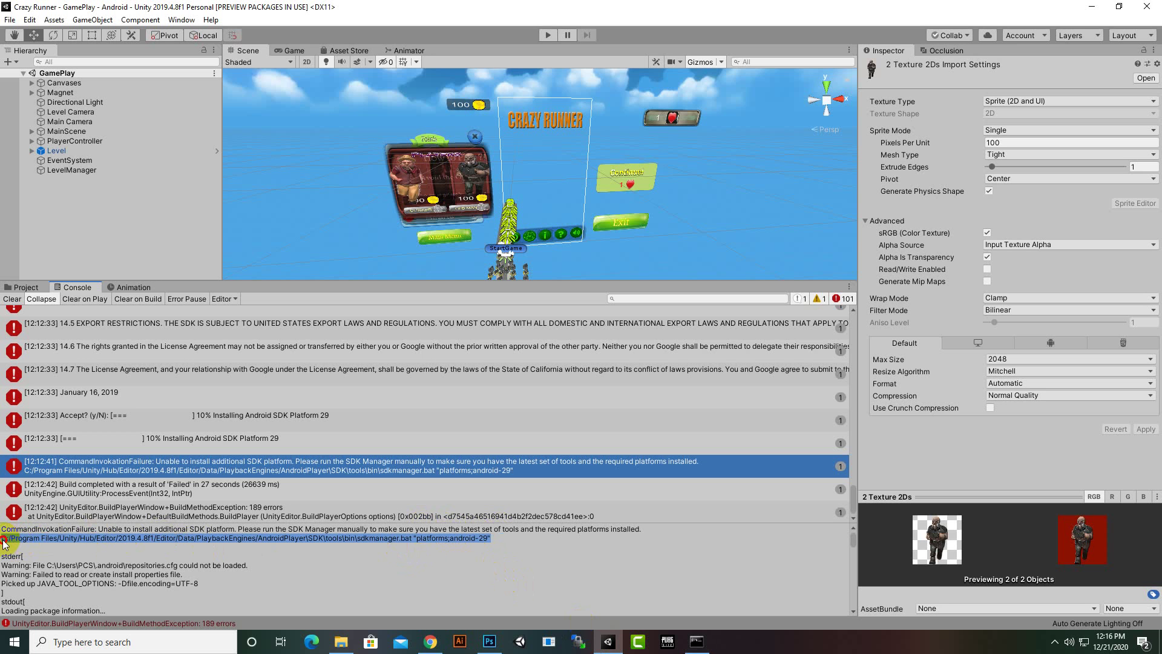
right_click(173, 547)
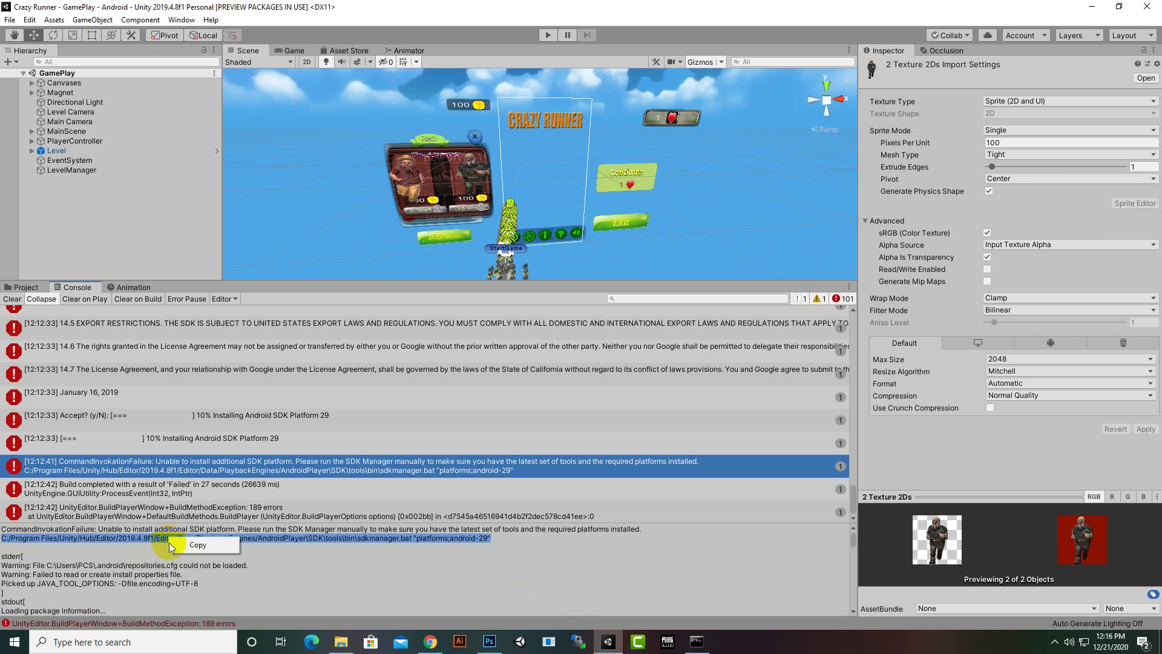
click(174, 547)
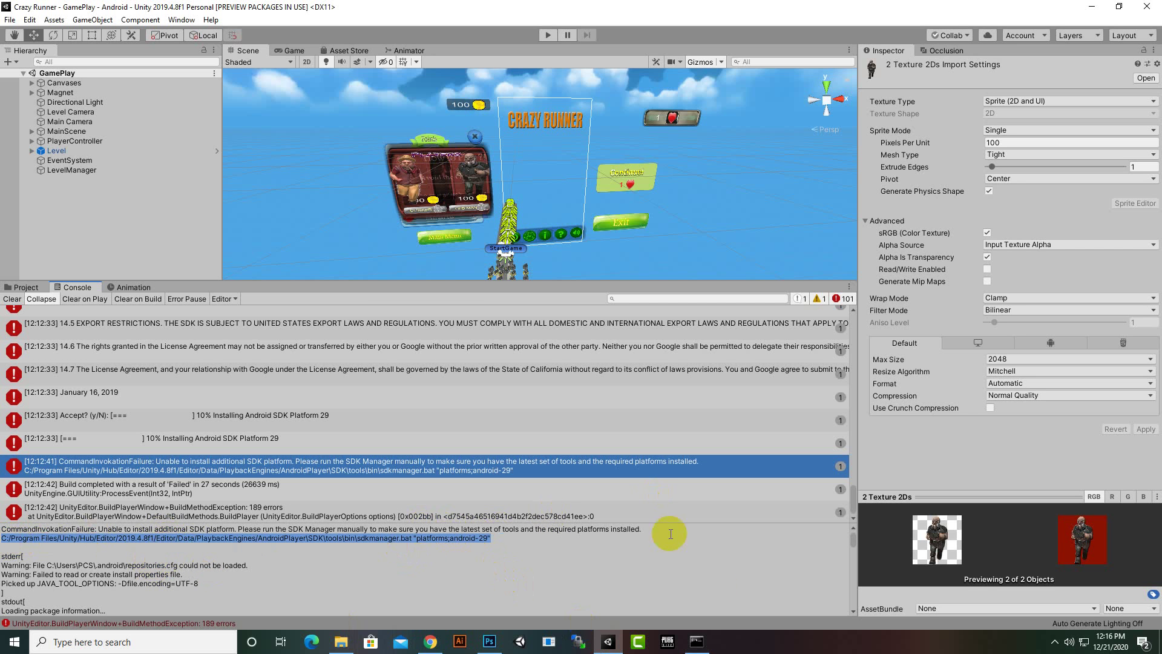
click(704, 650)
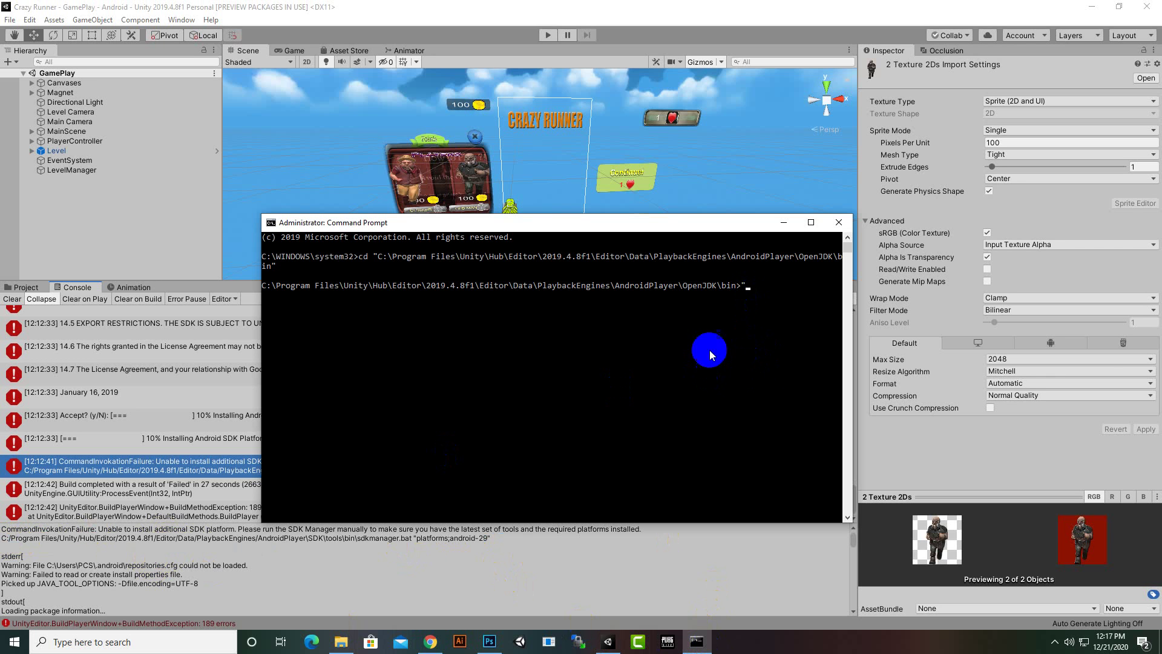
Run the sdkmanager.bat "platforms;android-29" command with its path wrapped in quotes
double_click(641, 228)
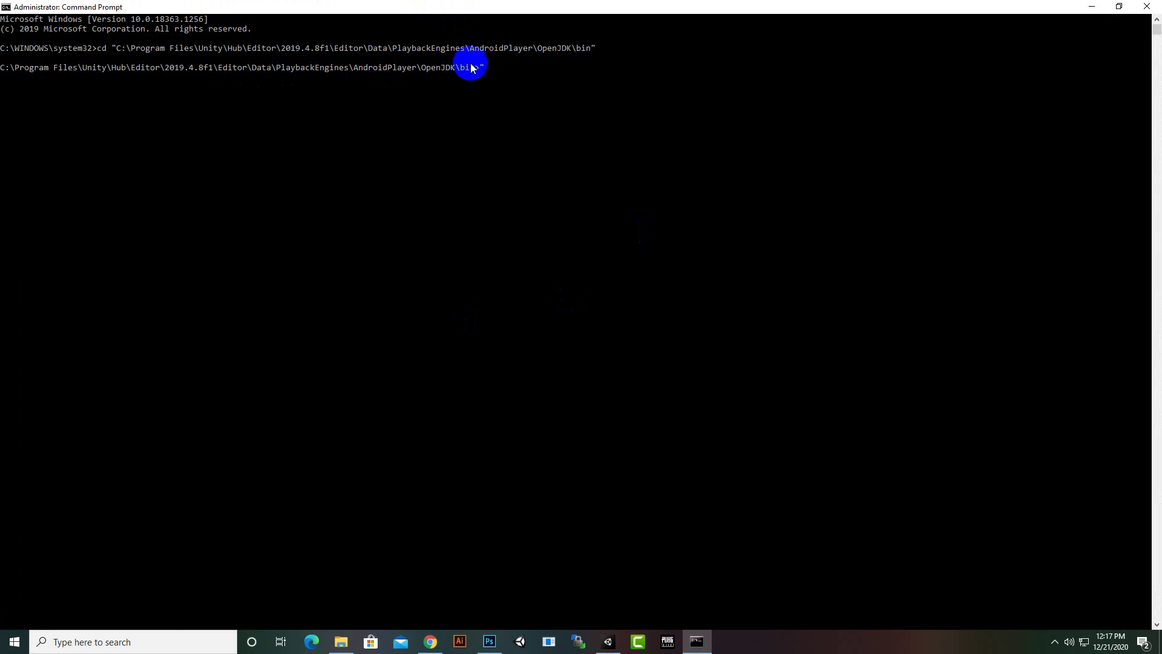
text(C:/Program Files/Unity/Hub/Editor/2019.4.8f1/Editor/Data/PlaybackEngines/AndroidPlayer\SDK\tools\bin\sdkmanager.bat "platforms;android-29")
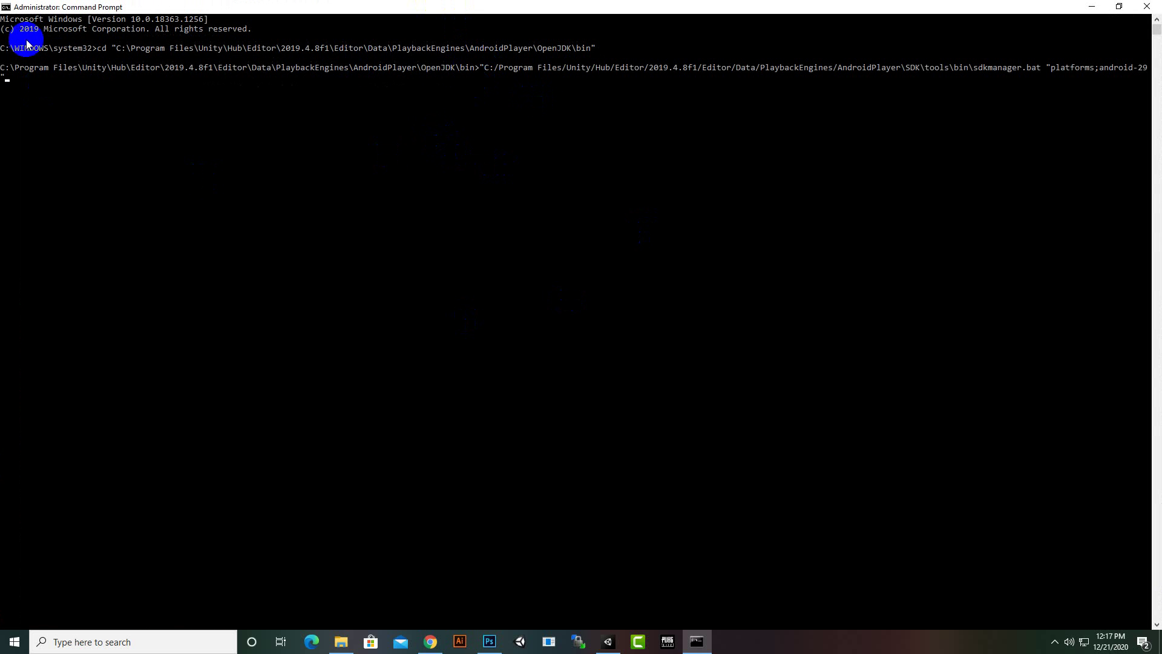
click(1043, 69)
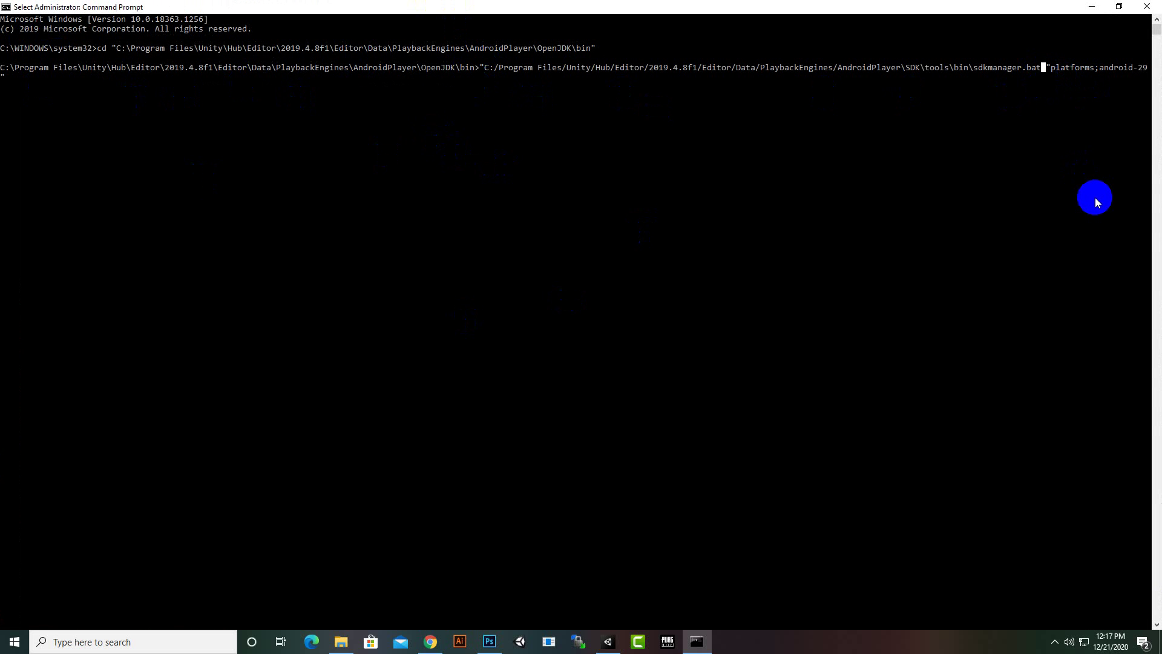
key(Escape)
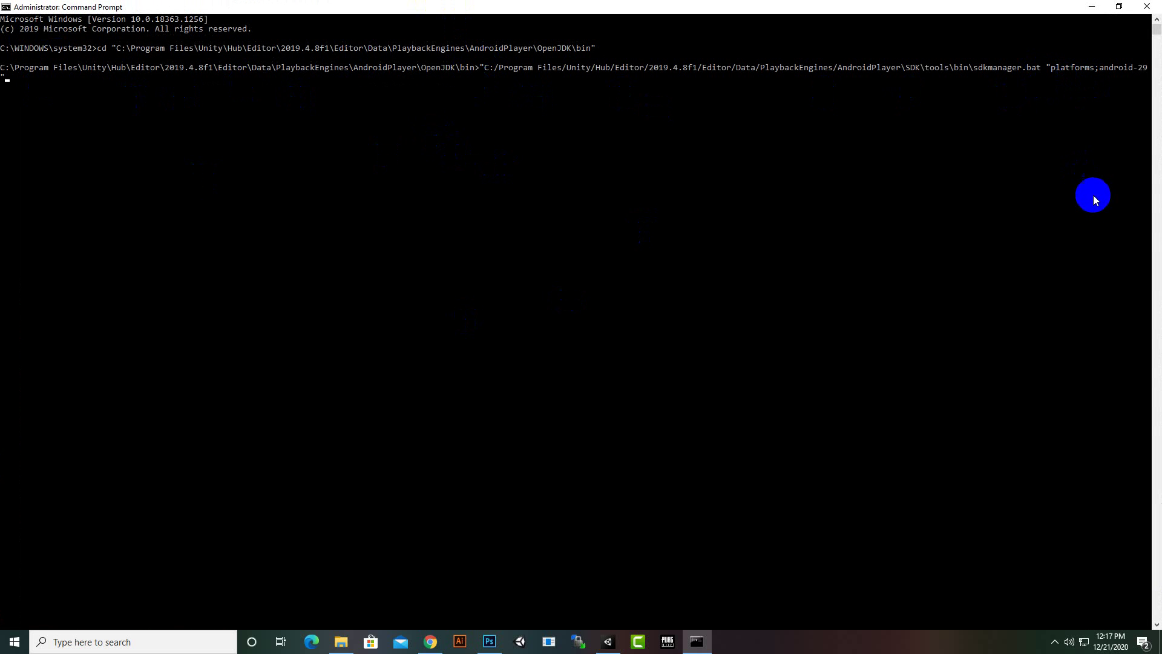
double_click(1042, 69)
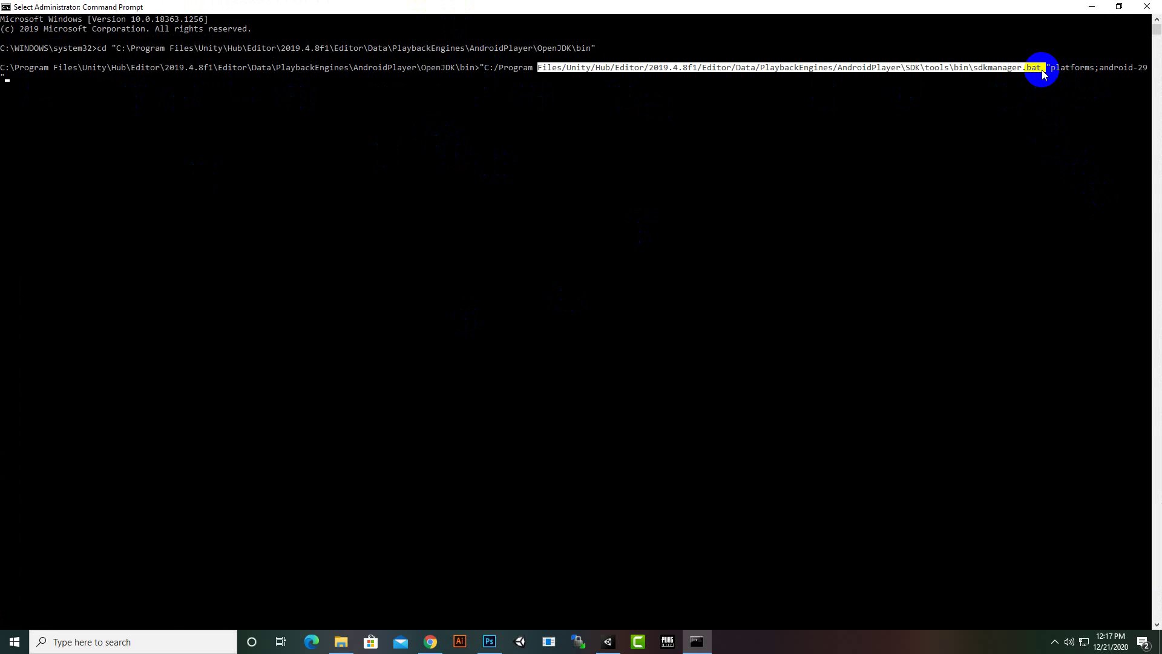
click(1042, 68)
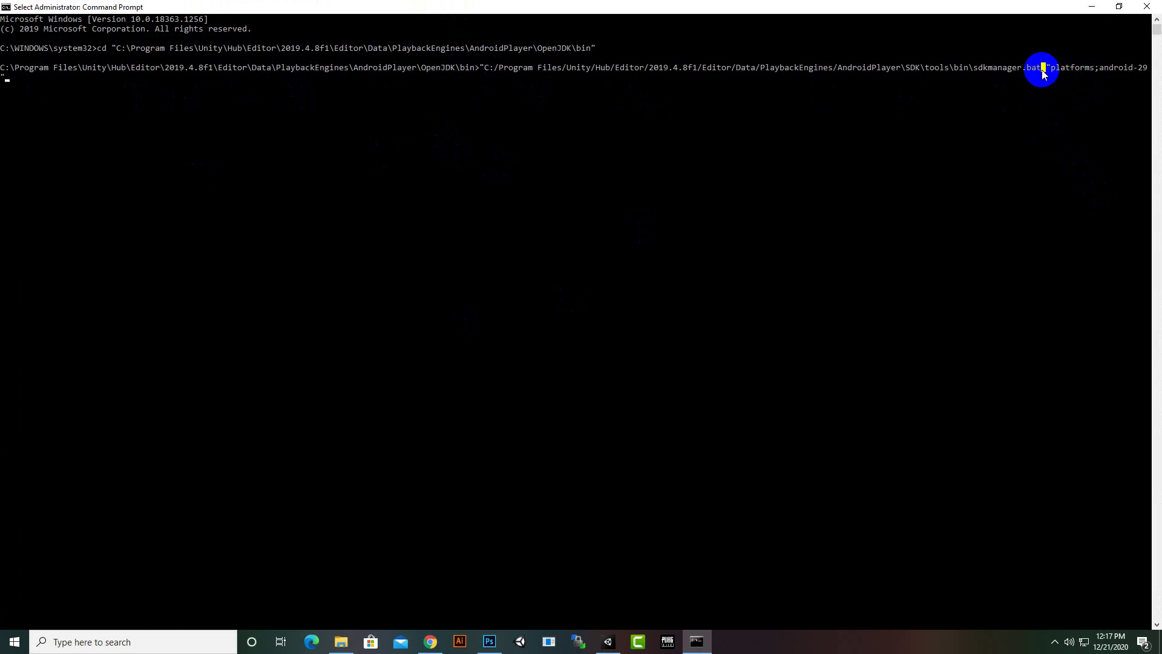
text(")
text(")
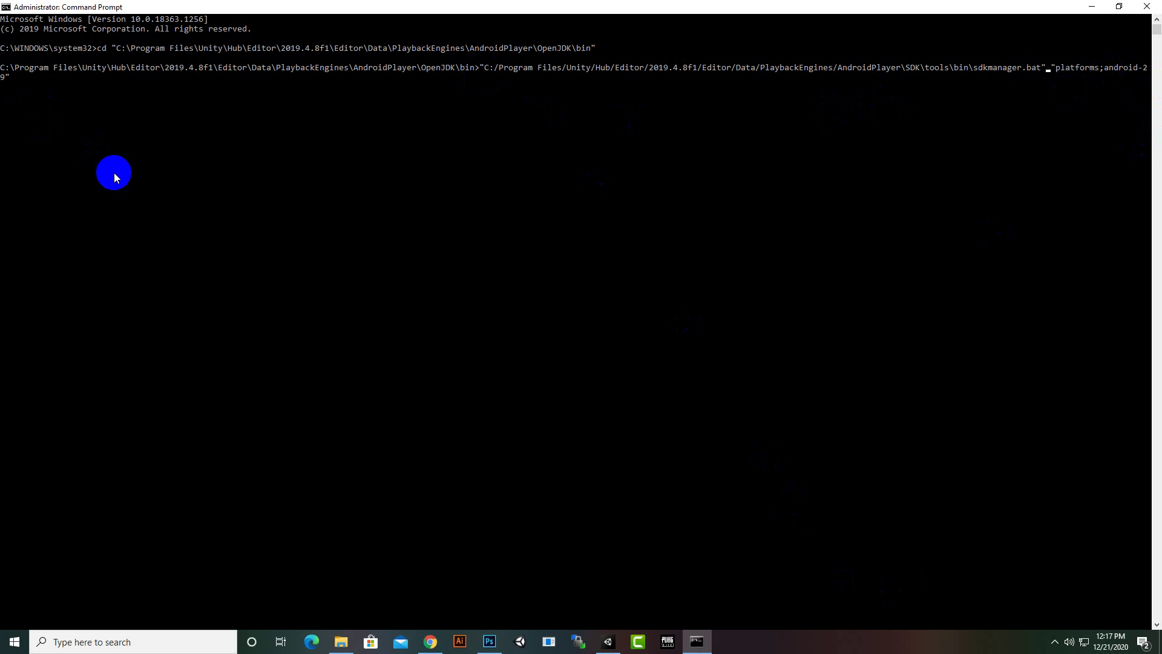
key(Return)
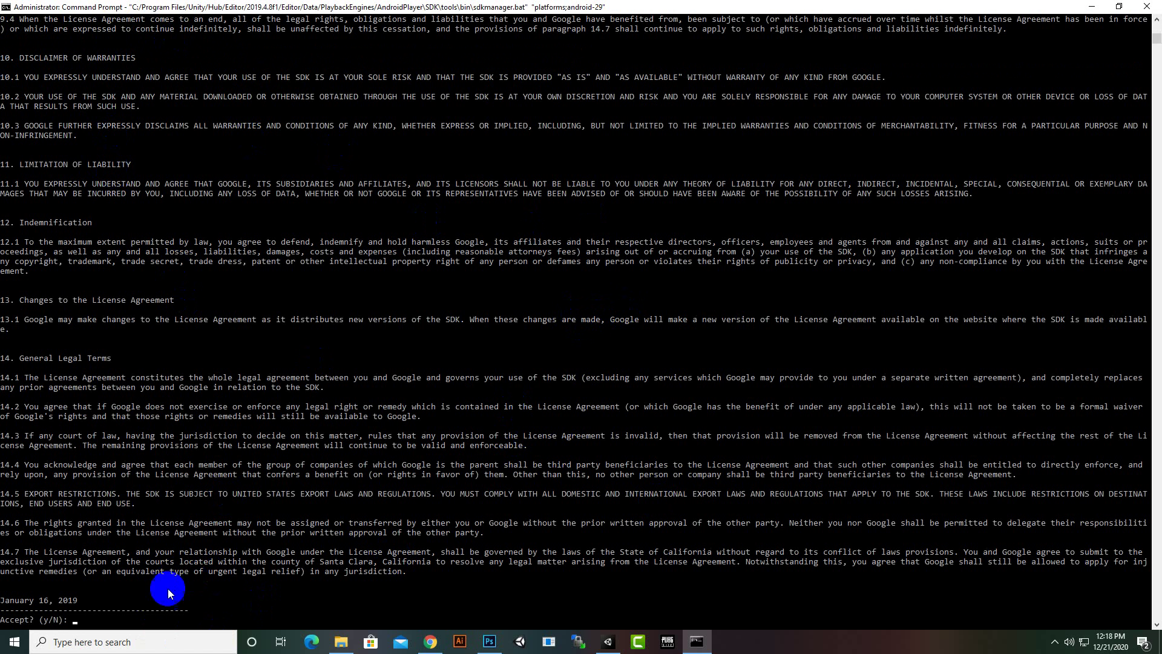
Accept the SDK licence with y, let platform 29 finish installing, then minimize the prompt
text(y)
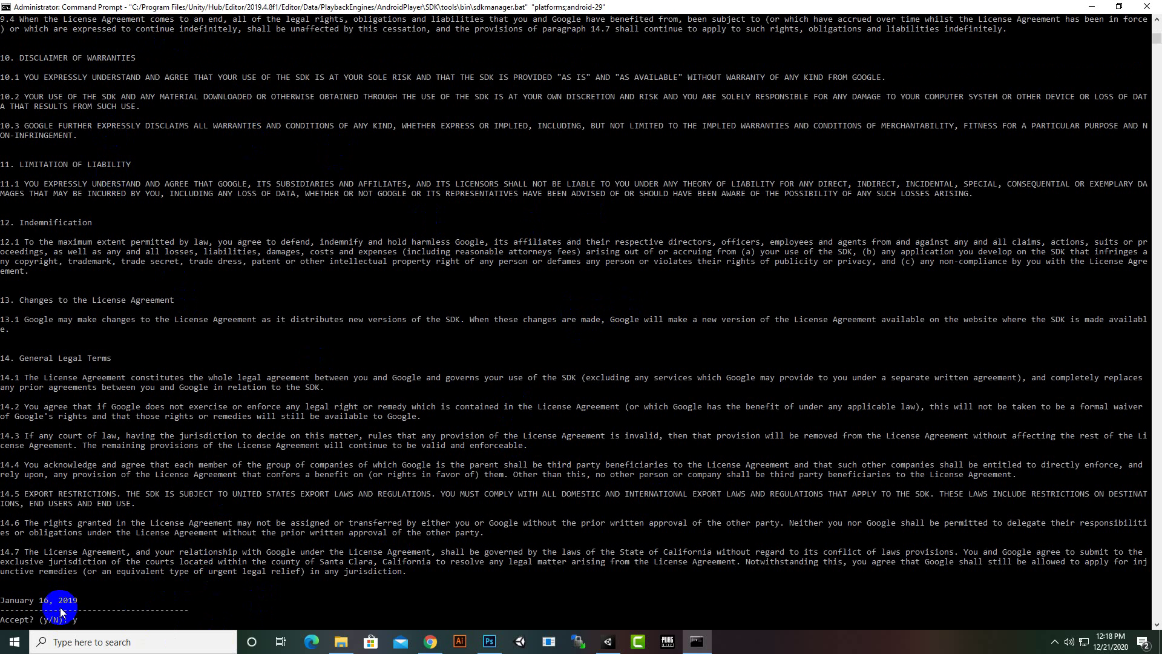
key(Return)
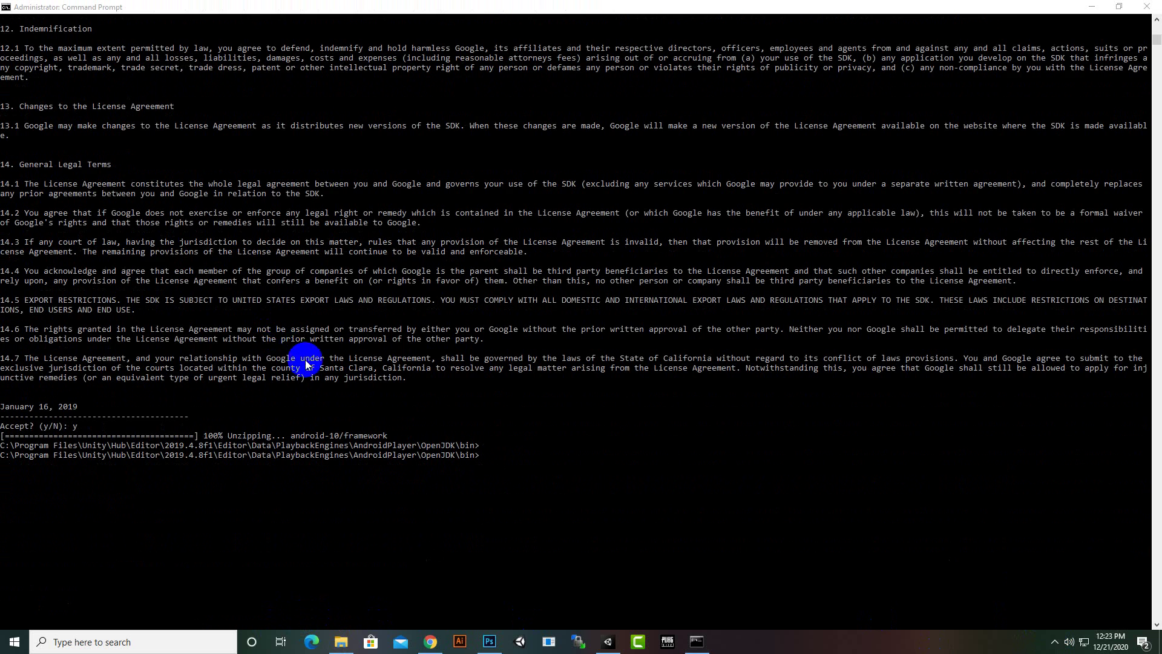
scroll(306, 364, up, 3)
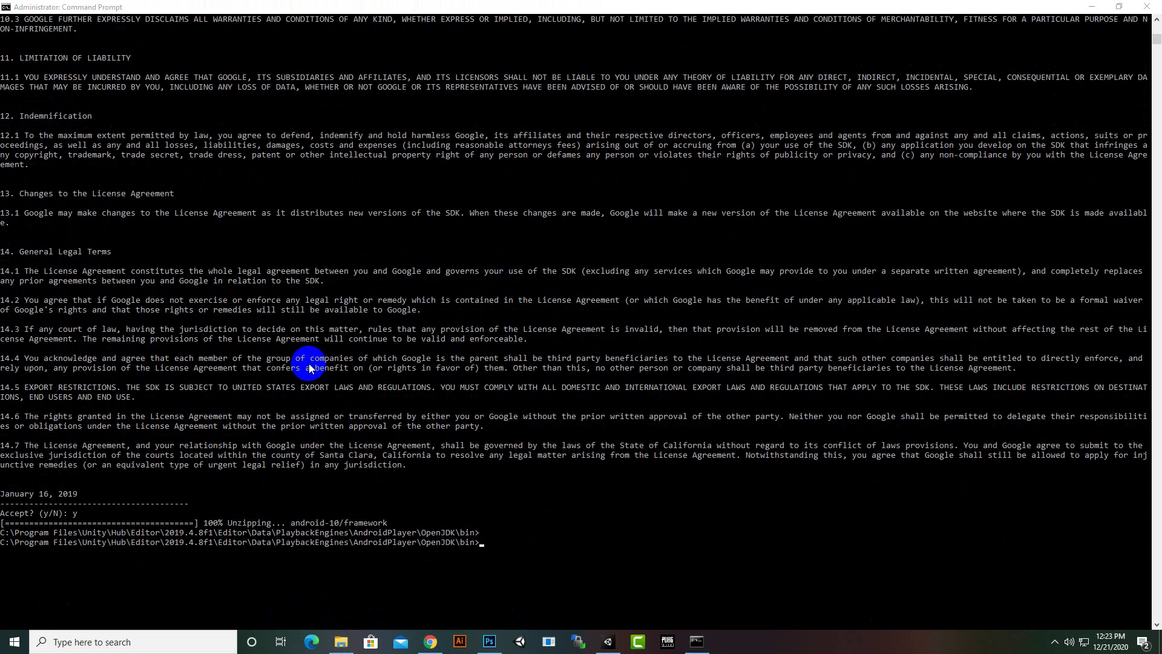
scroll(309, 367, up, 1)
scroll(309, 367, up, 3)
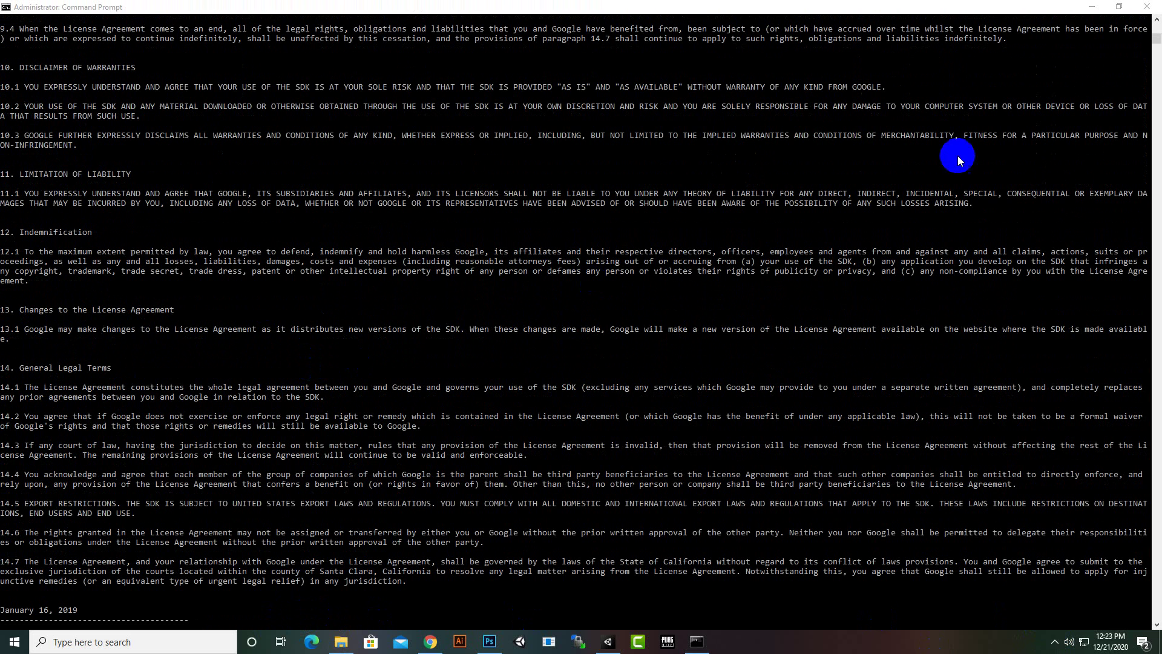
click(1097, 6)
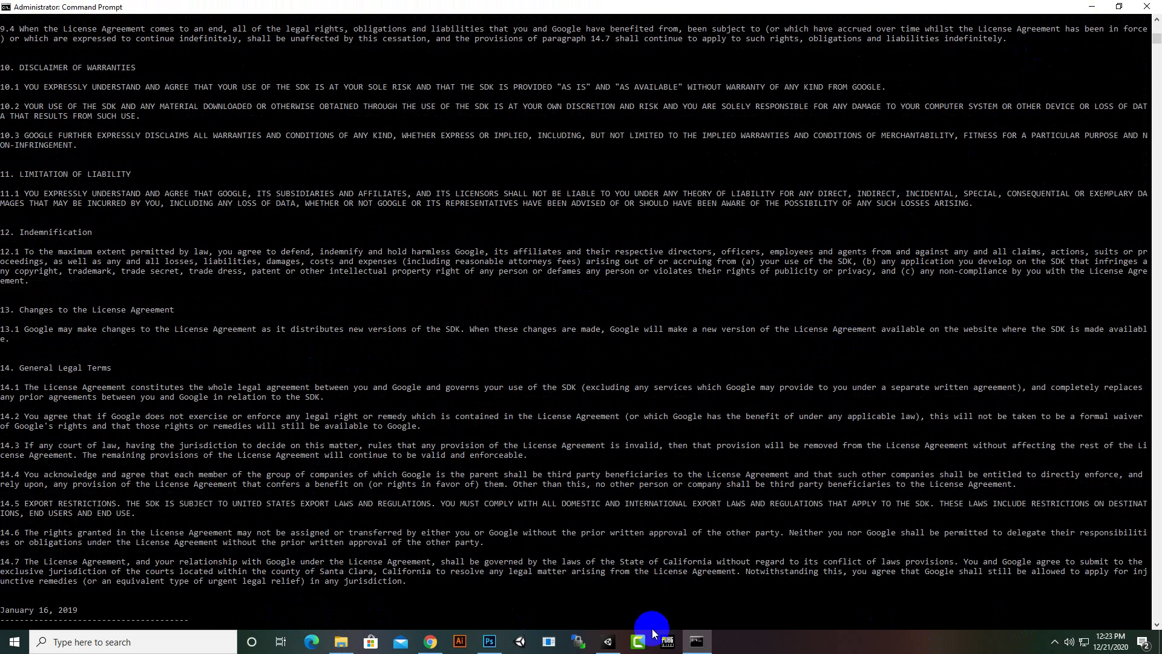
Clear the Console and build the Android project as CrazyRunner.apk in the Build folder
click(609, 642)
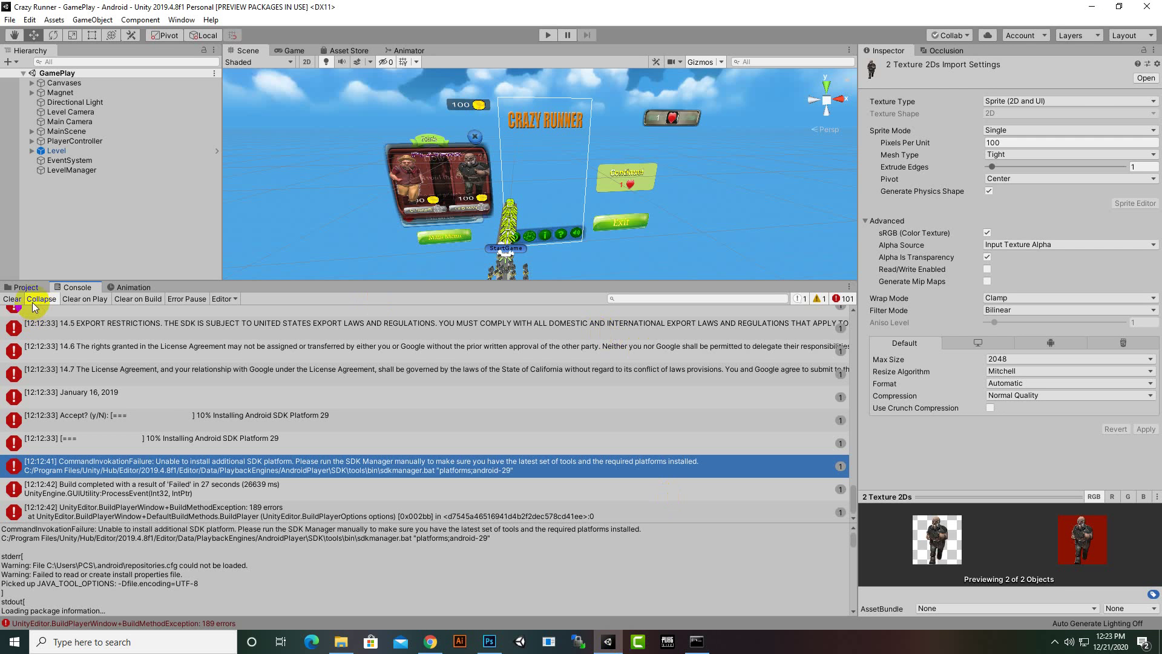
click(13, 299)
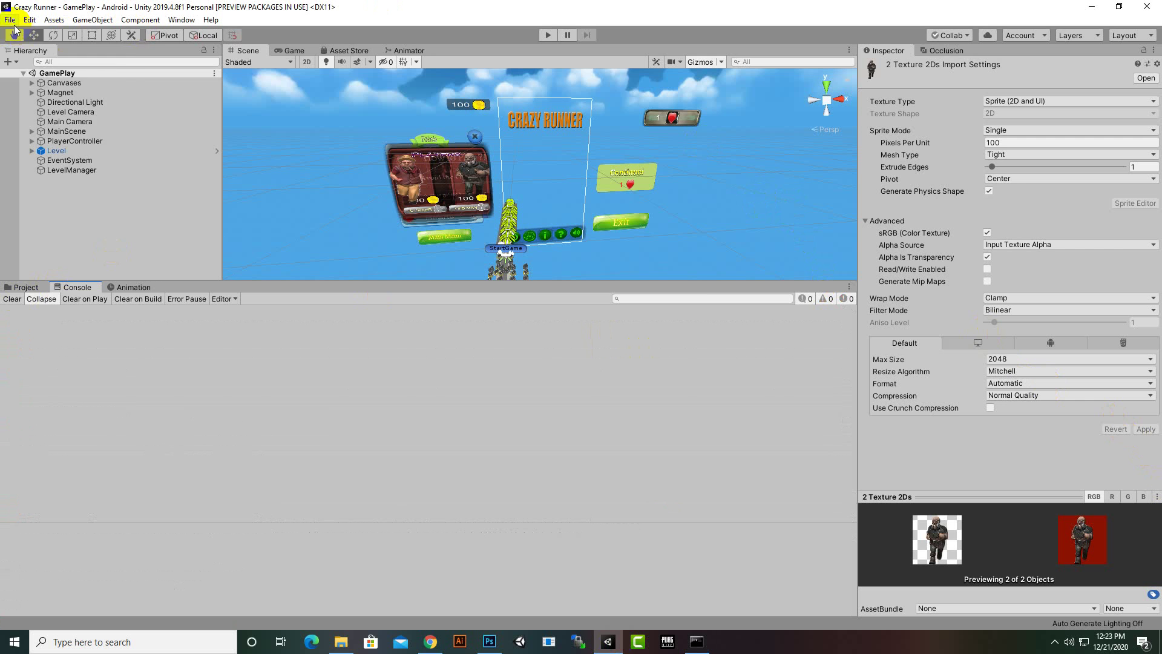
click(10, 19)
click(37, 140)
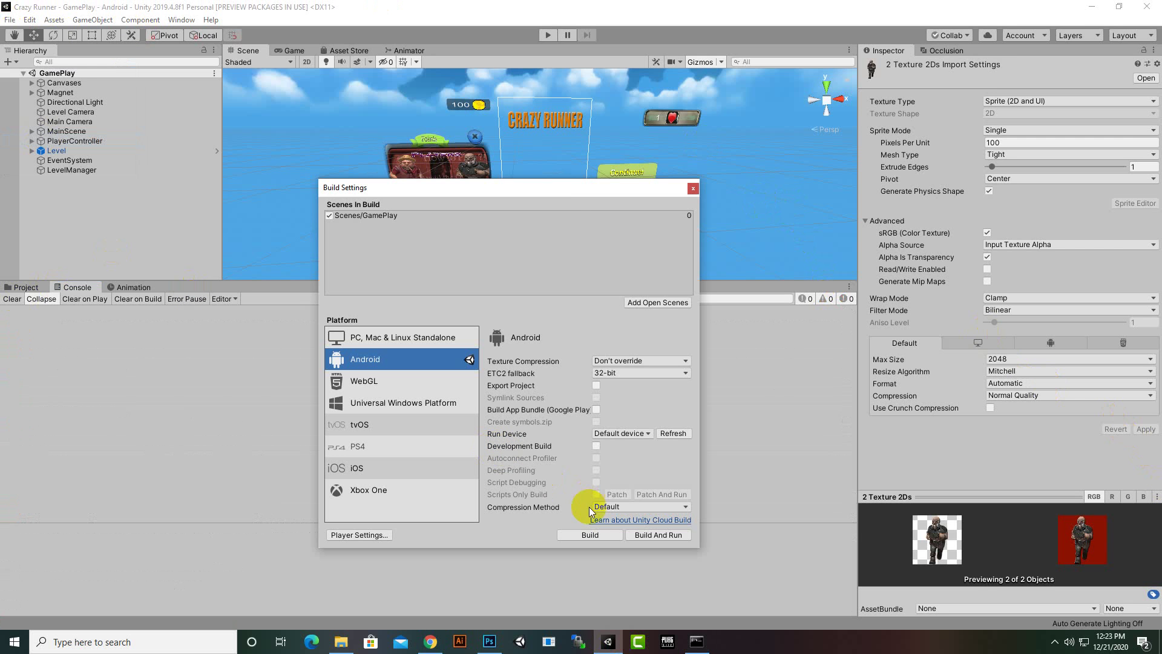
click(590, 534)
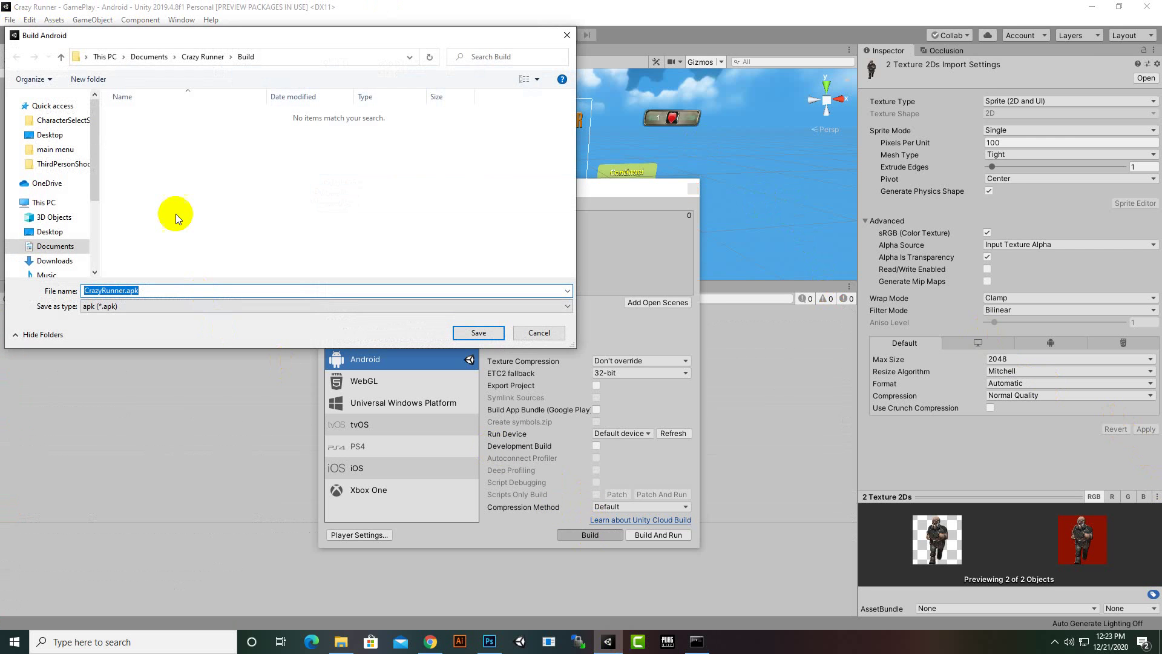
click(464, 335)
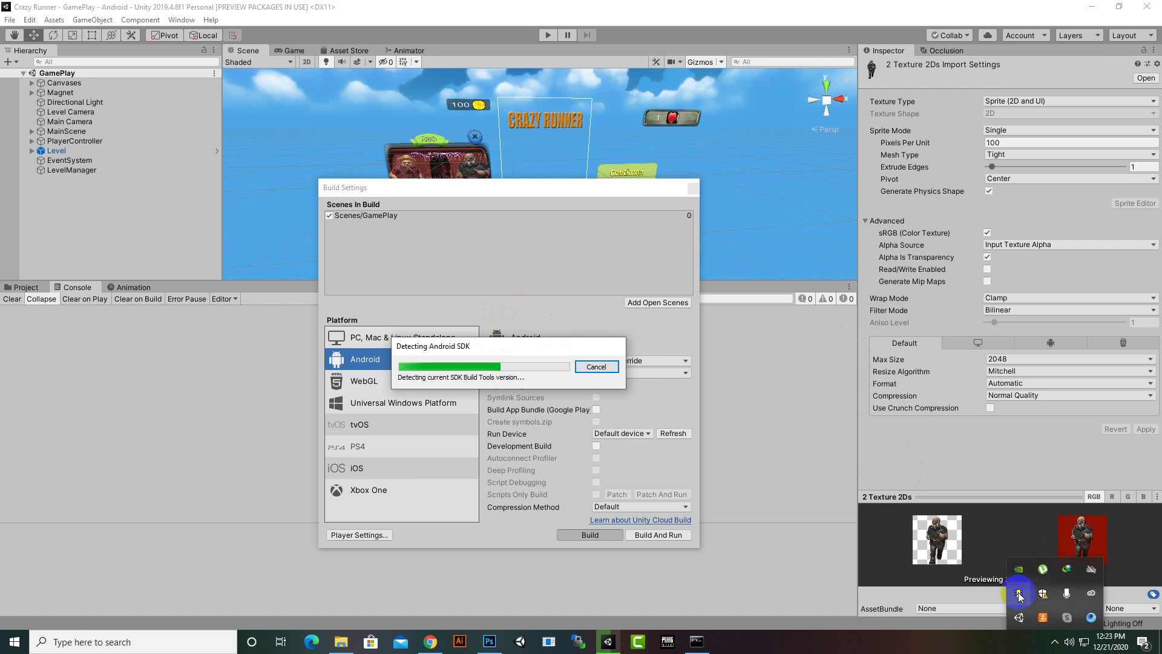
Bring up the Build folder window showing the 41,647 KB CrazyRunner.apk
click(344, 640)
click(369, 604)
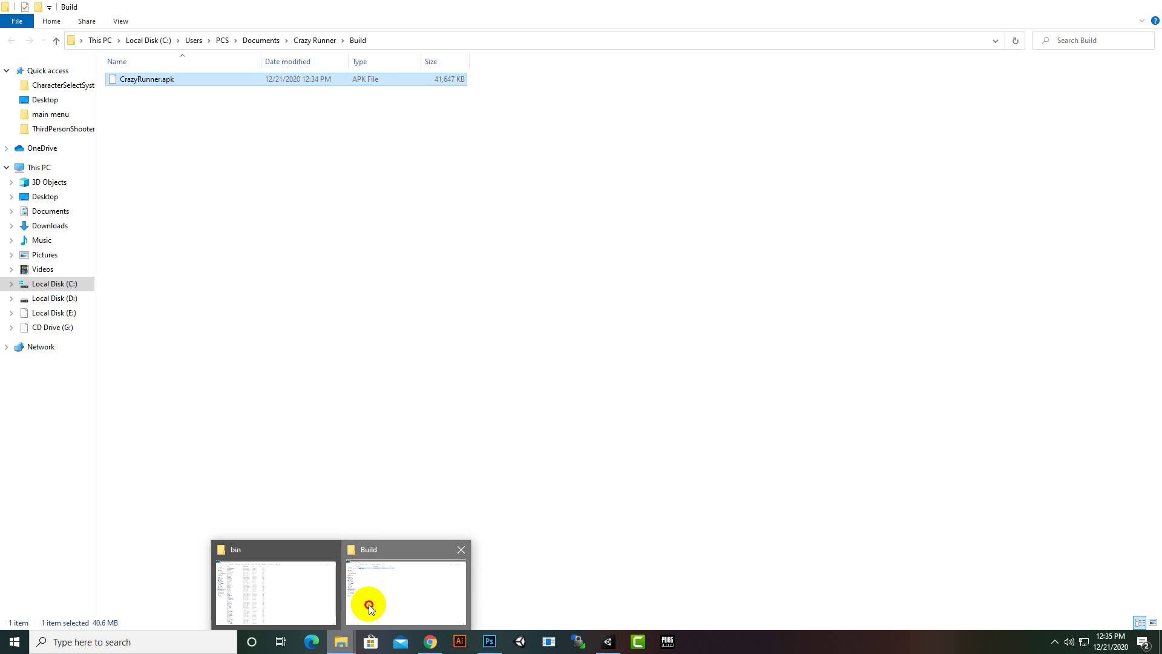